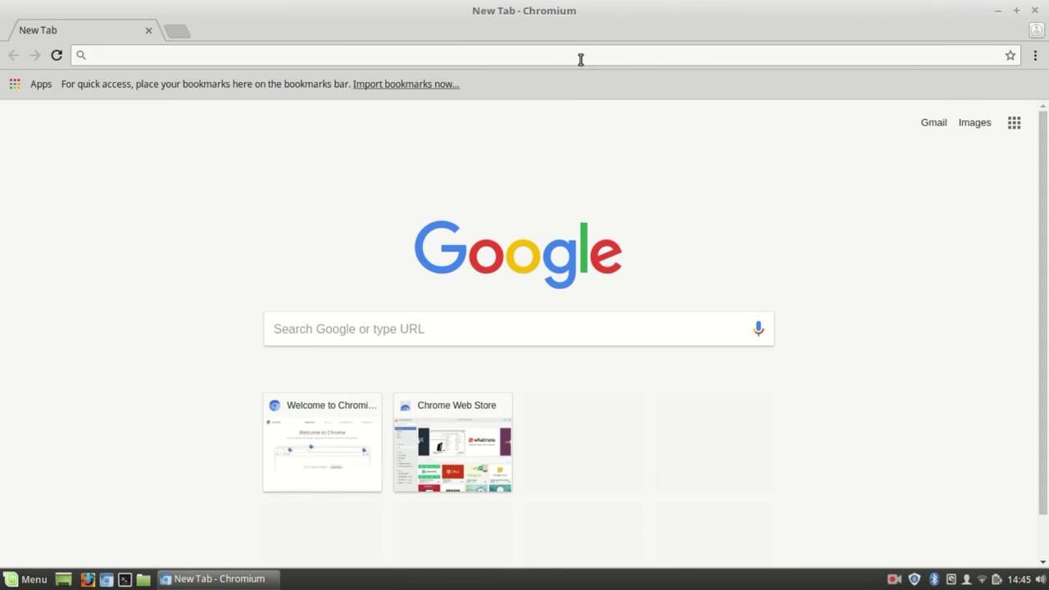
# Search the web for "gtk themes" and open the GTK3 Themes page on gnome-look.org
pyautogui.write('gt')
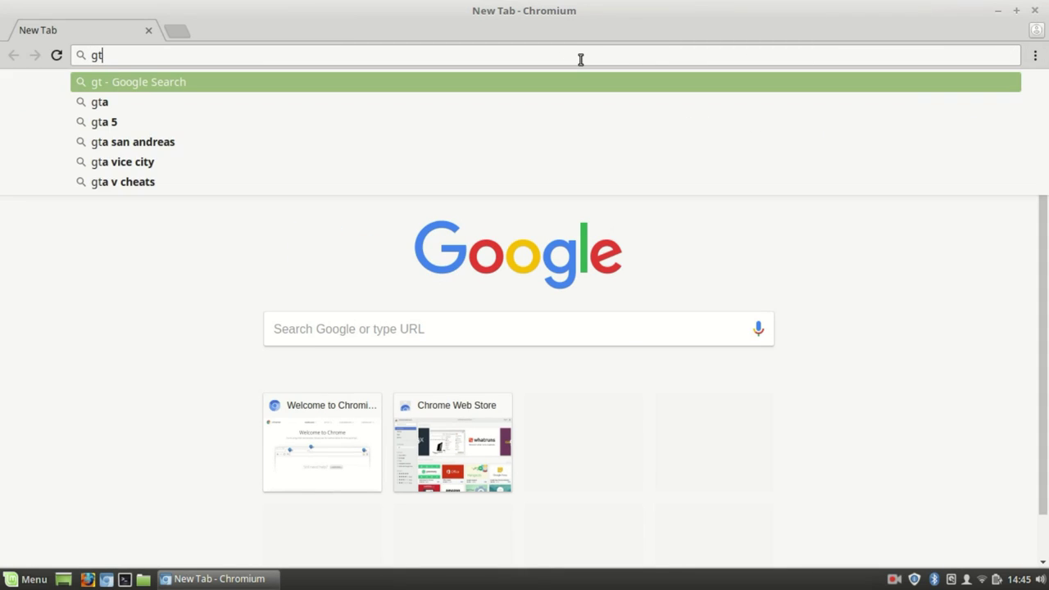
pyautogui.write('kthe')
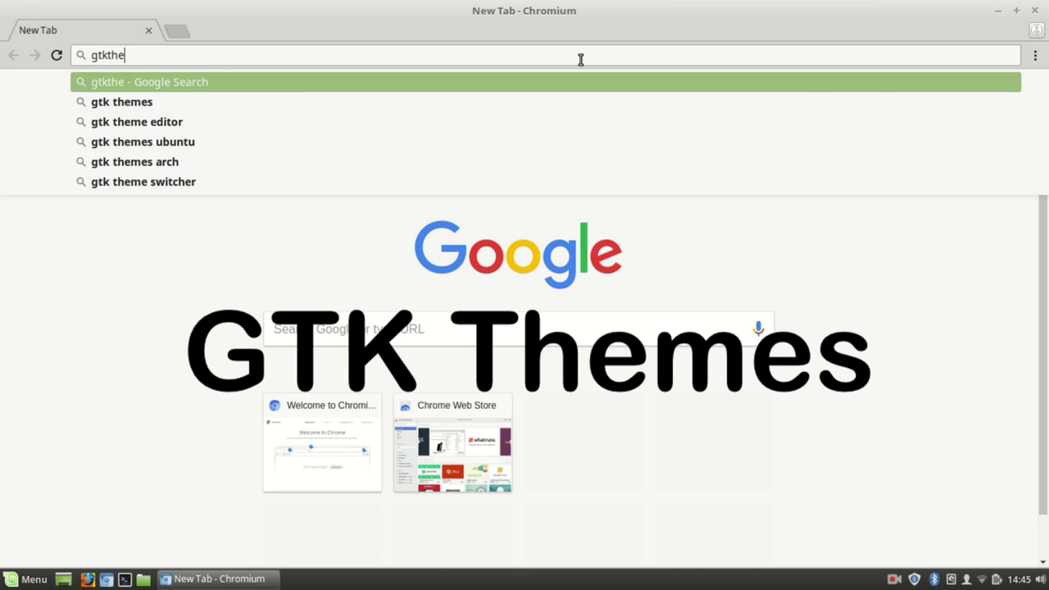
pyautogui.press('Down')
pyautogui.press('Return')
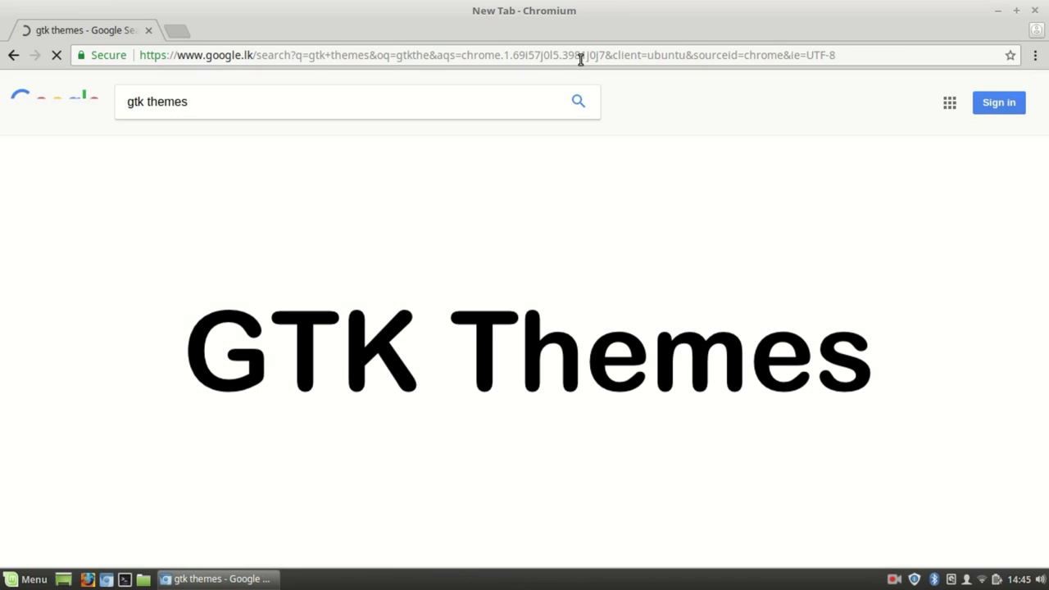
pyautogui.click(312, 216)
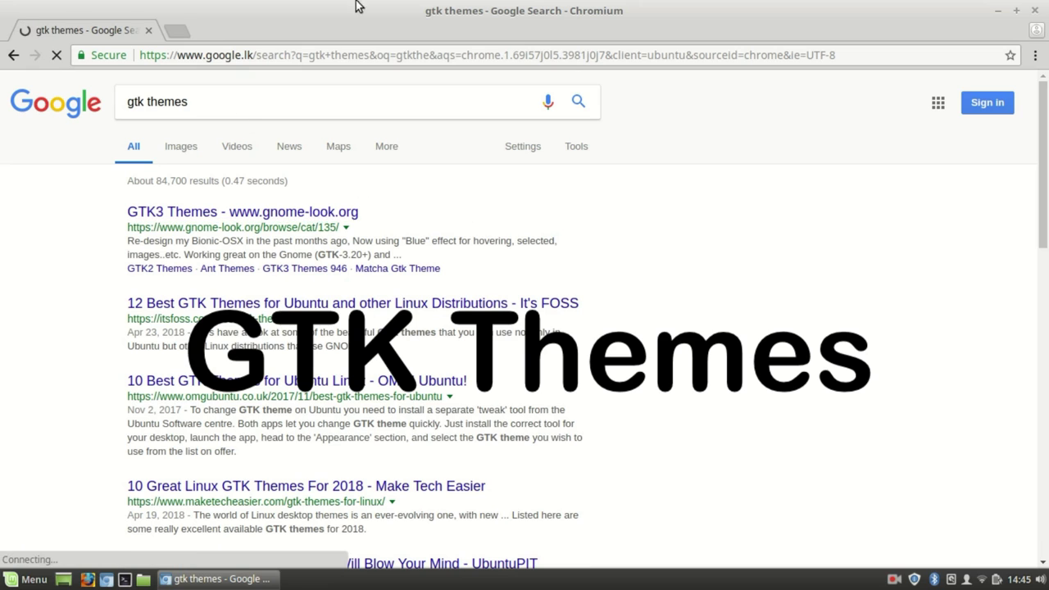
# Open the system's Themes settings and minimise the browser window
pyautogui.click(10, 580)
pyautogui.write('the')
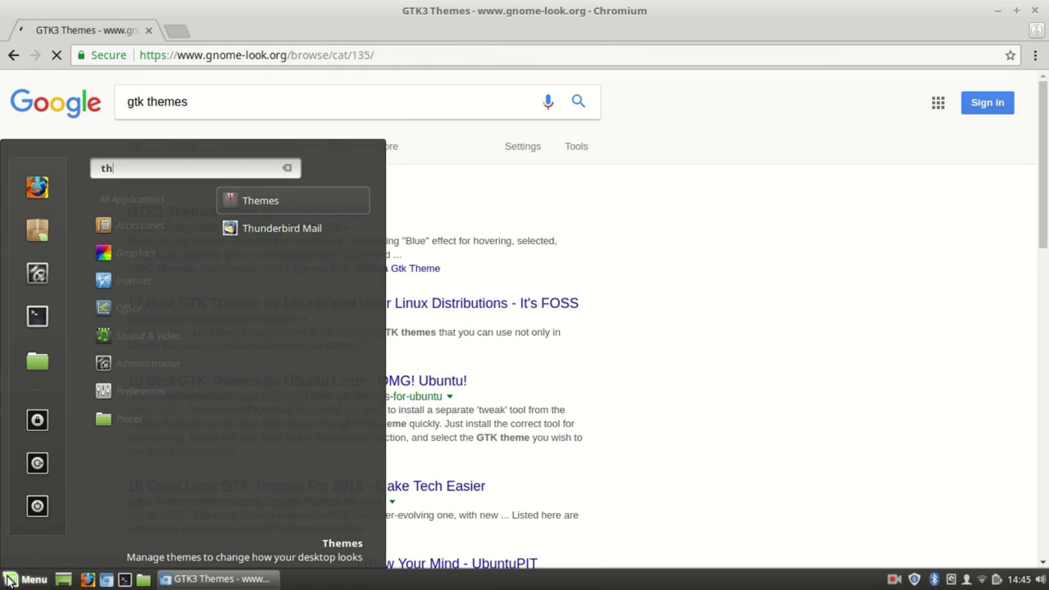
pyautogui.click(253, 204)
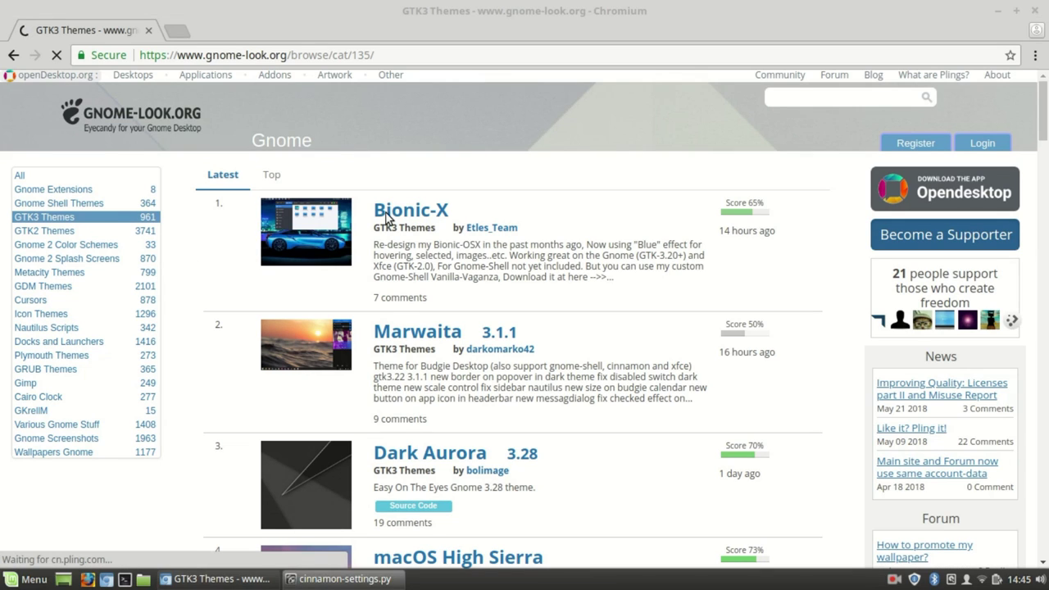
pyautogui.click(997, 13)
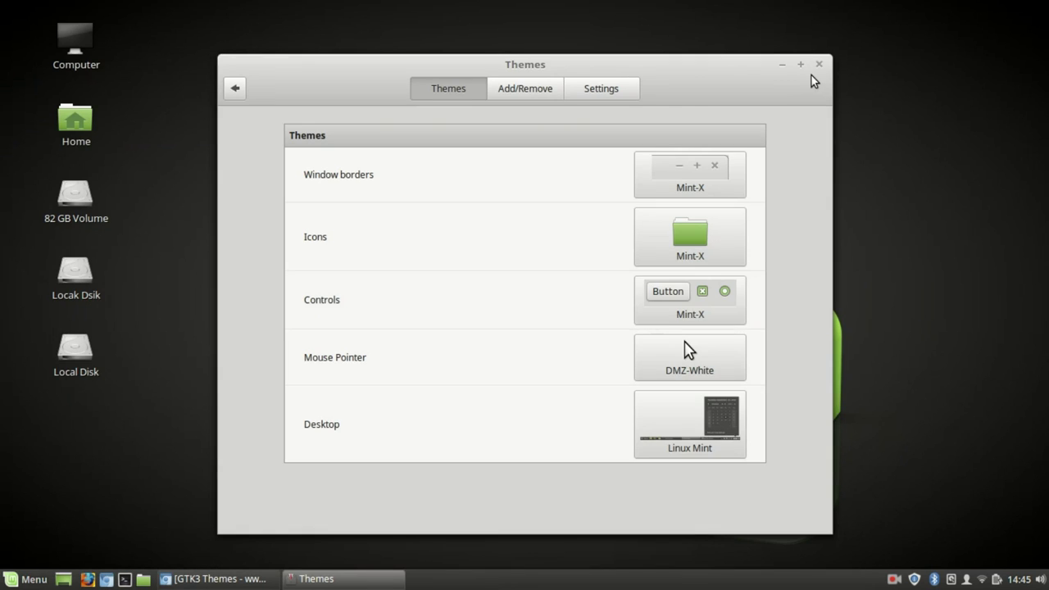
# Set the window borders theme to Mint-Y
pyautogui.click(804, 64)
pyautogui.click(891, 134)
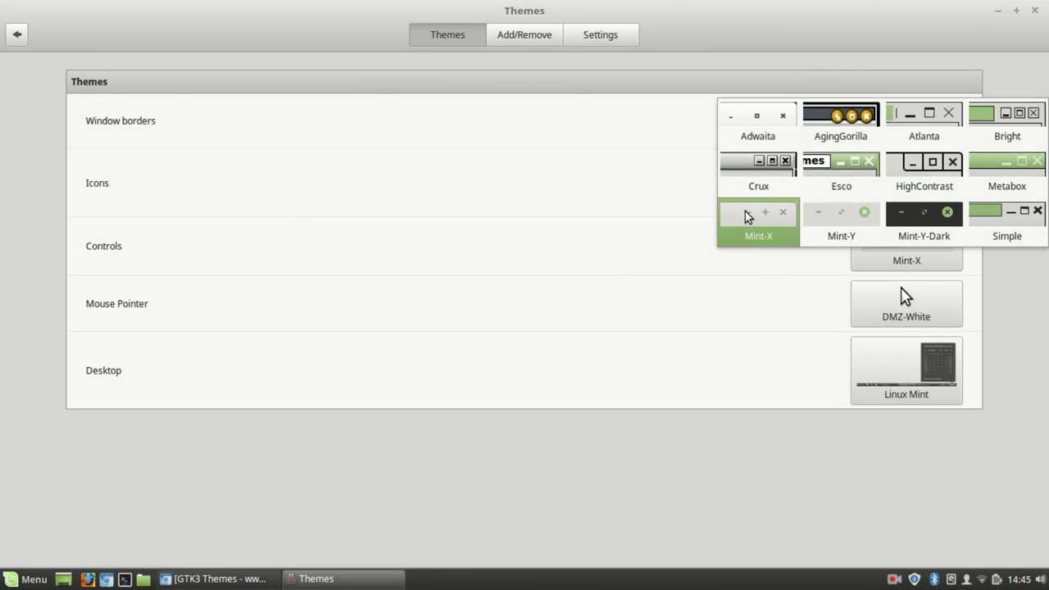
pyautogui.click(1016, 11)
pyautogui.click(1016, 10)
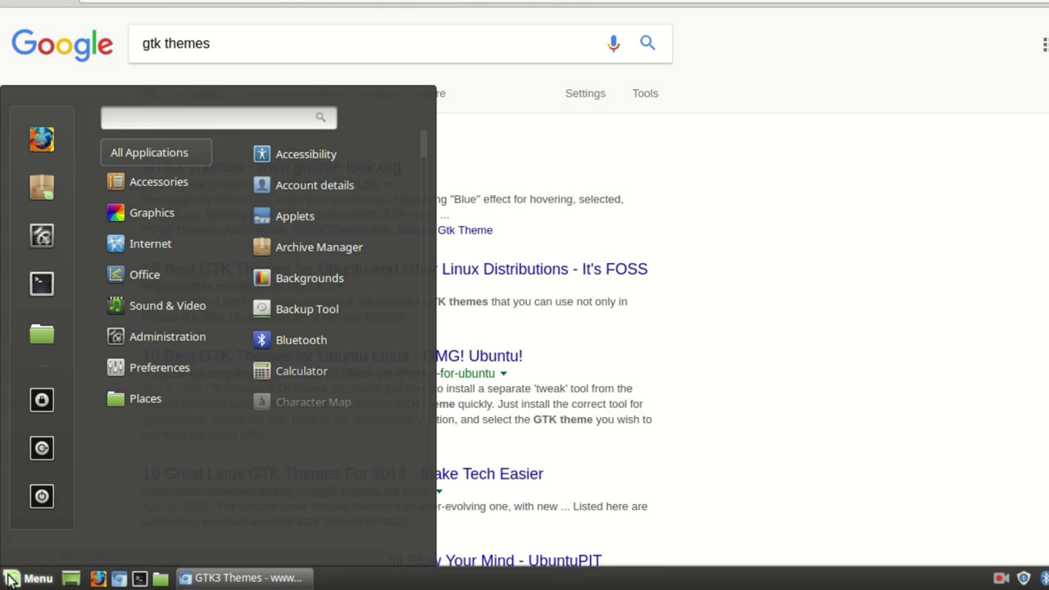
pyautogui.write('the')
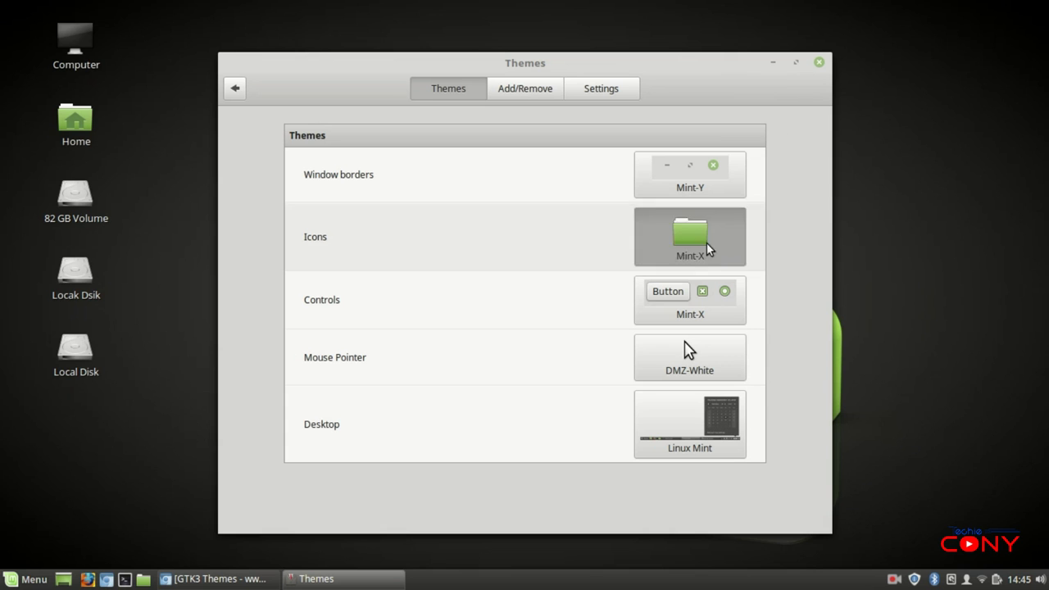
# Try the Mint-X-Aqua icon theme, then set the icons back to Mint-X
pyautogui.click(706, 244)
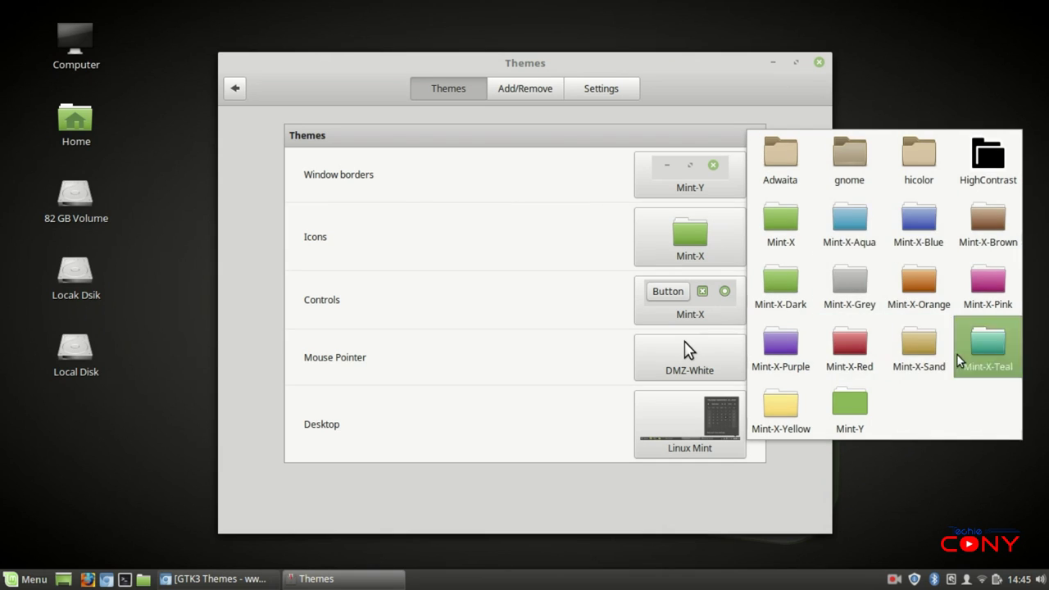
pyautogui.click(837, 222)
pyautogui.click(720, 233)
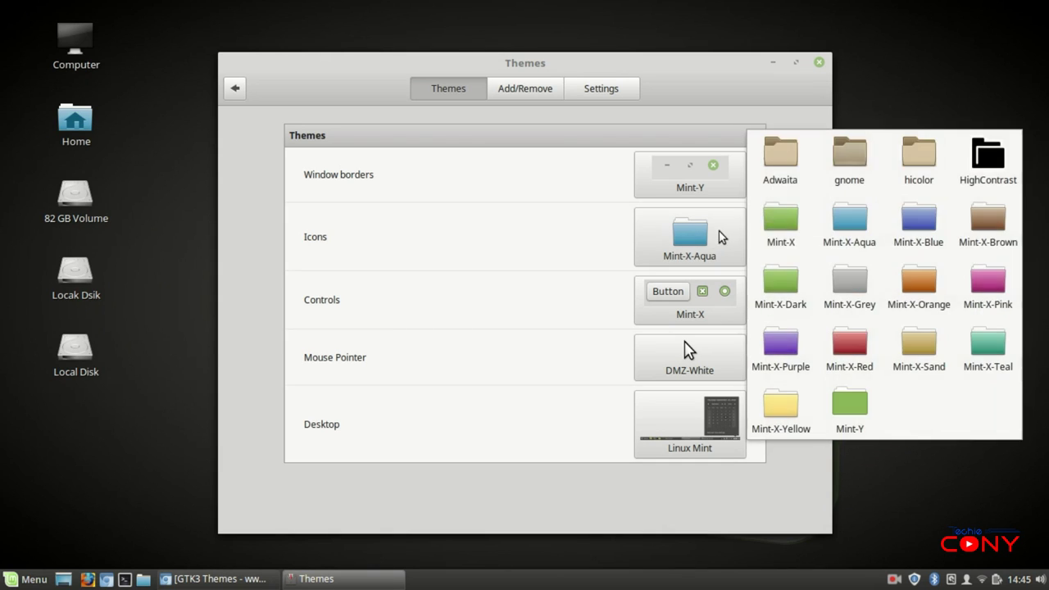
pyautogui.click(770, 224)
# Look through the available themes for controls, mouse pointer and desktop without changing them
pyautogui.click(687, 301)
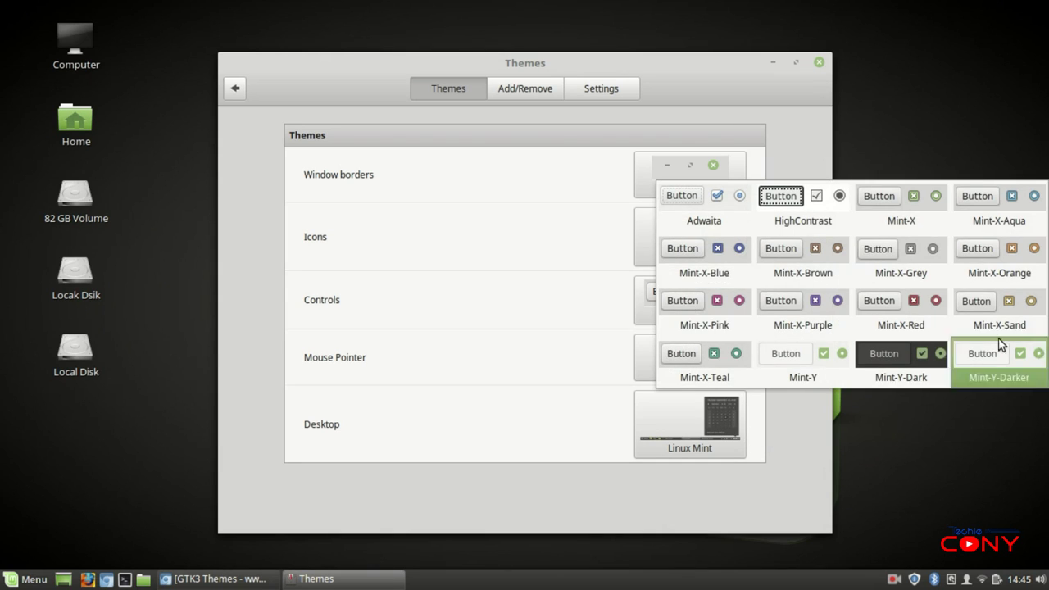
pyautogui.click(786, 443)
pyautogui.click(690, 354)
pyautogui.click(690, 435)
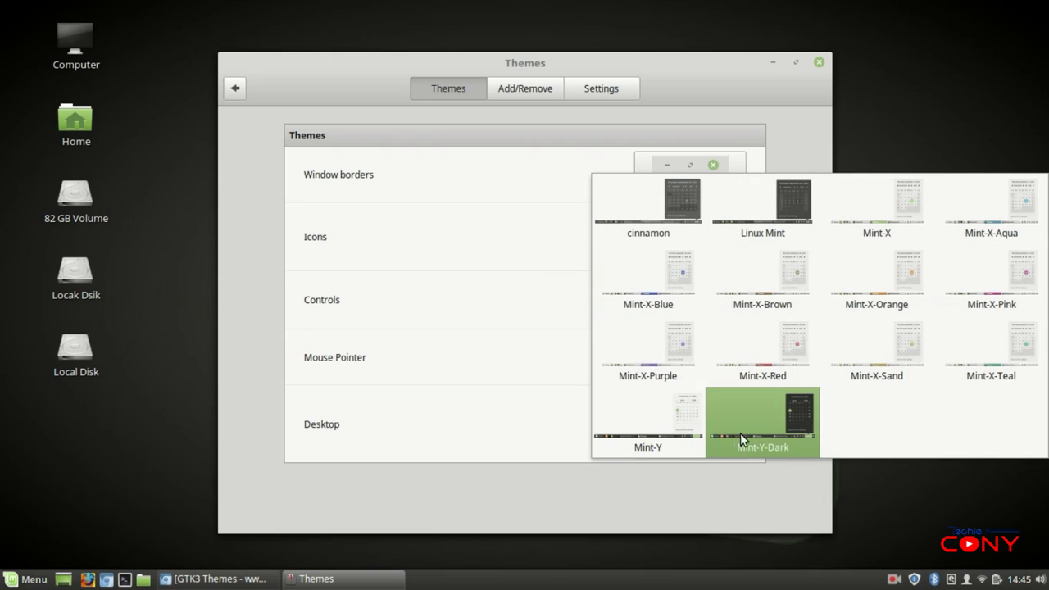
pyautogui.click(530, 97)
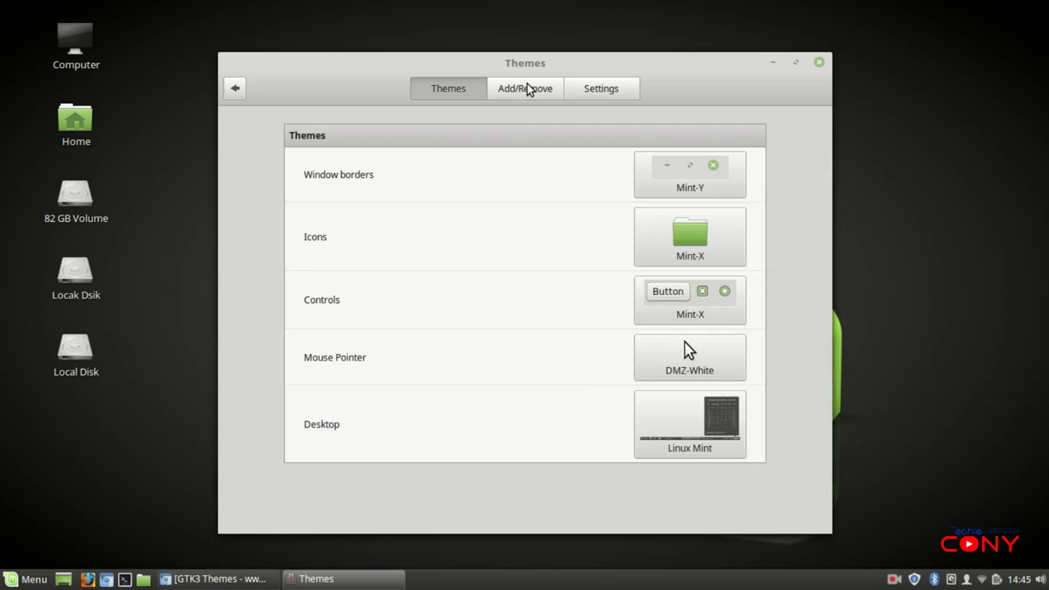
# Maximise the Themes window and browse the list of additional desktop themes available to install
pyautogui.click(530, 97)
pyautogui.click(614, 358)
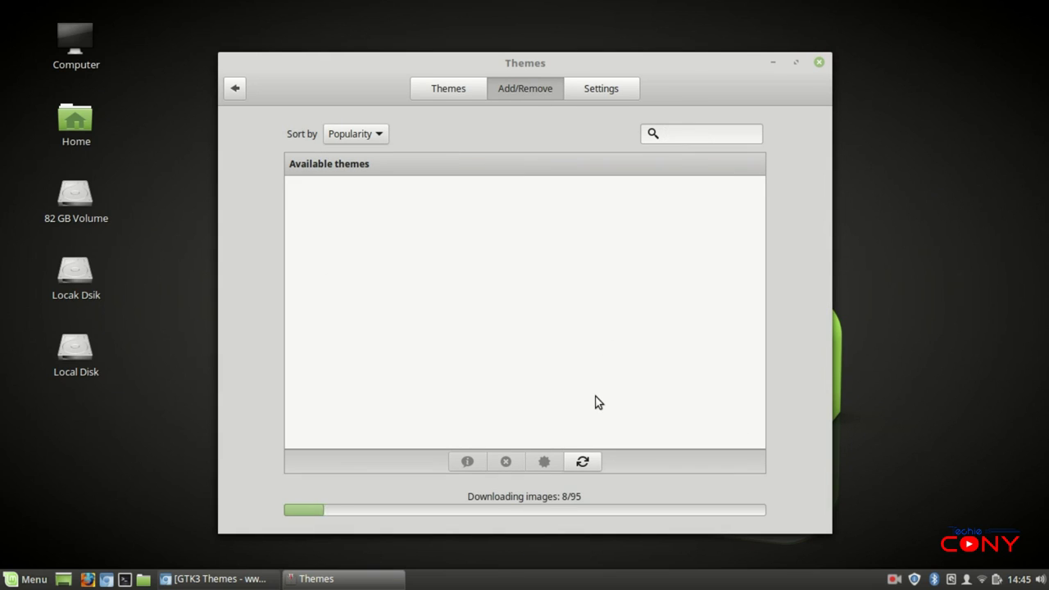
pyautogui.click(794, 63)
pyautogui.moveTo(979, 153); pyautogui.dragTo(953, 528)
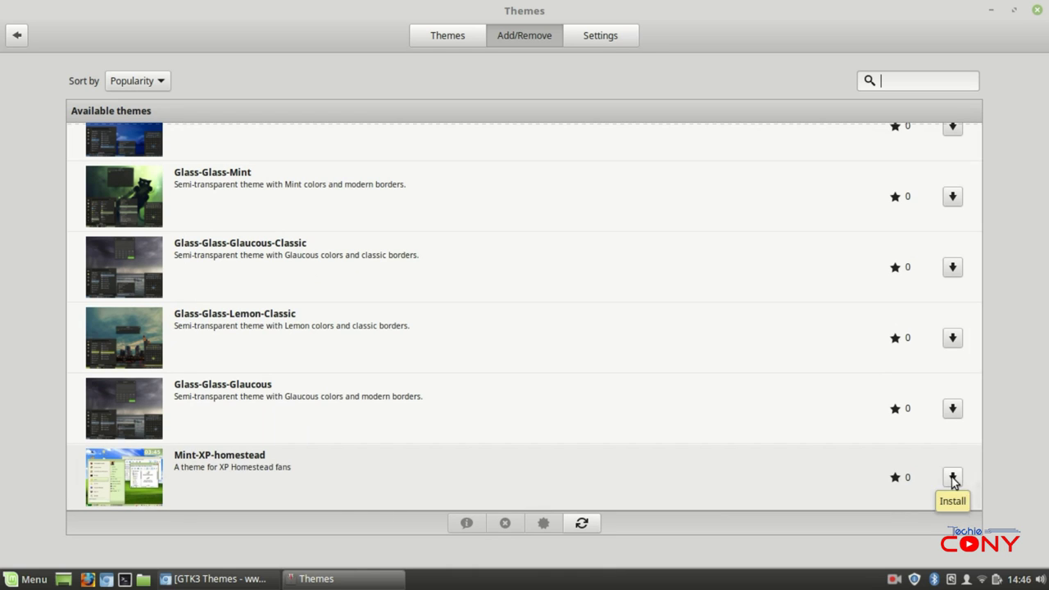
# Switch to Chromium, browse the GTK3 themes and open the Icon Themes category on gnome-look.org
pyautogui.click(229, 578)
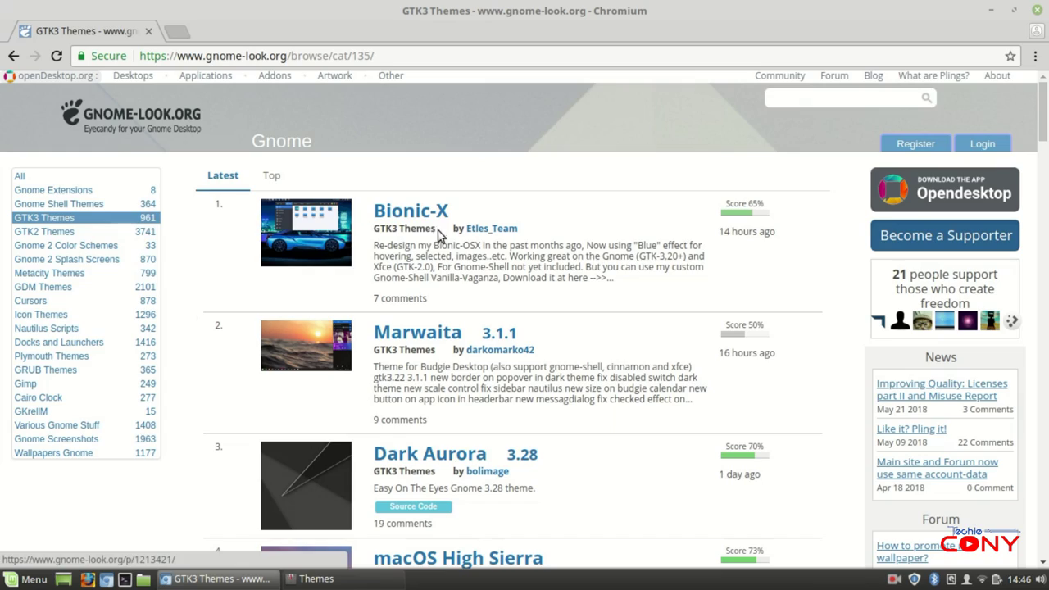
pyautogui.scroll(-4, 422, 232)
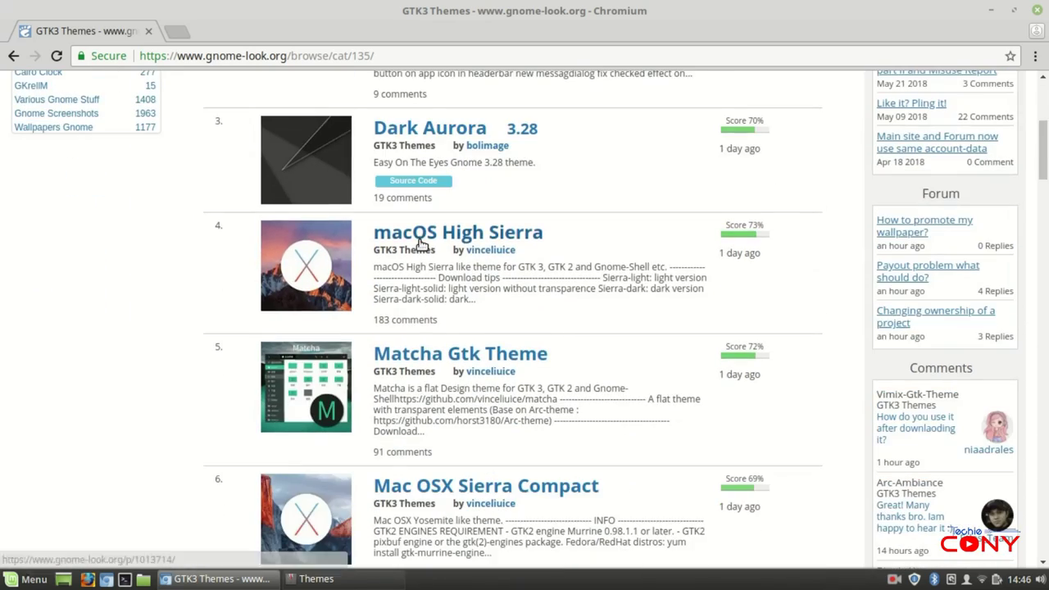
pyautogui.scroll(-1, 419, 243)
pyautogui.scroll(5, 420, 244)
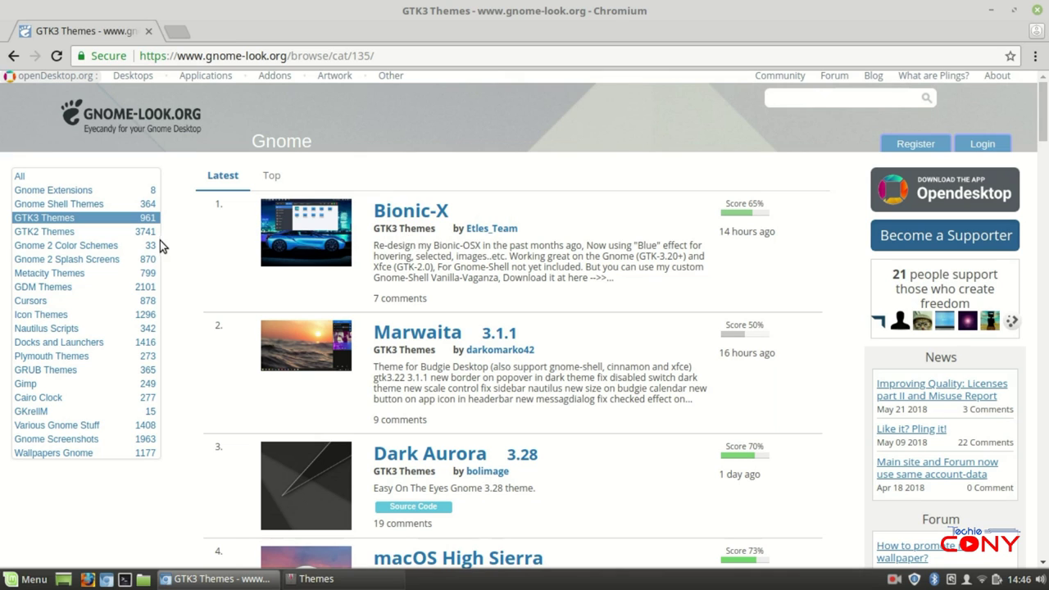
pyautogui.click(51, 315)
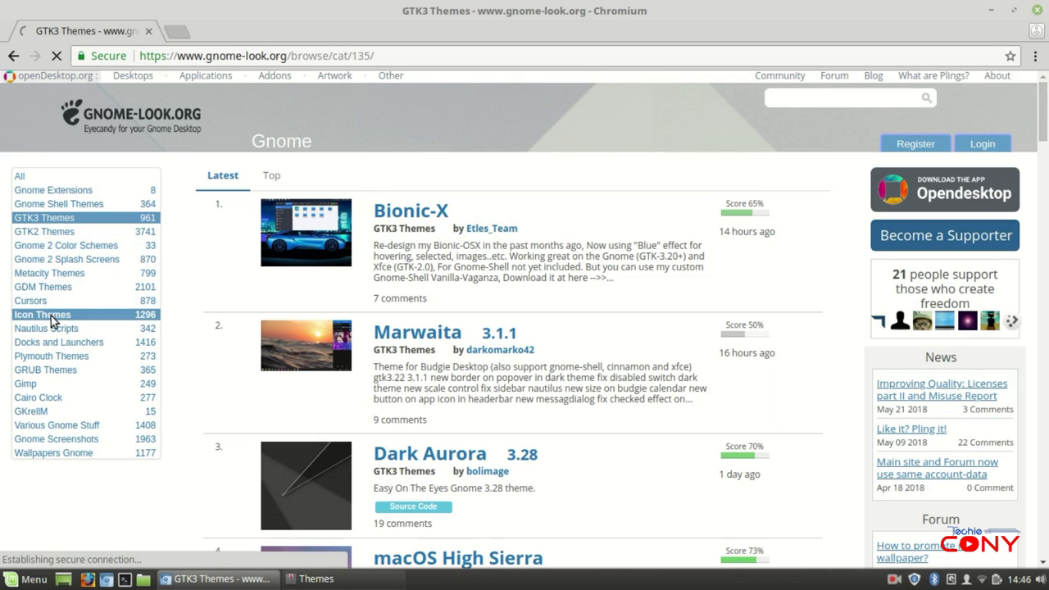
pyautogui.scroll(-6, 234, 326)
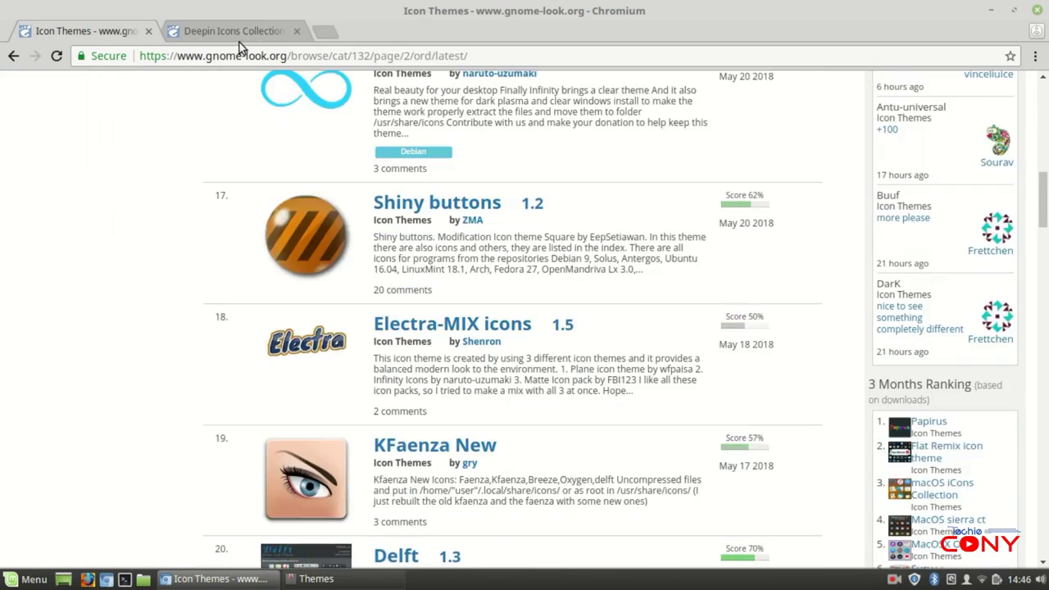
# Review the Deepin Icons Collection page and display its downloadable files
pyautogui.click(239, 33)
pyautogui.scroll(-3, 354, 354)
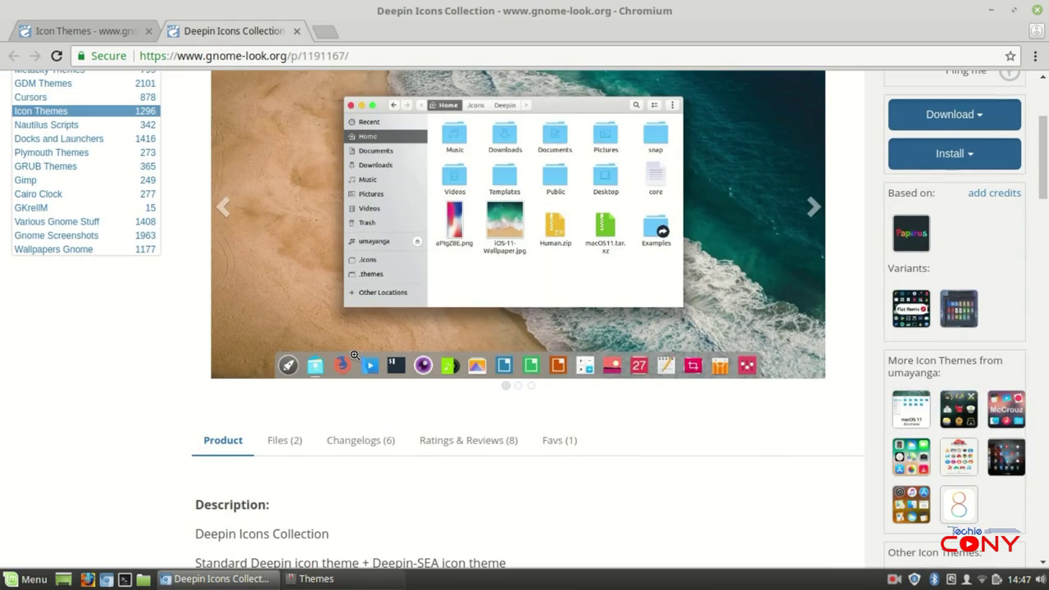
pyautogui.scroll(-3, 326, 363)
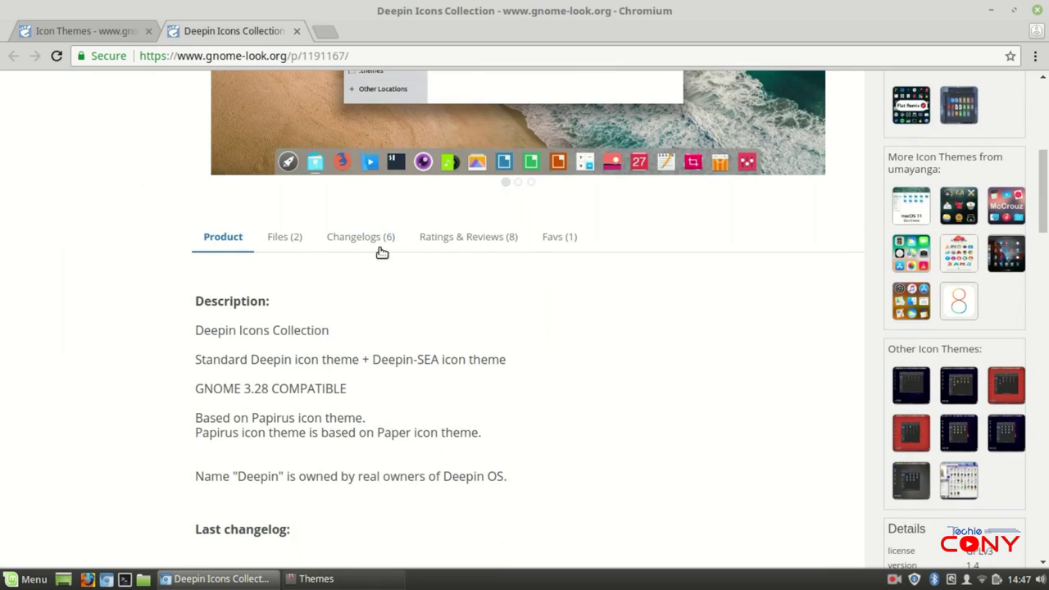
pyautogui.scroll(-4, 293, 262)
pyautogui.scroll(4, 288, 242)
pyautogui.click(285, 237)
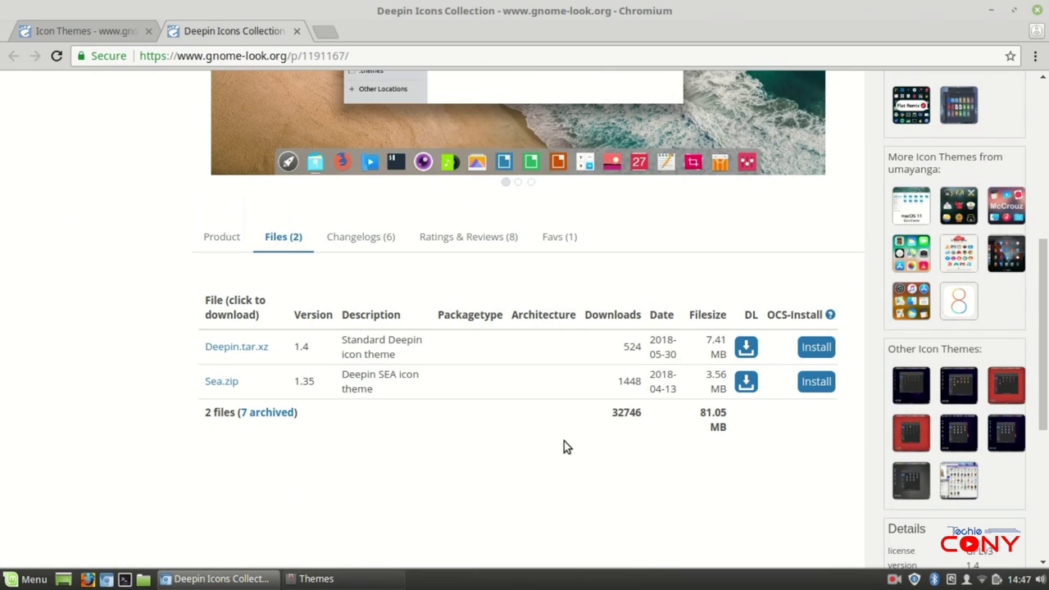
# Download Deepin.tar.xz and show it in the Downloads folder
pyautogui.click(746, 347)
pyautogui.click(159, 549)
pyautogui.click(164, 499)
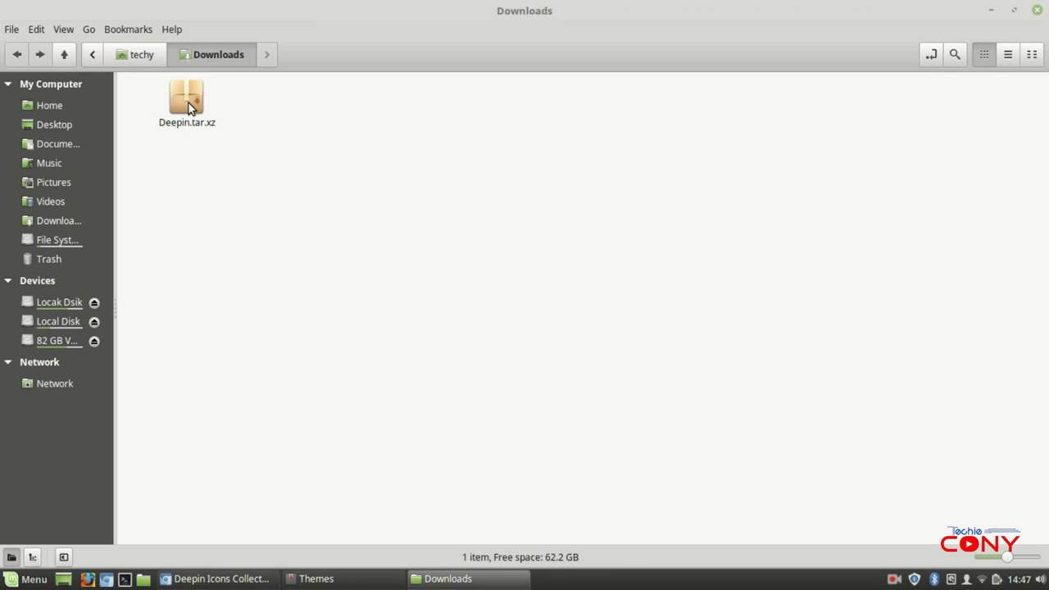
# Extract Deepin.tar.xz in the Downloads folder and check the contents of the extracted Deepin folder
pyautogui.rightClick(191, 105)
pyautogui.click(232, 310)
pyautogui.click(186, 111)
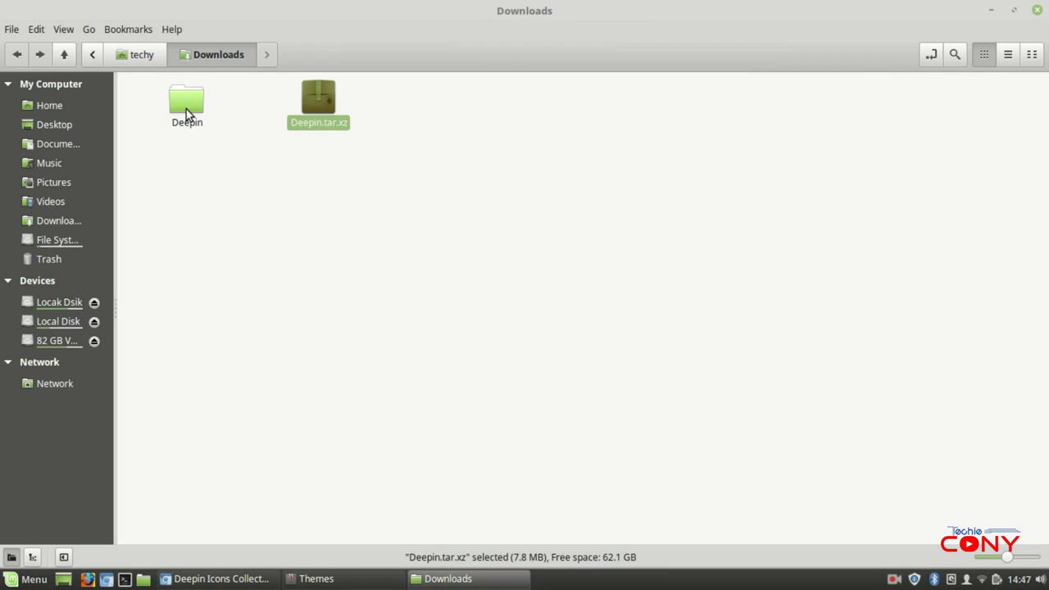
pyautogui.doubleClick(186, 109)
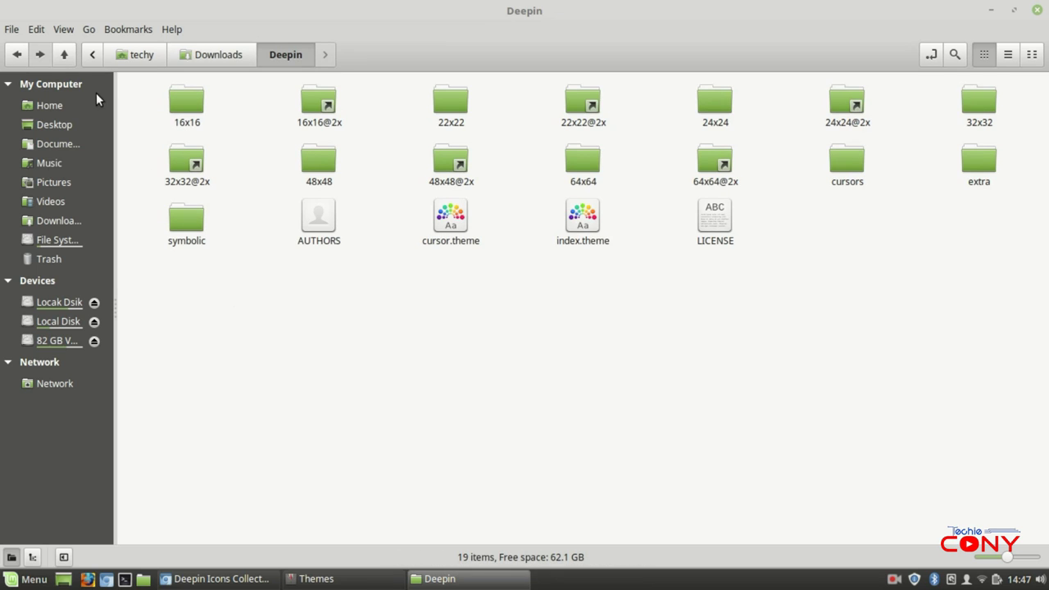
pyautogui.click(64, 55)
# Copy the extracted Deepin folder and show hidden files in the Home folder
pyautogui.rightClick(177, 110)
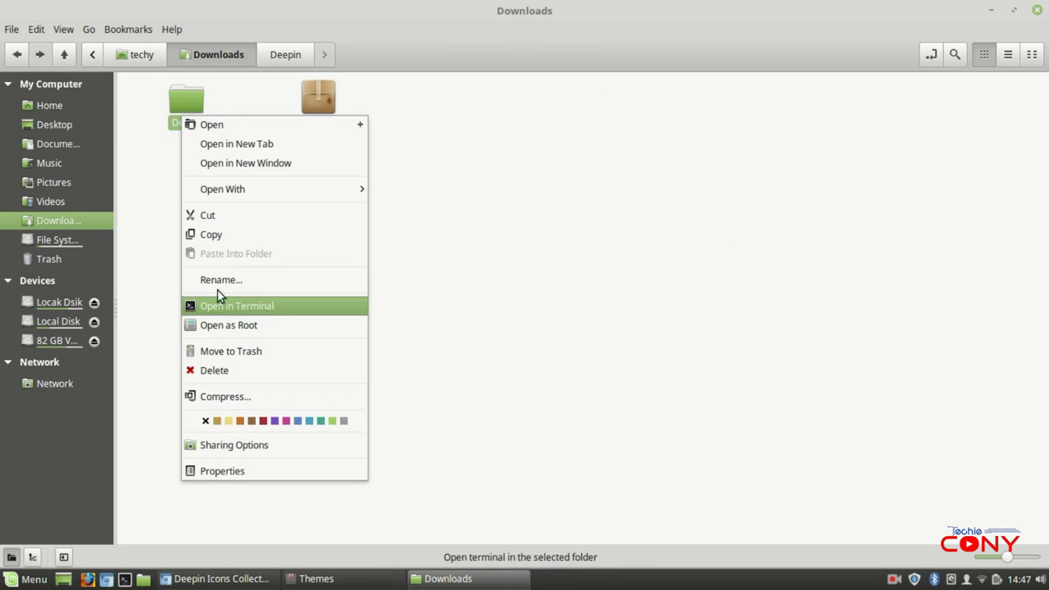
pyautogui.click(211, 235)
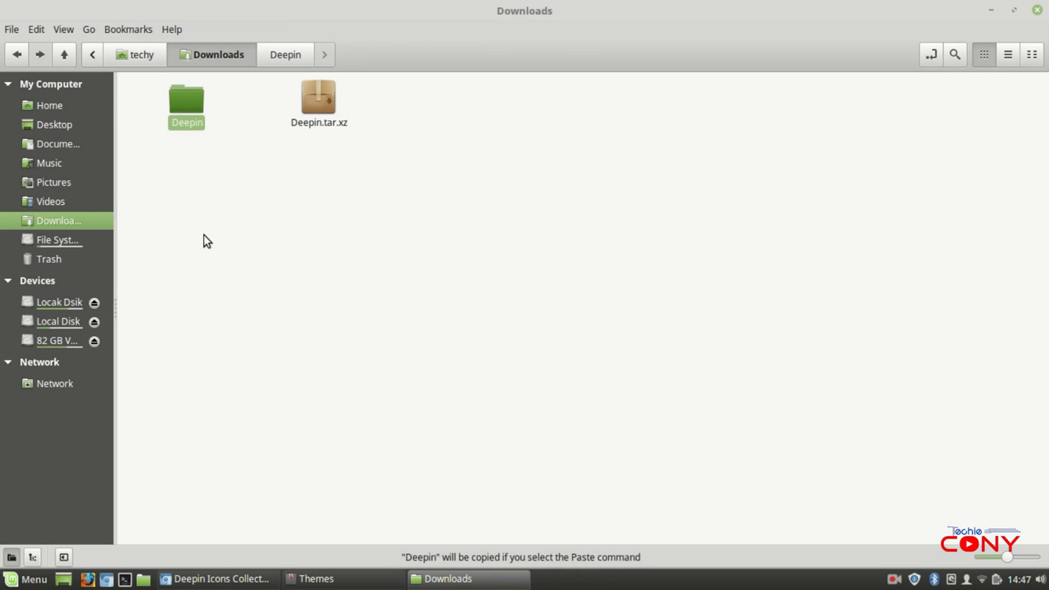
pyautogui.click(42, 100)
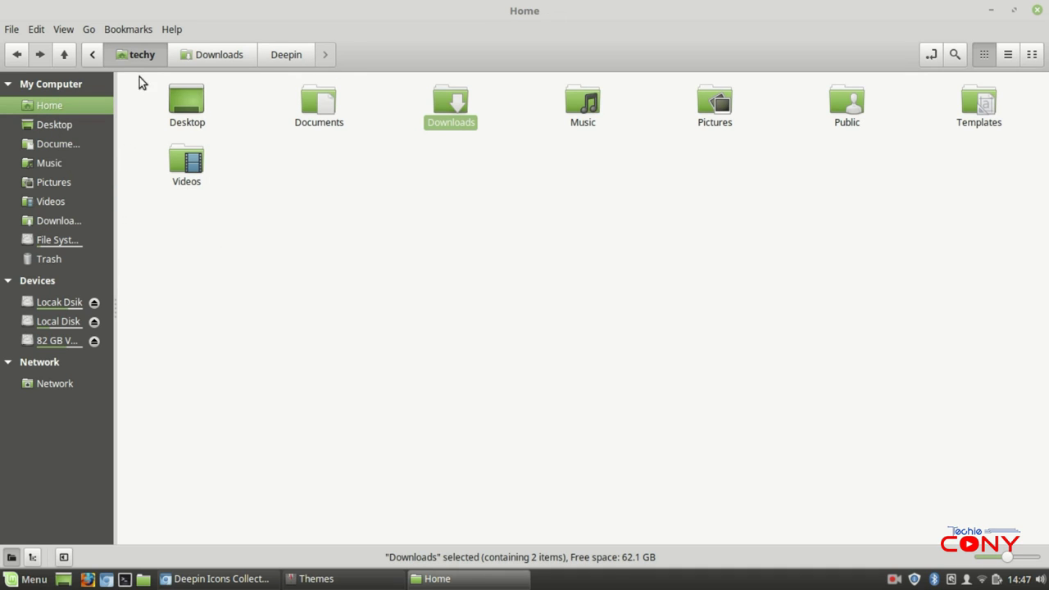
pyautogui.click(70, 37)
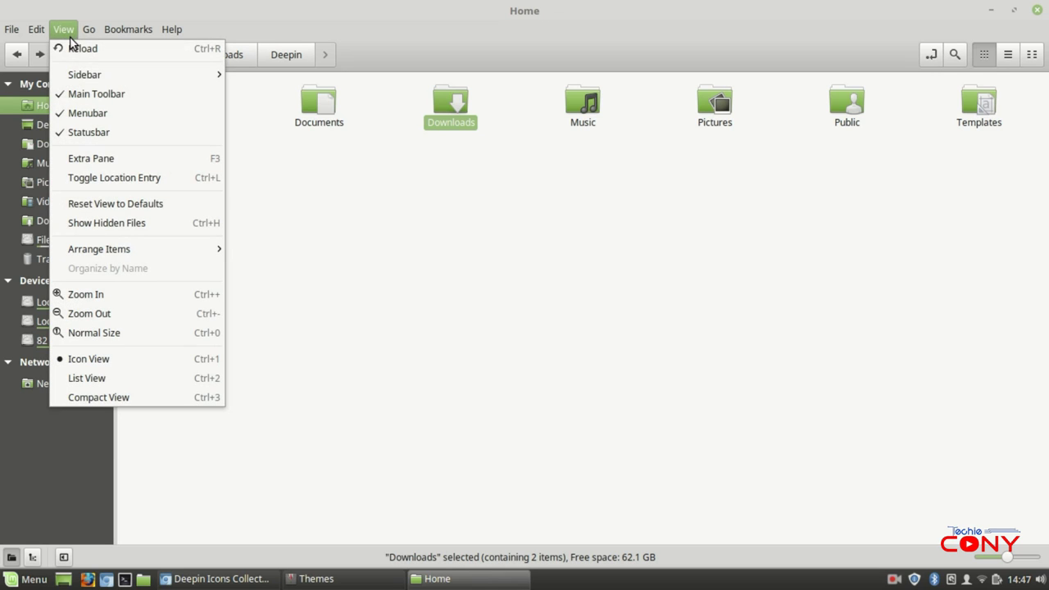
pyautogui.click(105, 226)
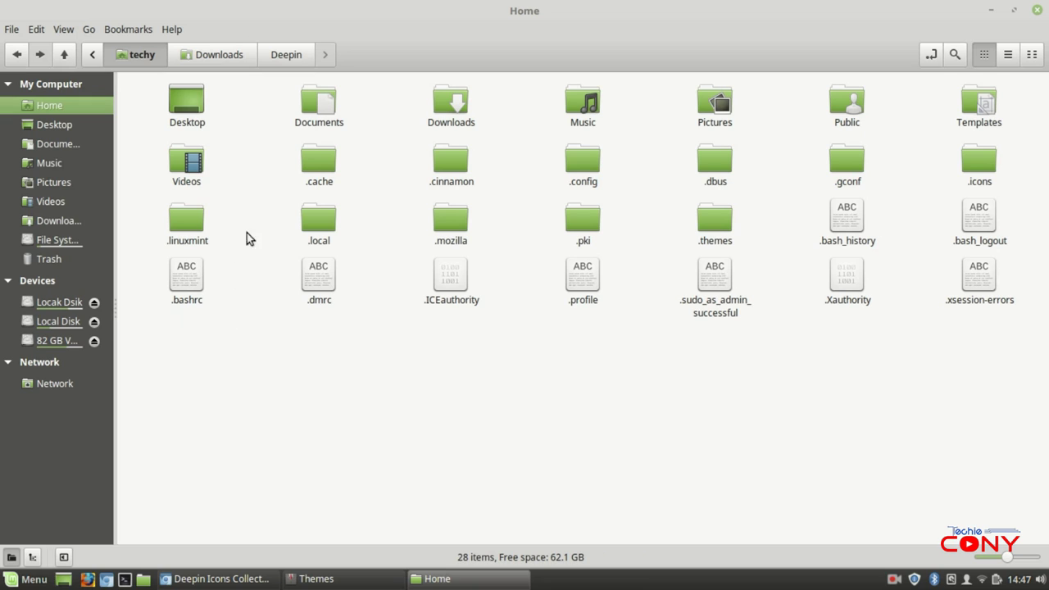
# Paste the copied Deepin folder into the hidden .icons folder
pyautogui.doubleClick(975, 158)
pyautogui.rightClick(296, 223)
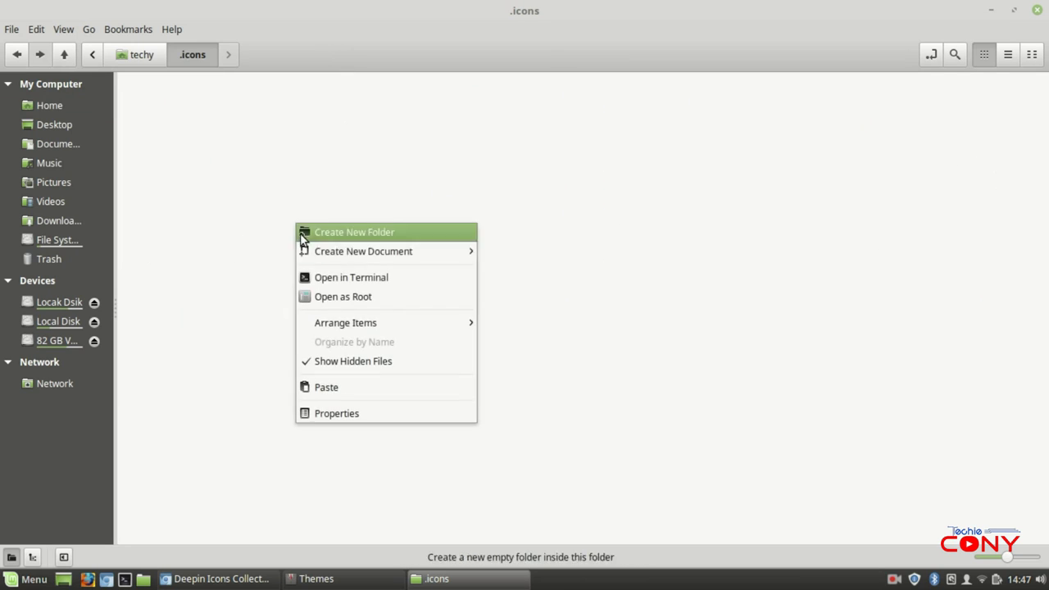
pyautogui.click(331, 387)
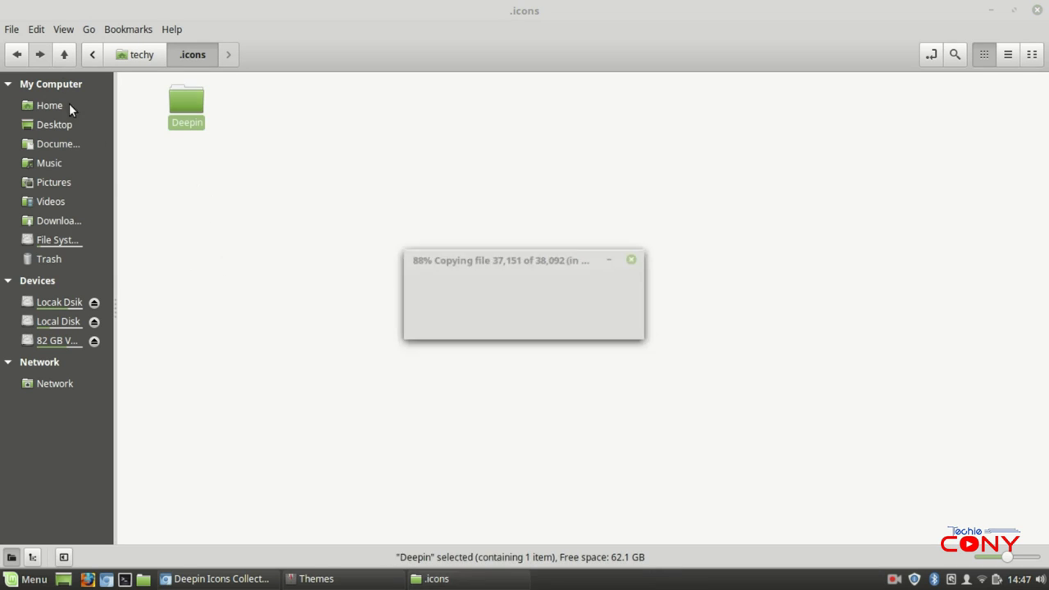
# Switch from the file manager and browser to the Themes settings, apply the Deepin icon theme, and close the settings
pyautogui.click(64, 55)
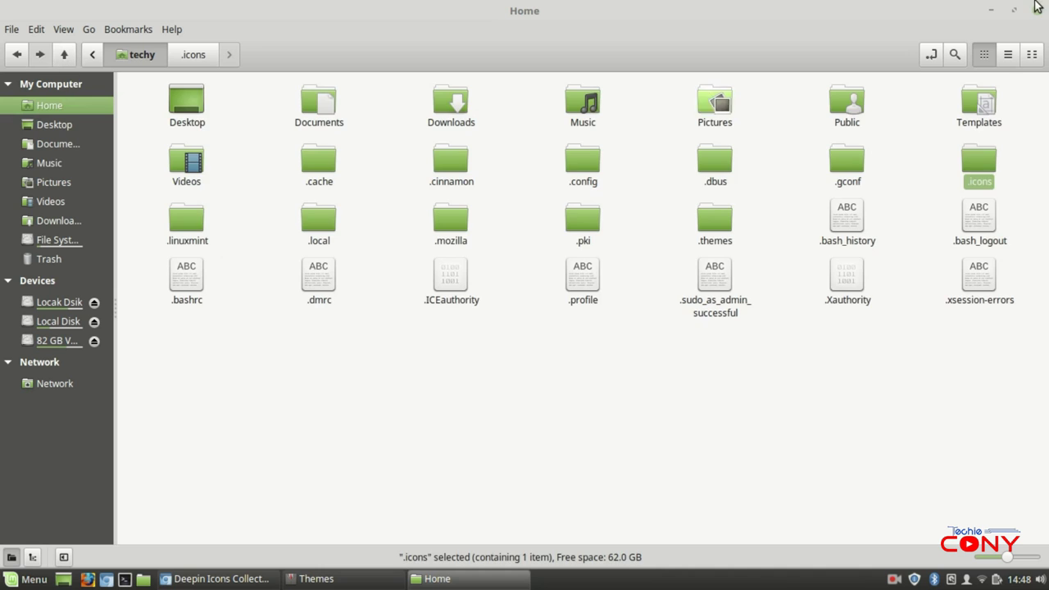
pyautogui.click(991, 10)
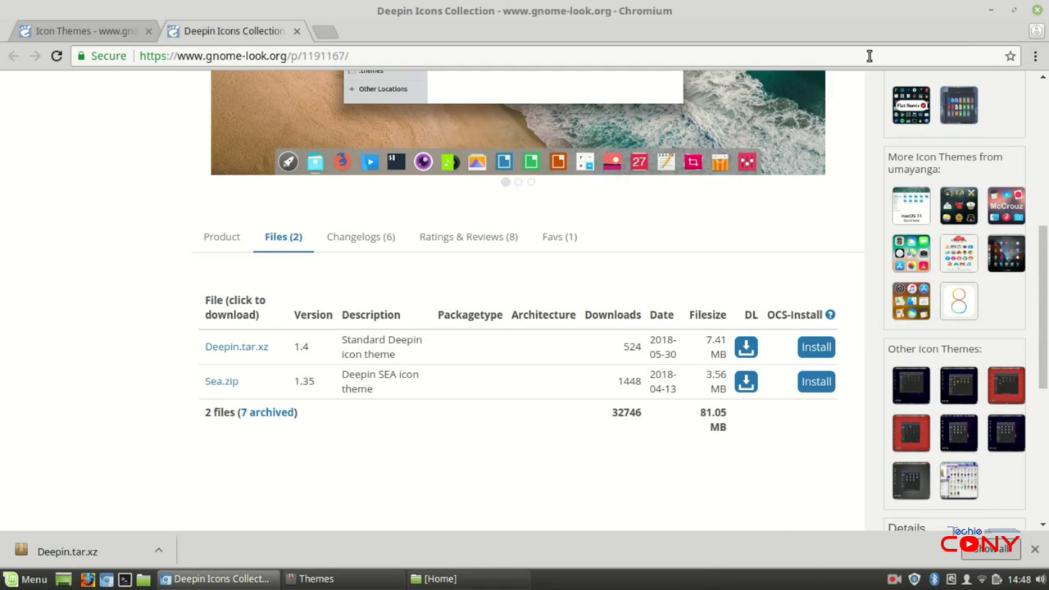
pyautogui.click(993, 10)
pyautogui.click(432, 34)
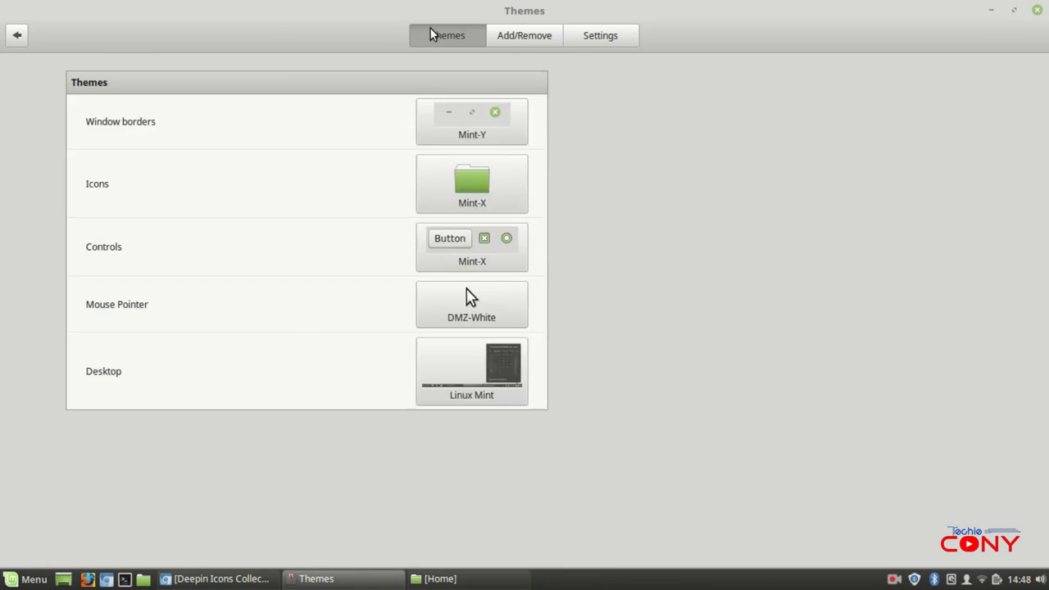
pyautogui.click(902, 174)
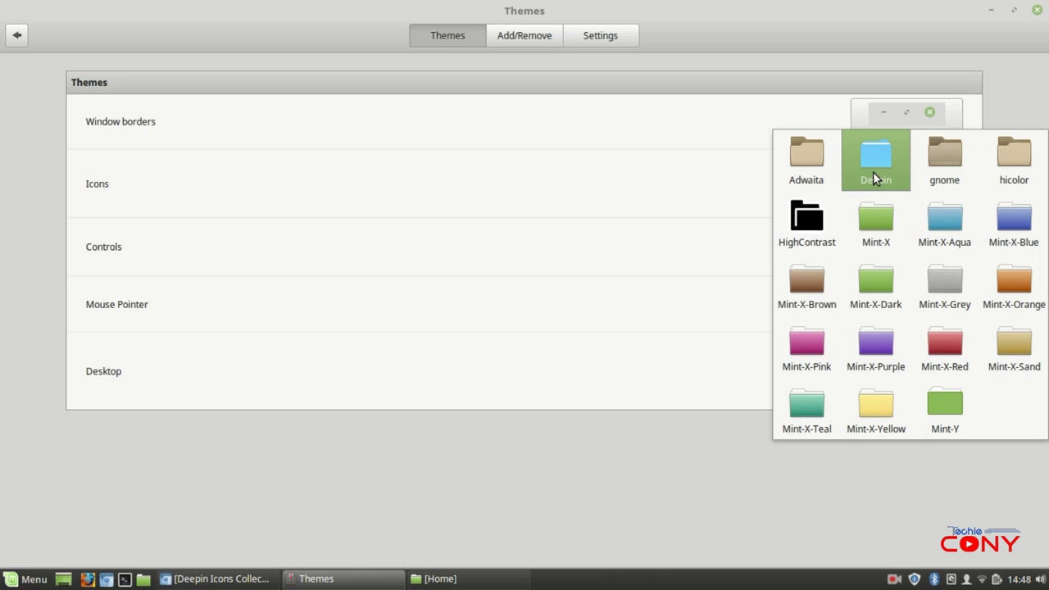
pyautogui.click(873, 172)
pyautogui.click(1036, 11)
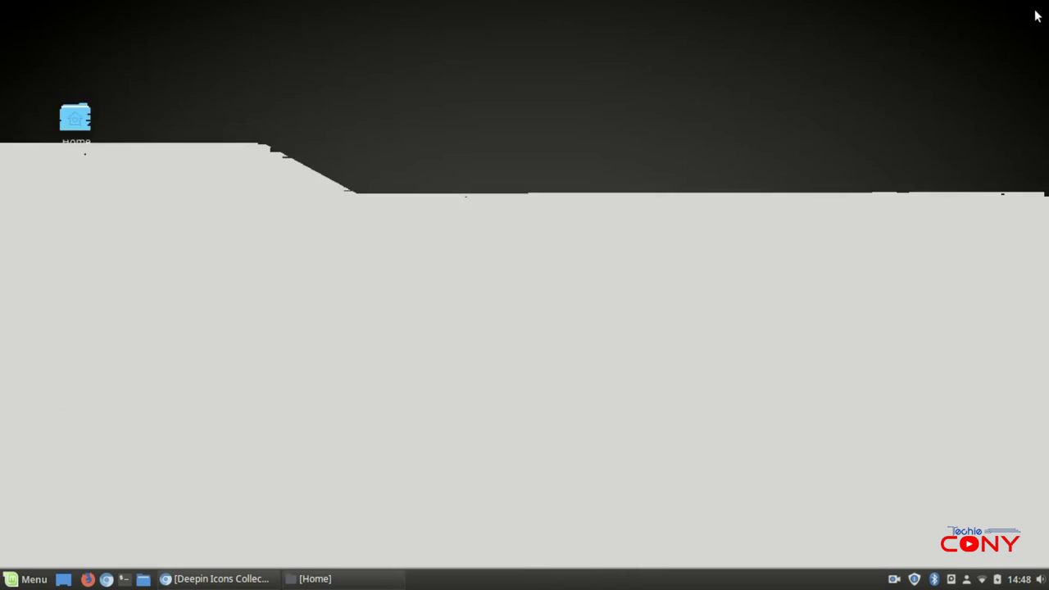
# Check the new icons in the Home folder, the Locak Dsik and Local Disk drives, and the application menu
pyautogui.doubleClick(72, 115)
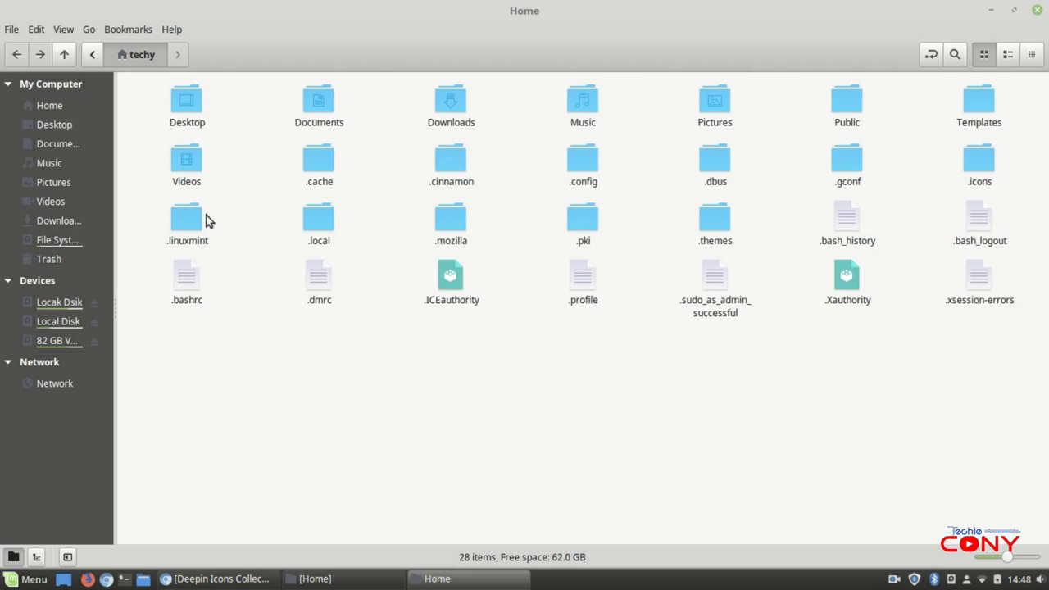
pyautogui.click(50, 303)
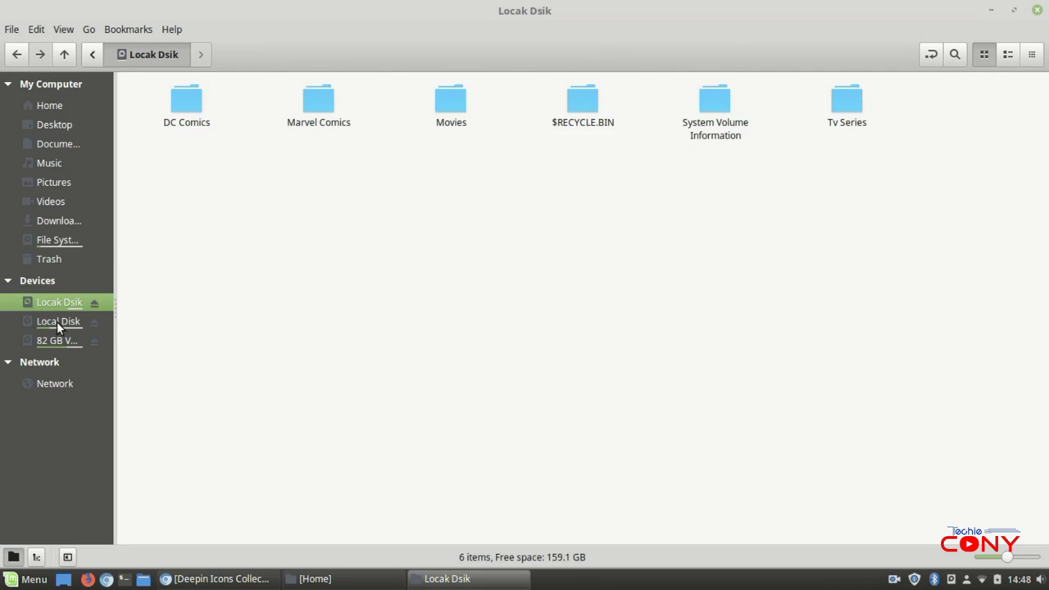
pyautogui.click(57, 322)
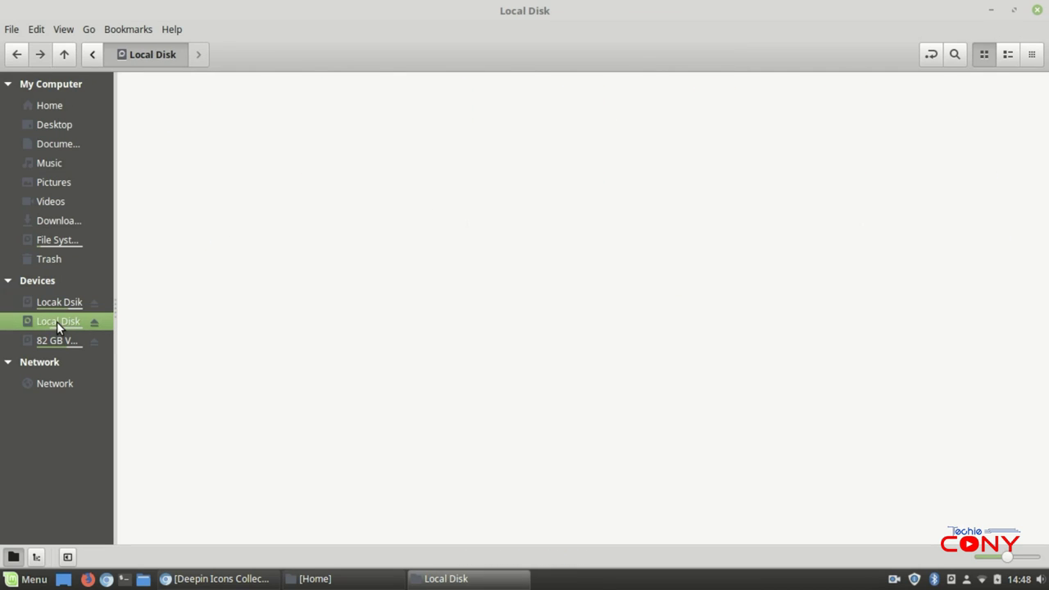
pyautogui.click(1038, 11)
pyautogui.click(29, 579)
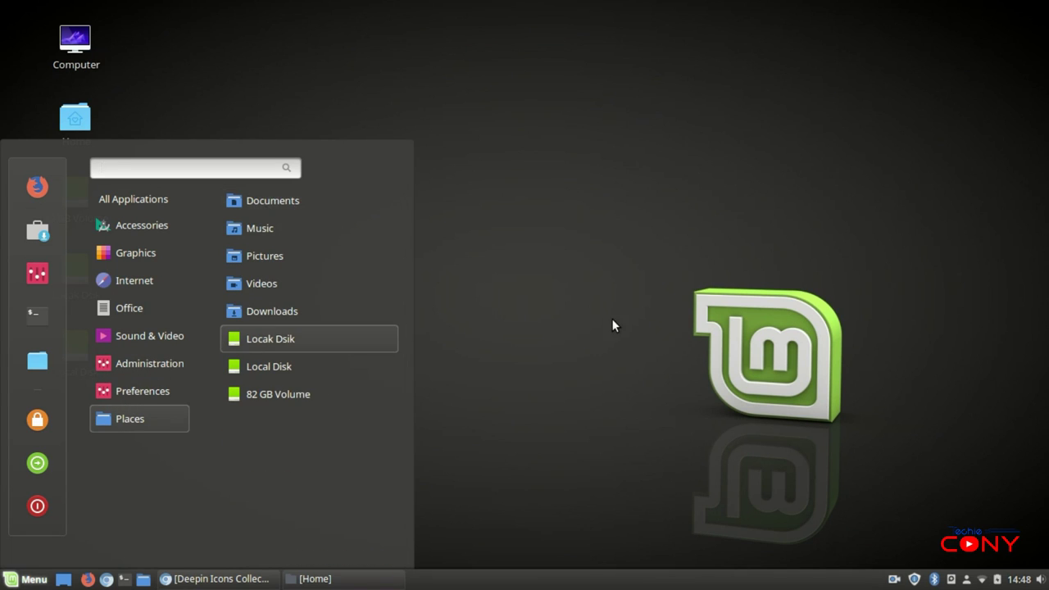
pyautogui.click(332, 489)
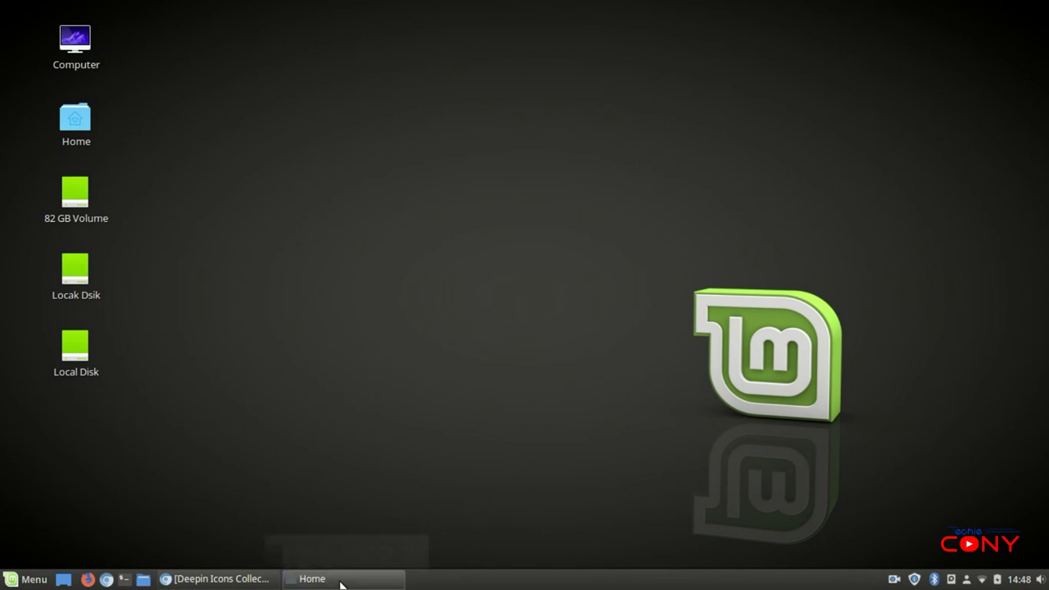
# Turn off the display of hidden files in the Home folder and close the file manager
pyautogui.click(344, 584)
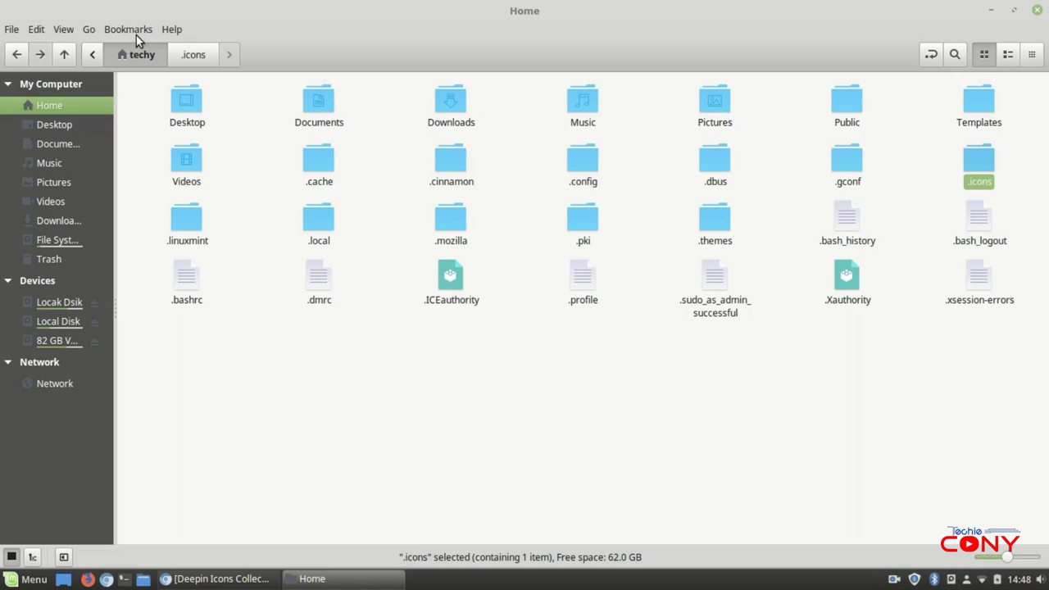
pyautogui.click(66, 31)
pyautogui.click(92, 222)
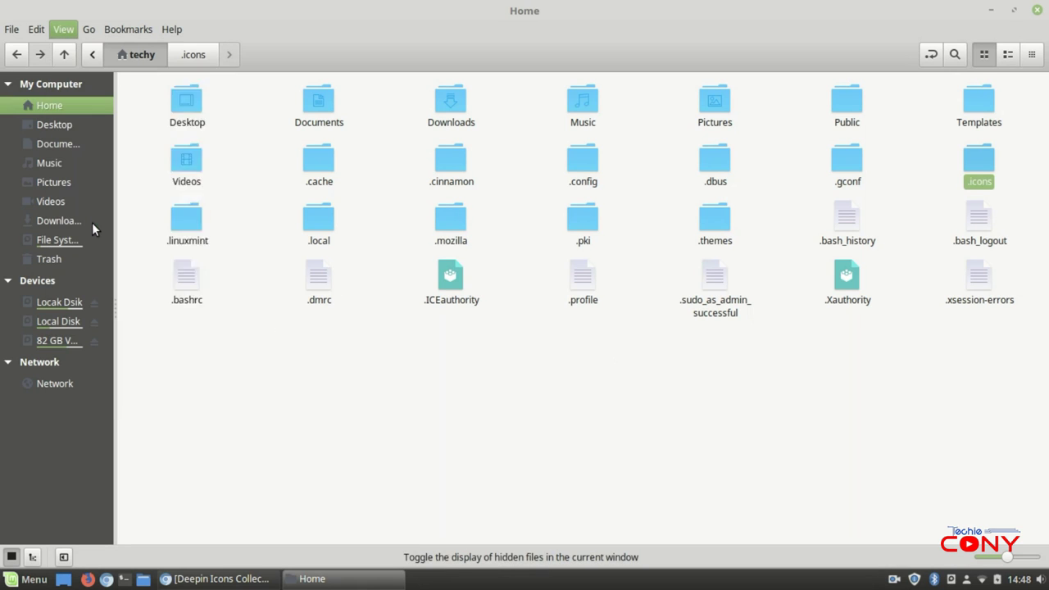
pyautogui.click(1037, 10)
# Switch to Chromium, browse the gnome-look.org icon themes list, and open the MacOS sierra ct theme page
pyautogui.click(253, 580)
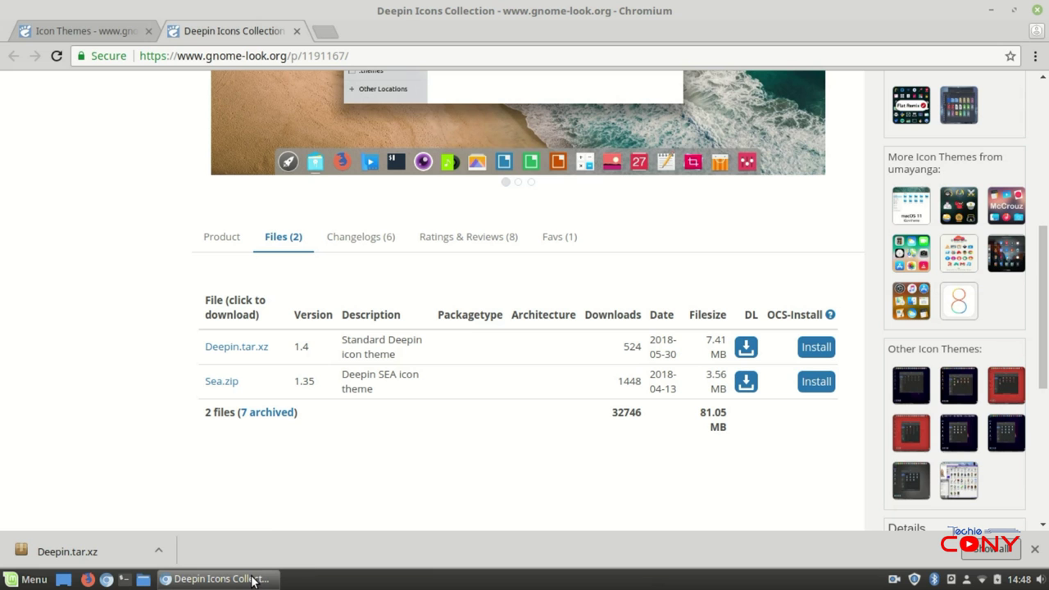
pyautogui.scroll(10, 317, 368)
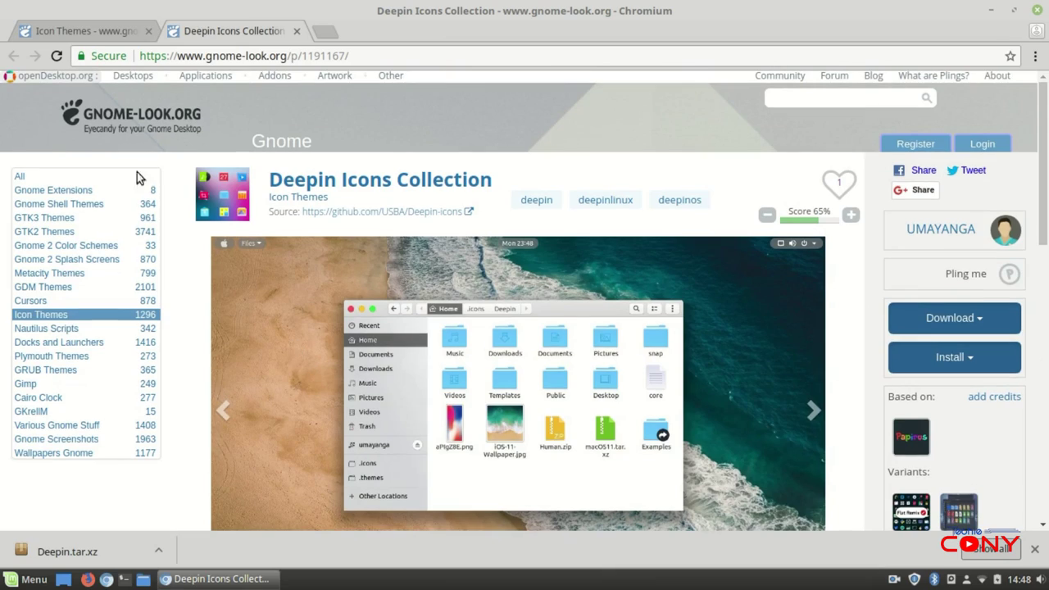
pyautogui.click(96, 33)
pyautogui.scroll(-5, 230, 234)
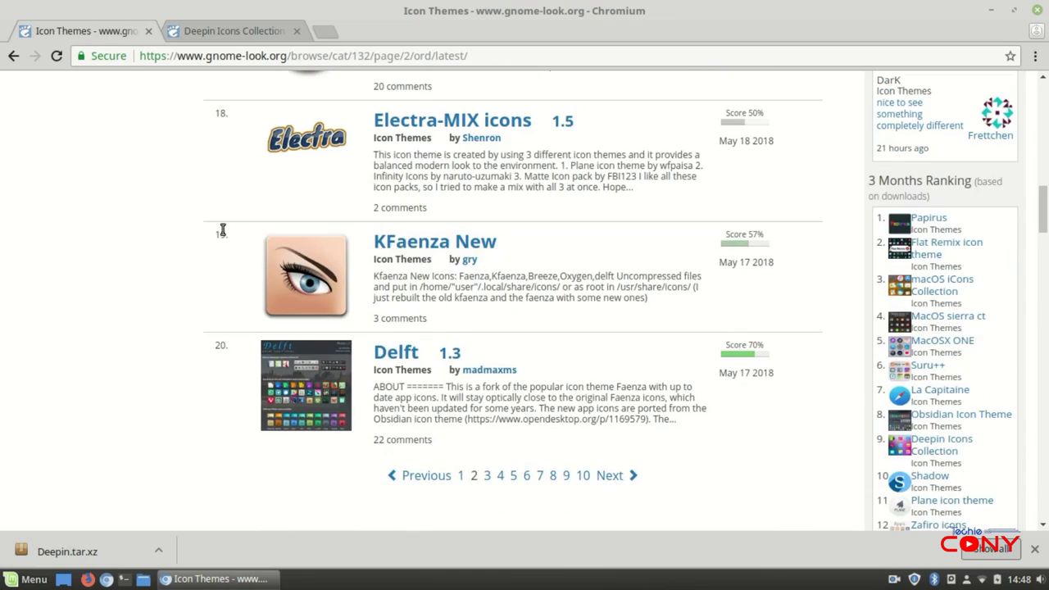
pyautogui.scroll(10, 221, 230)
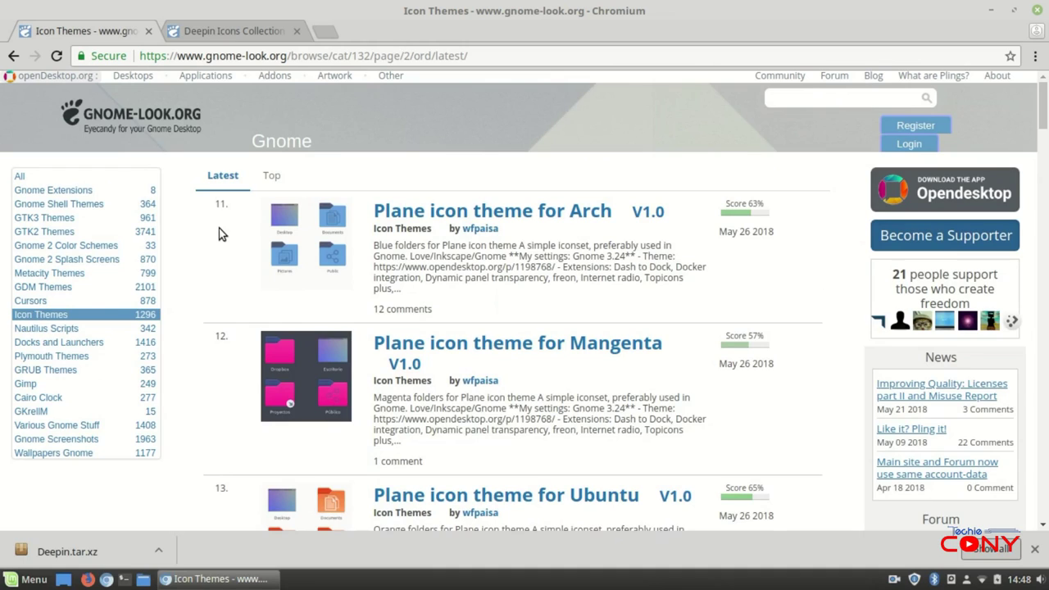
pyautogui.scroll(-14, 221, 277)
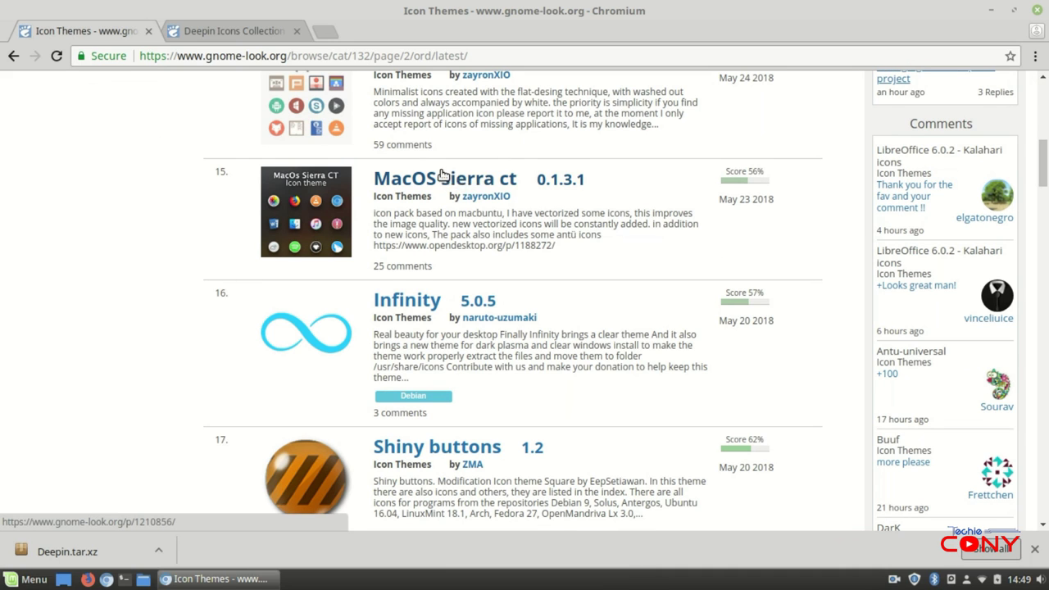
pyautogui.scroll(3, 441, 172)
pyautogui.scroll(-1, 443, 197)
pyautogui.click(448, 305)
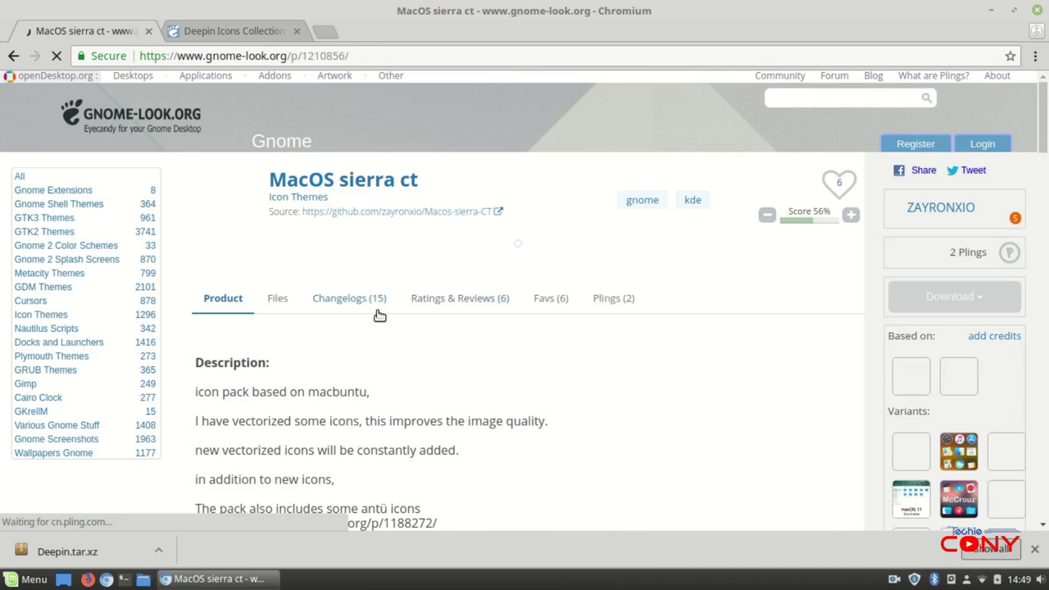
# Download the MacOS sierra ct icon theme file v0.1.3.1.tar.gz and look over the theme's preview image
pyautogui.scroll(-5, 373, 304)
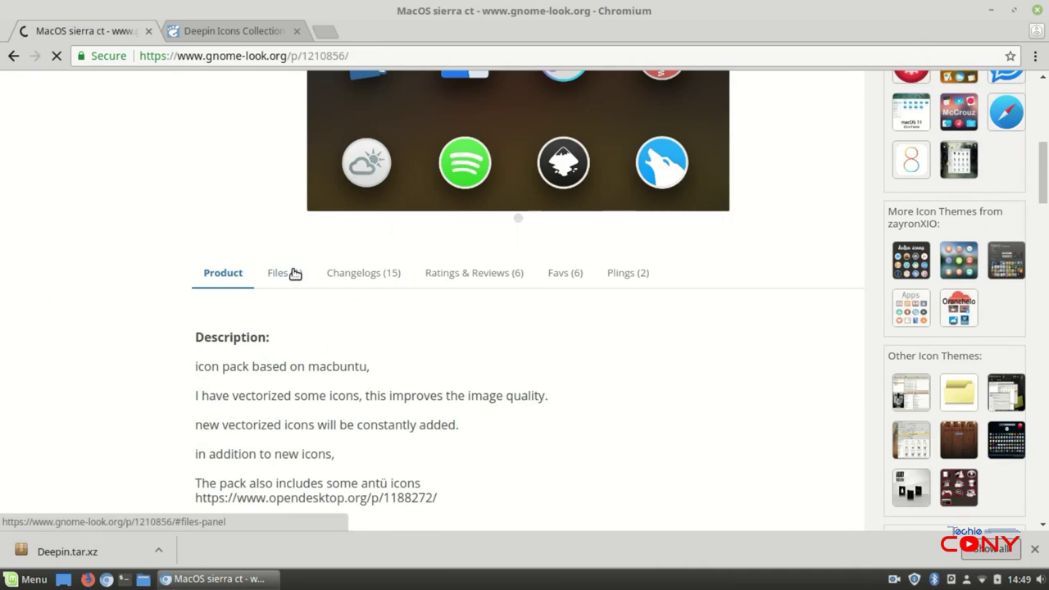
pyautogui.click(293, 273)
pyautogui.scroll(5, 274, 272)
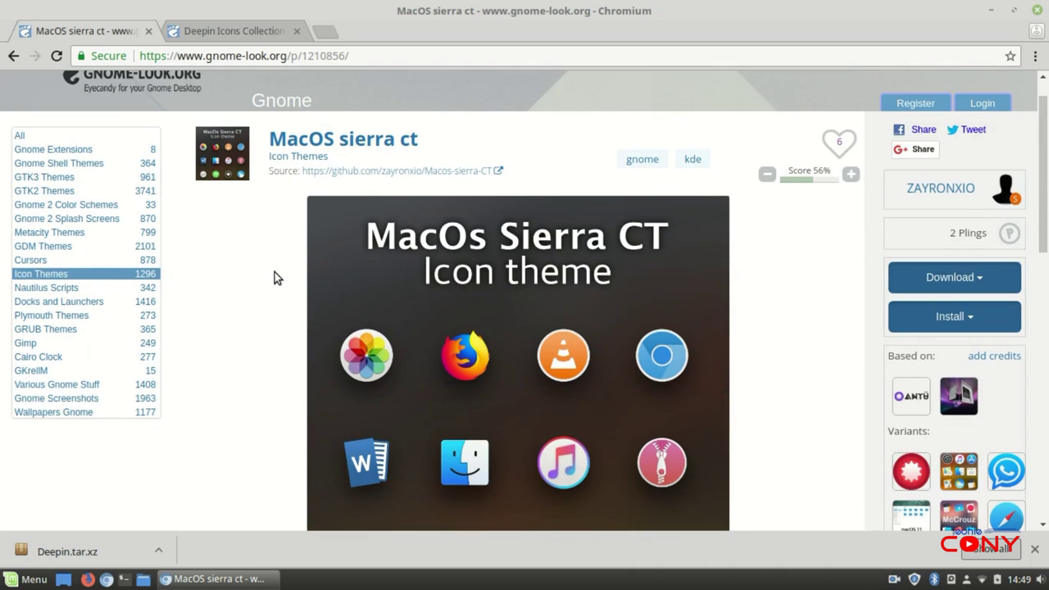
pyautogui.scroll(-5, 275, 272)
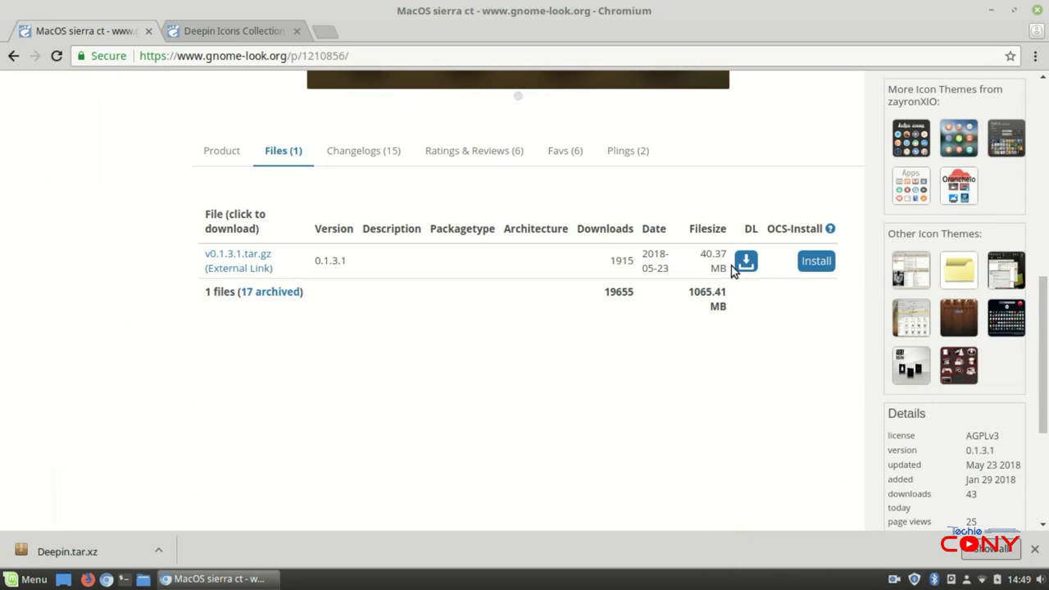
pyautogui.click(746, 262)
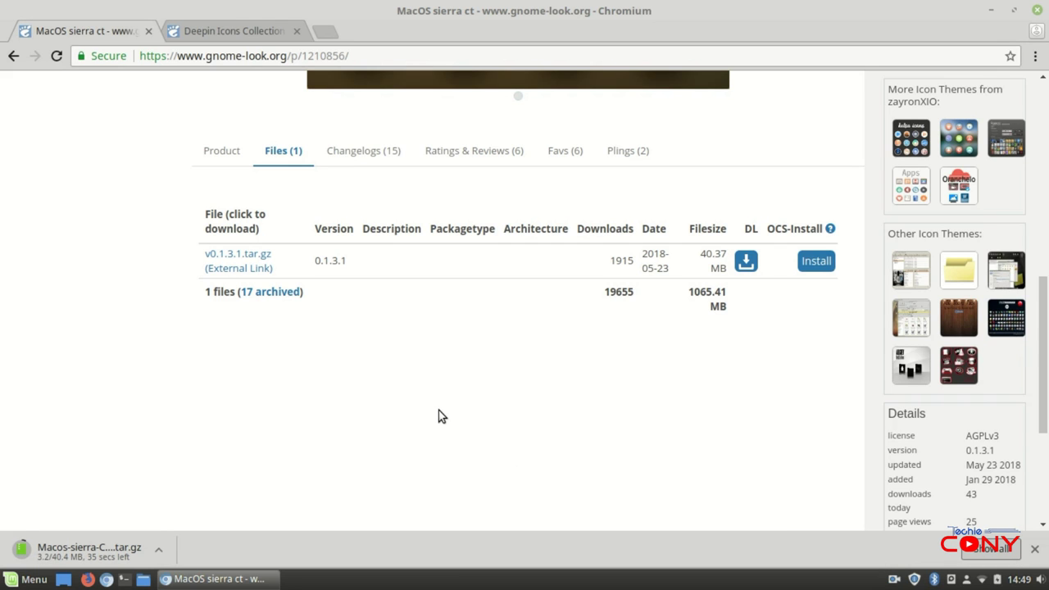
pyautogui.scroll(5, 438, 412)
pyautogui.scroll(3, 436, 340)
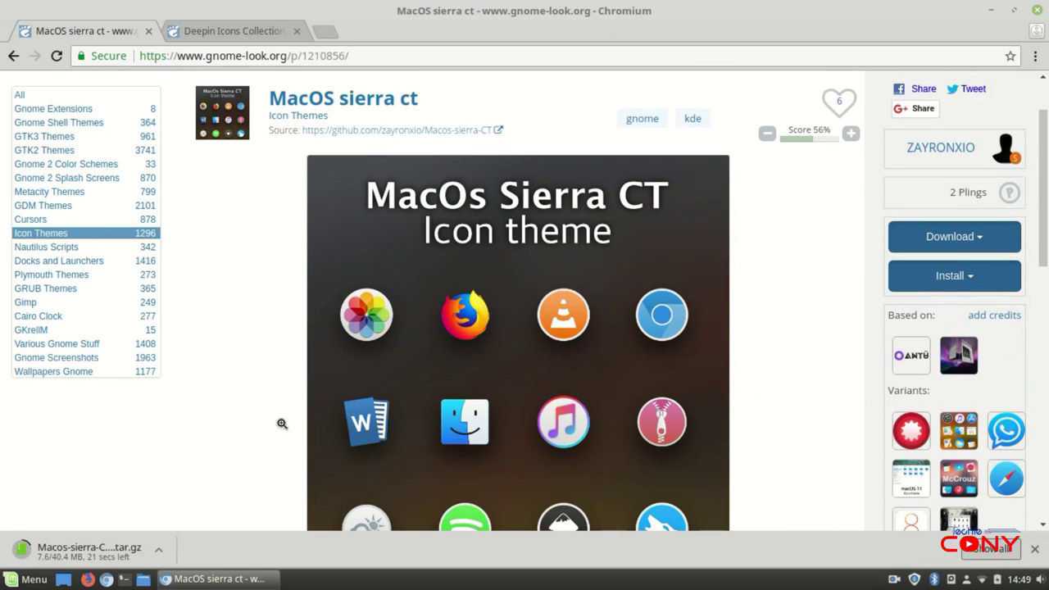
# Minimise the browser, open the Themes settings in a maximised window, and view the available window border styles
pyautogui.click(992, 11)
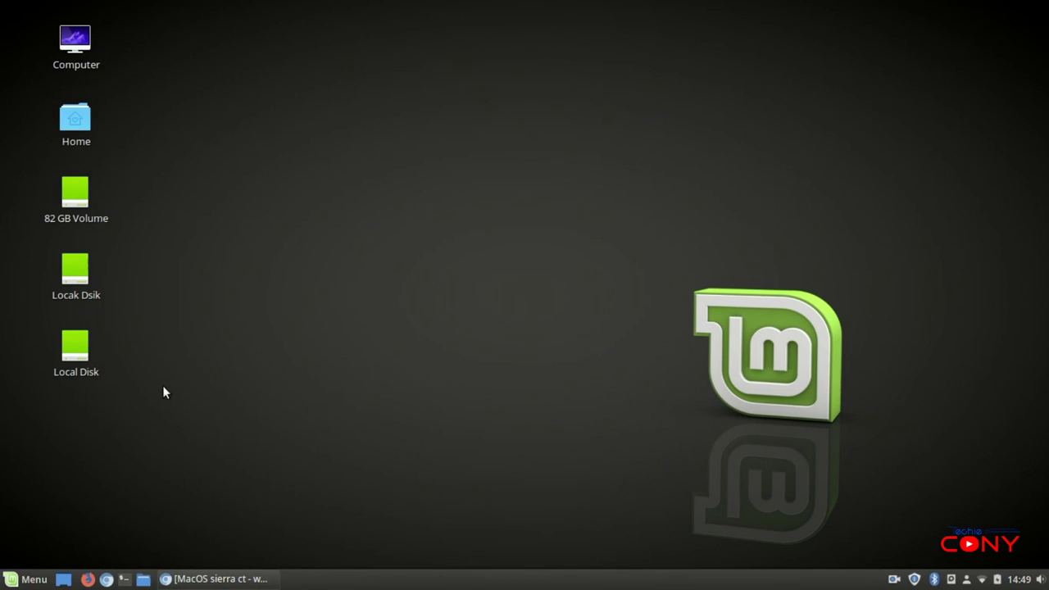
pyautogui.press('super')
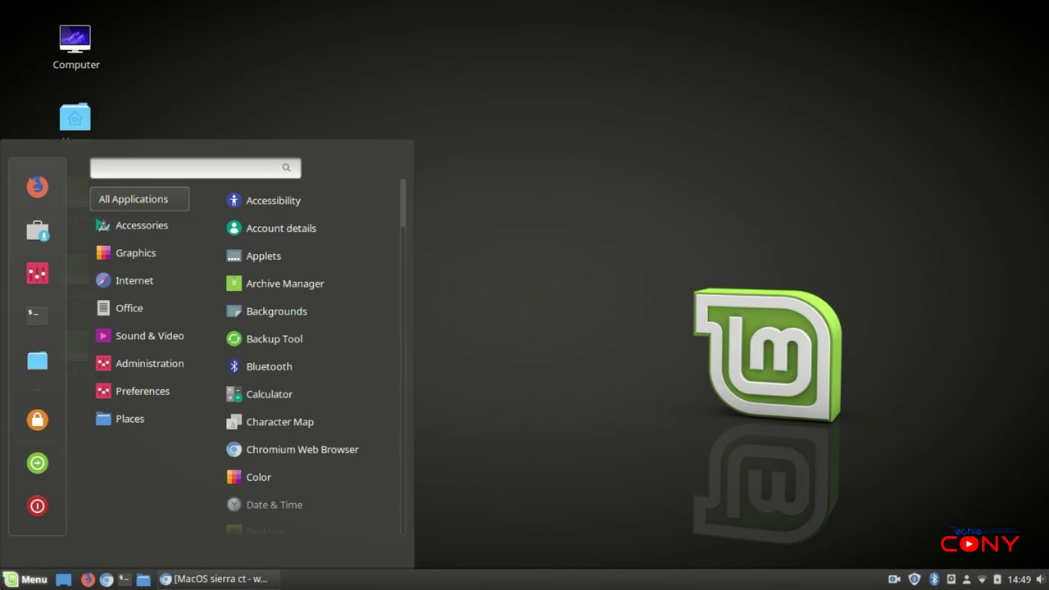
pyautogui.write('th')
pyautogui.click(230, 197)
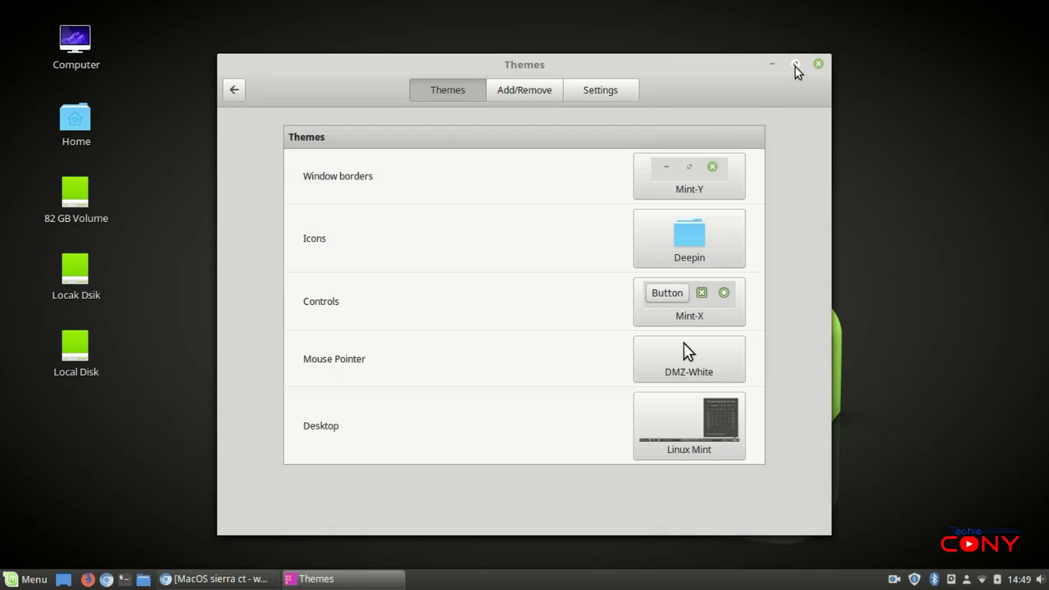
pyautogui.click(795, 67)
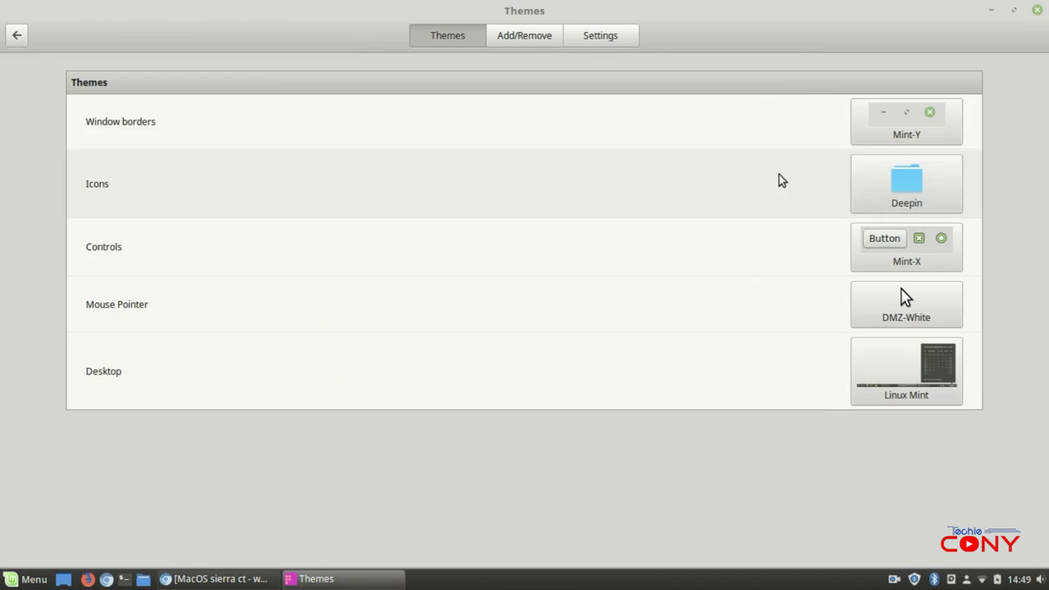
pyautogui.click(885, 137)
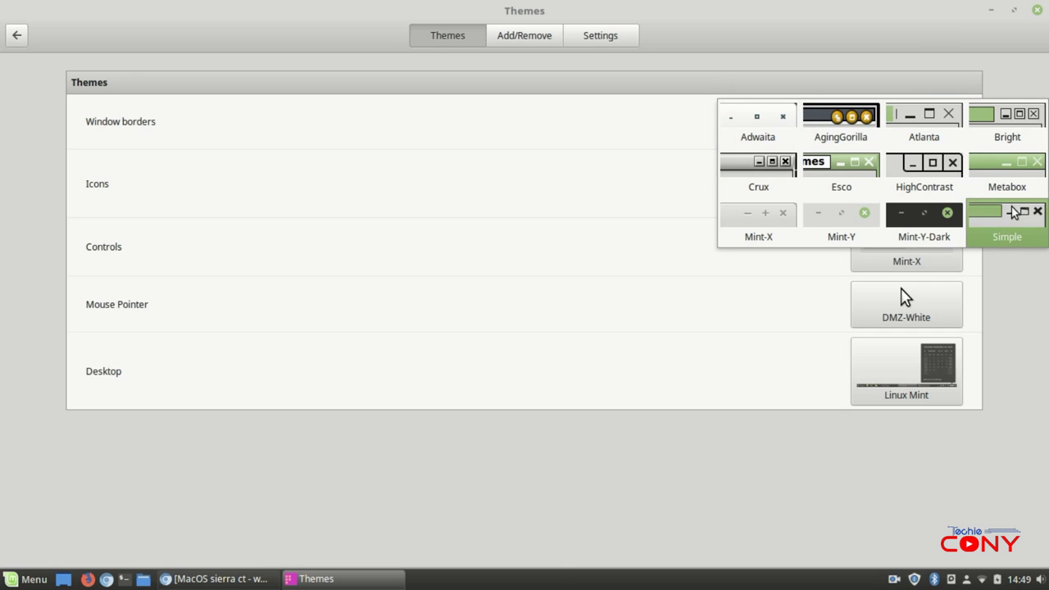
pyautogui.click(724, 499)
# Search the downloadable themes for "win" and install Windows 10 Light Theme
pyautogui.click(539, 35)
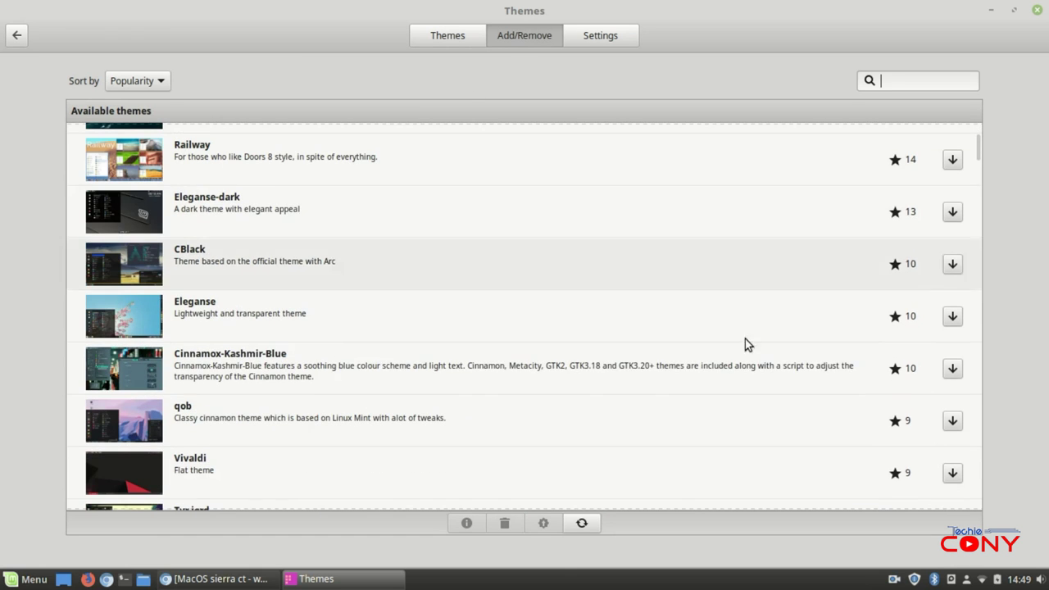
pyautogui.moveTo(976, 150); pyautogui.dragTo(973, 203)
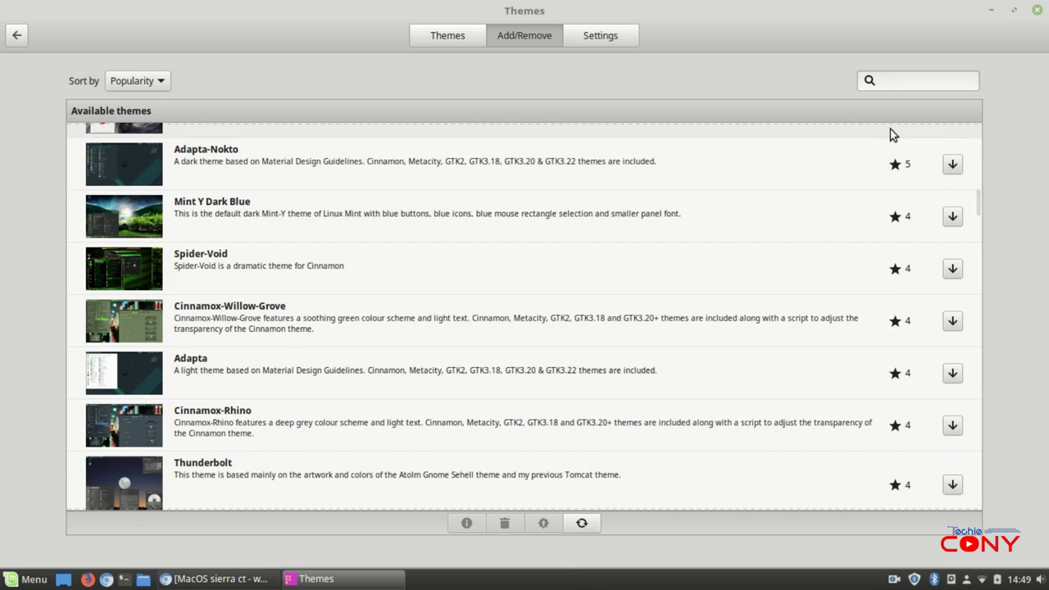
pyautogui.write('win')
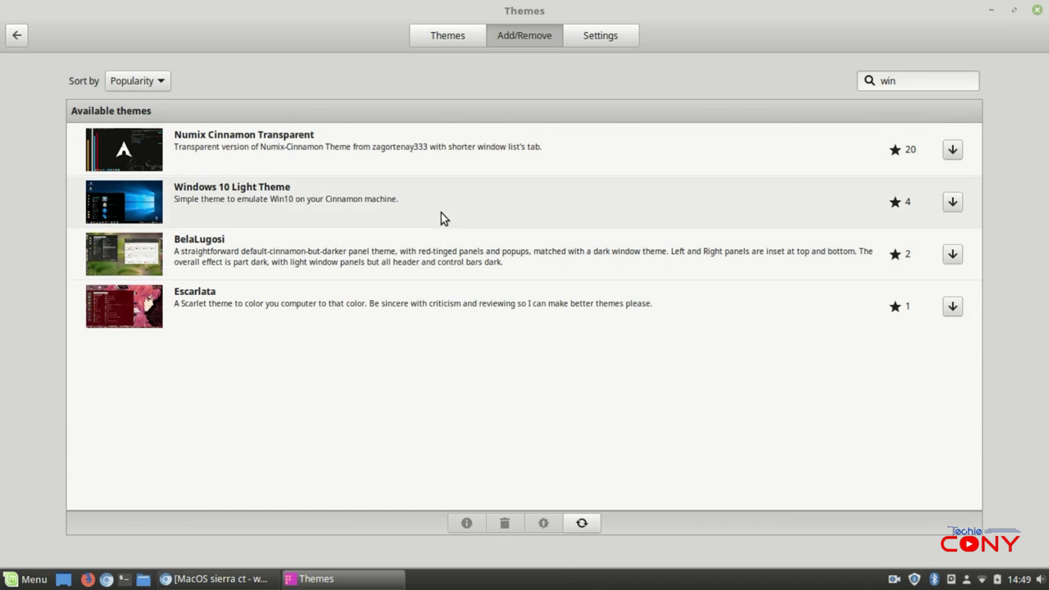
pyautogui.click(441, 213)
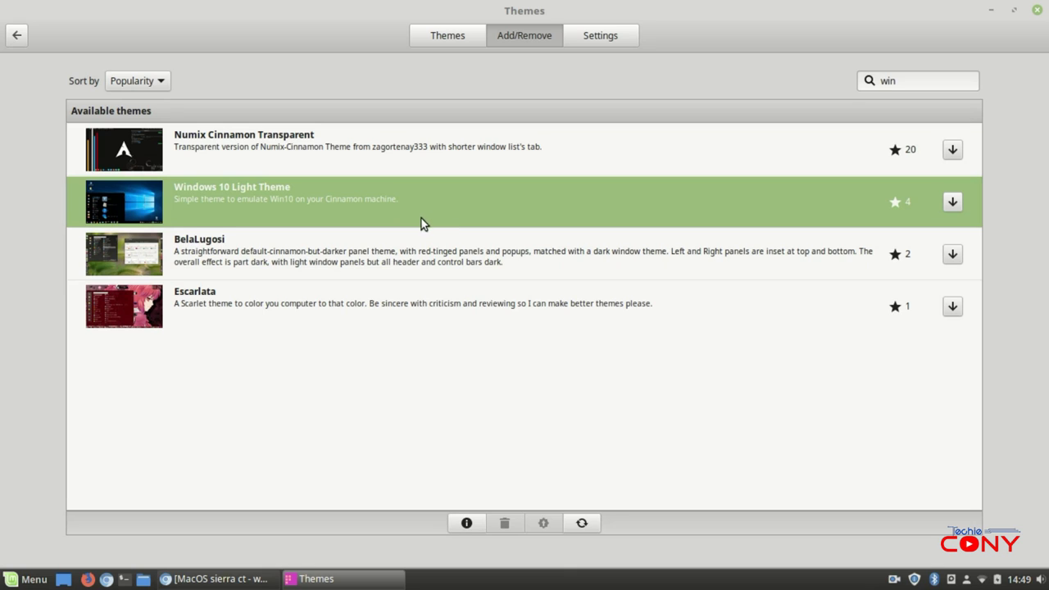
pyautogui.click(949, 203)
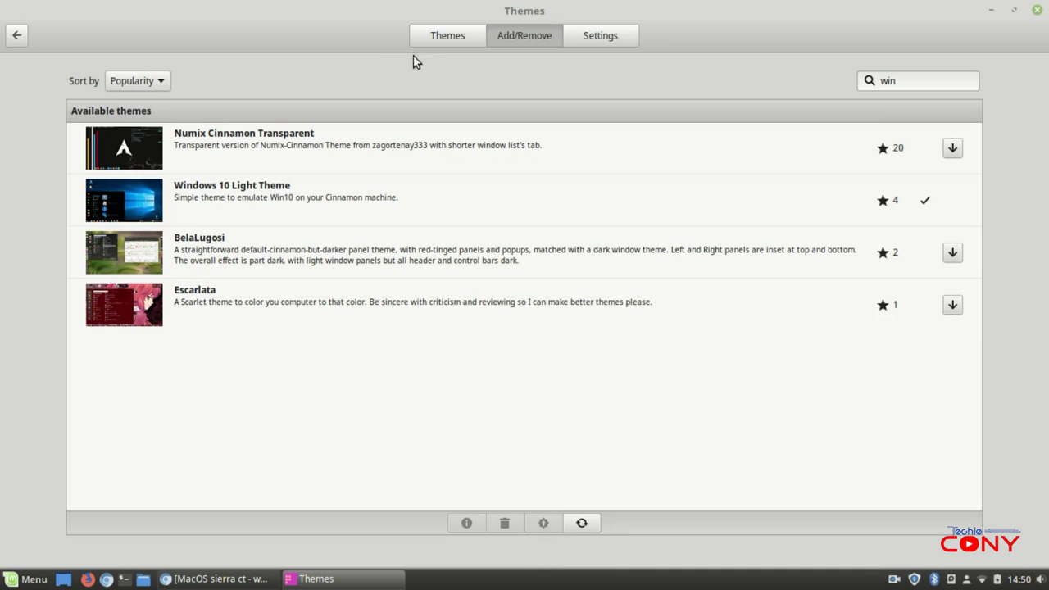
# Set the window borders theme to Windows-10
pyautogui.click(459, 31)
pyautogui.click(910, 117)
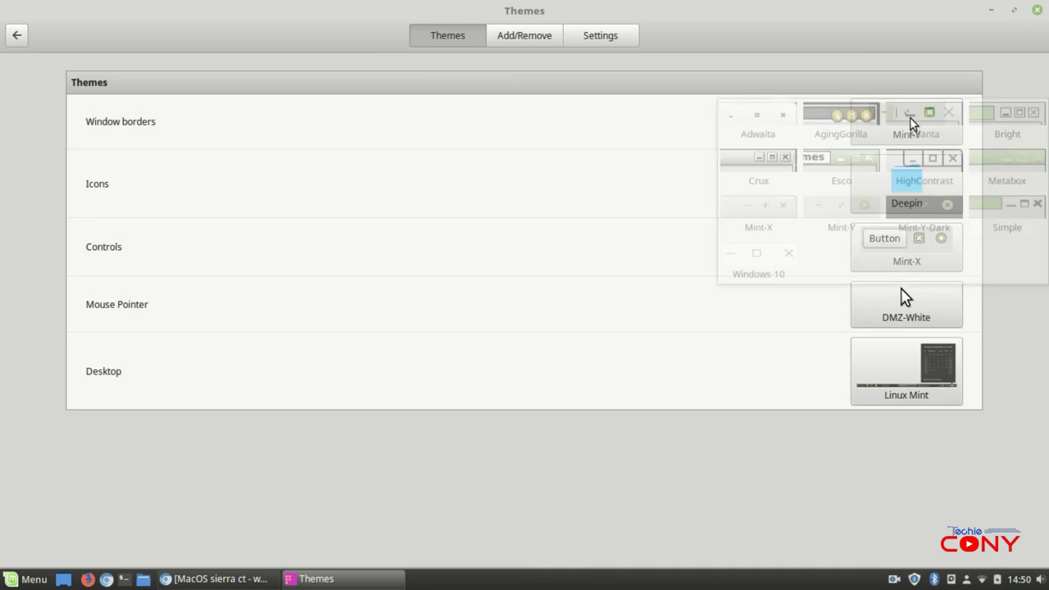
pyautogui.click(750, 275)
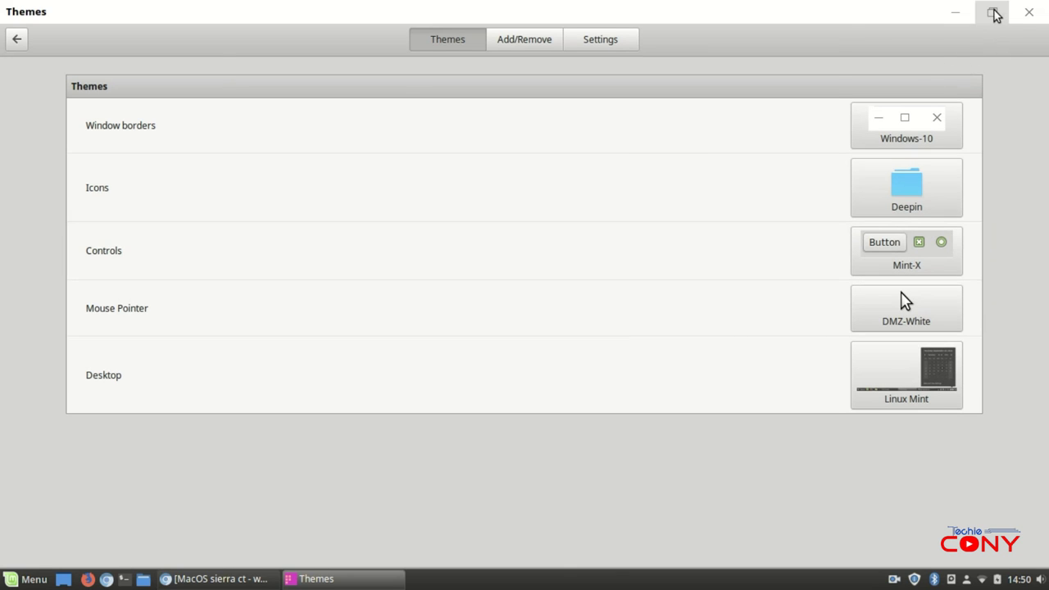
# Restore the Themes window from its maximised size, reposition it over the desktop, and close it
pyautogui.click(993, 13)
pyautogui.moveTo(617, 72); pyautogui.dragTo(545, 42)
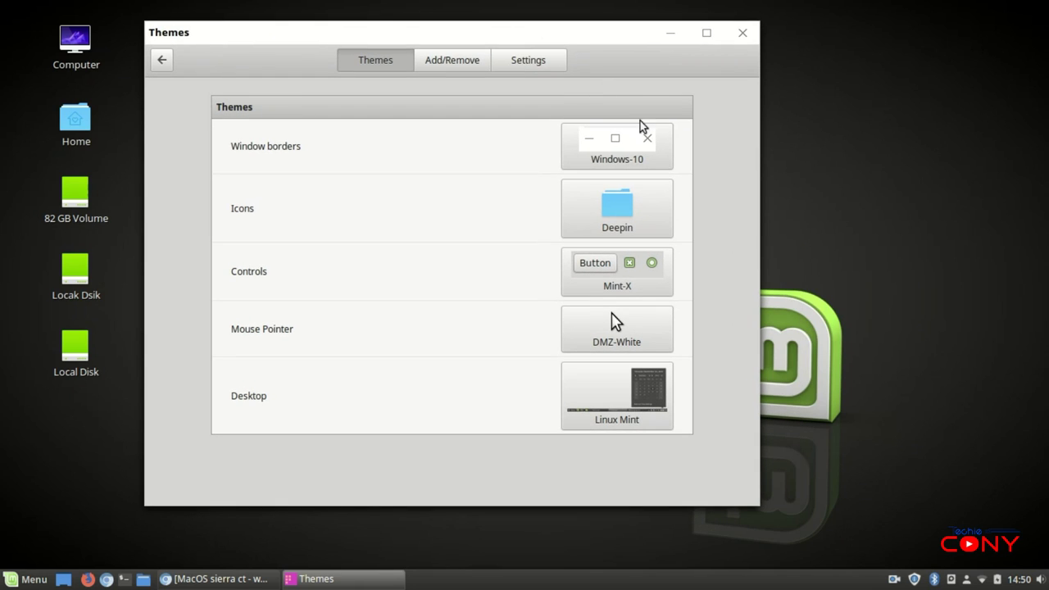
pyautogui.click(742, 34)
# Show the downloaded Macos-sierra-CT-0.1.3.1.tar.gz in its folder from the browser and extract the archive there
pyautogui.click(246, 579)
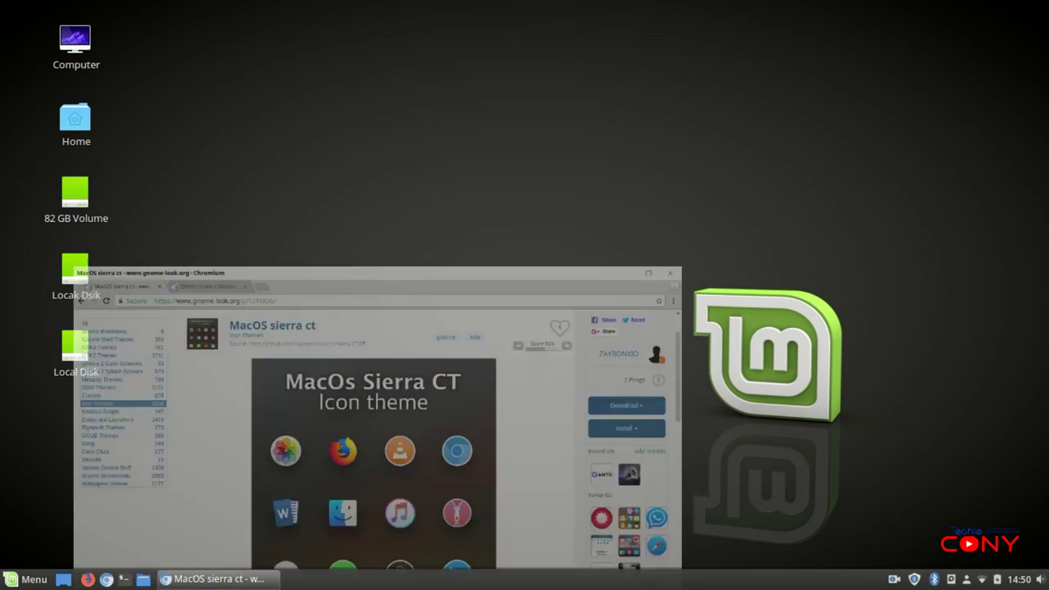
pyautogui.click(156, 554)
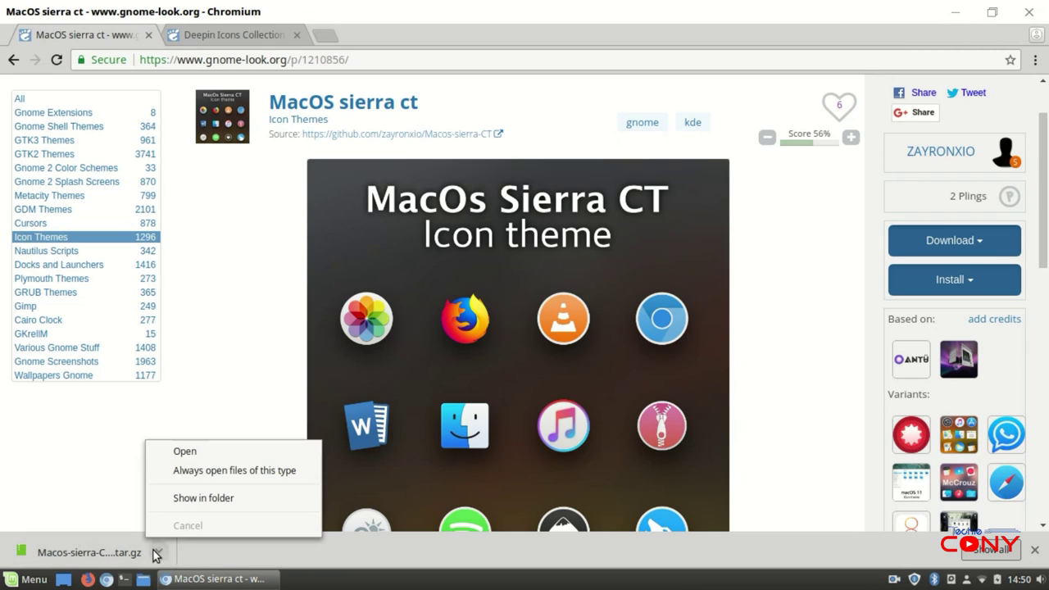
pyautogui.click(188, 498)
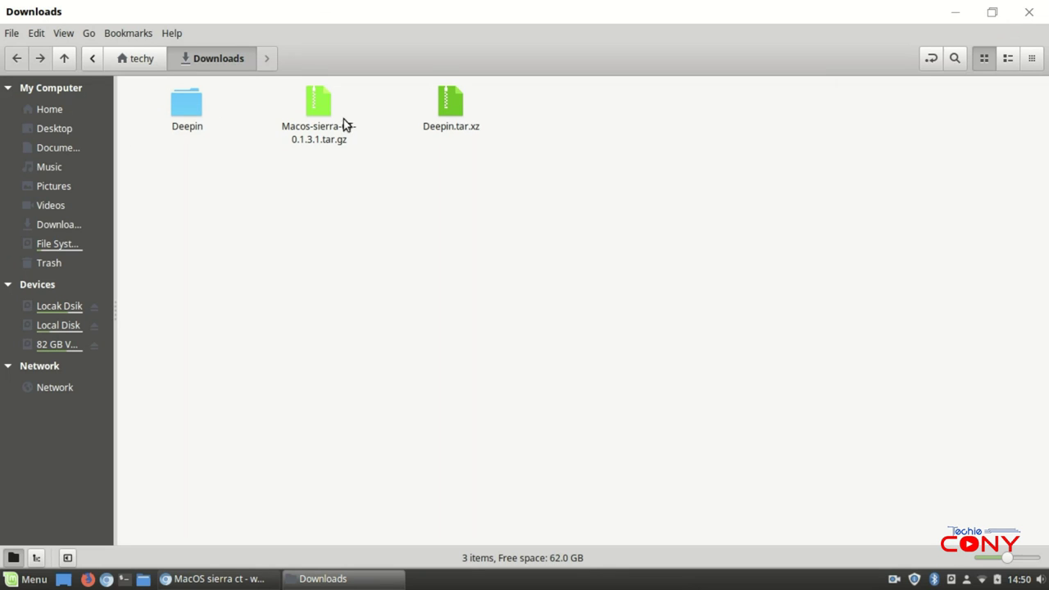
pyautogui.rightClick(319, 128)
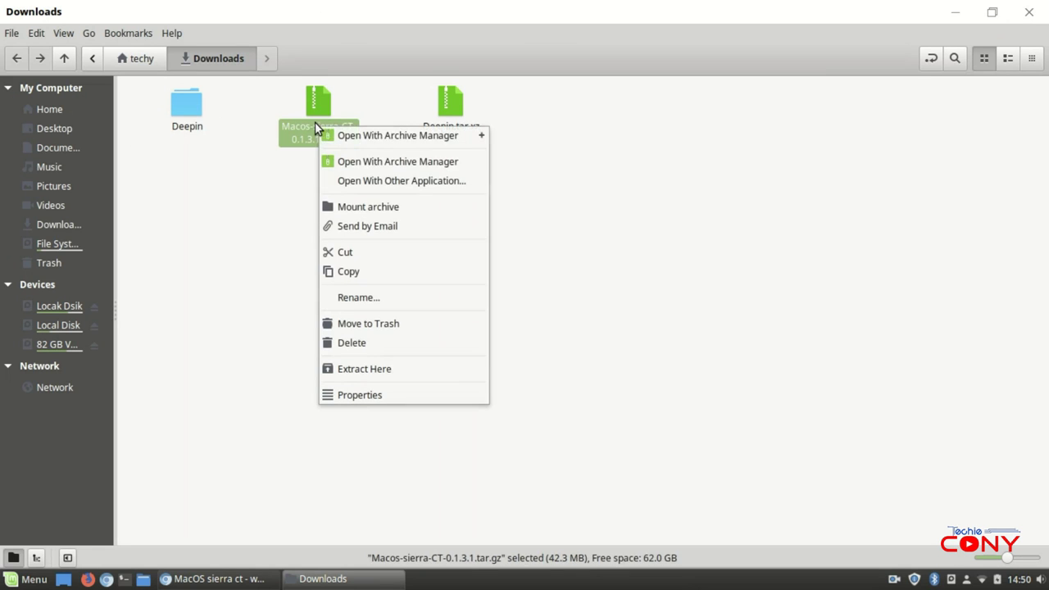
pyautogui.click(348, 369)
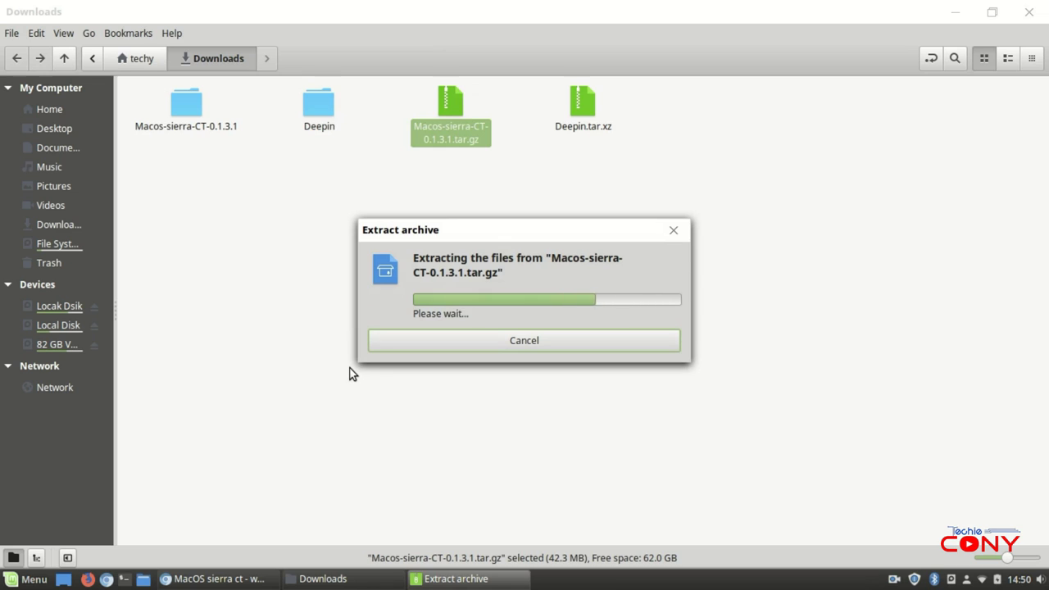
# Copy the extracted Macos-sierra-CT-0.1.3.1 folder into the .icons folder in Home, showing hidden files to reach it
pyautogui.rightClick(187, 108)
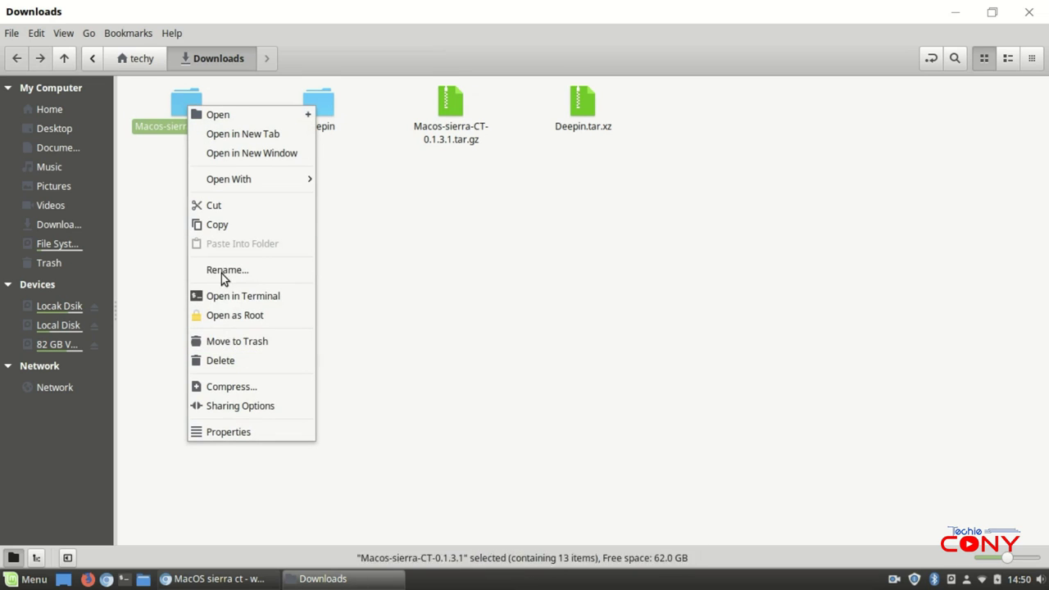
pyautogui.click(222, 227)
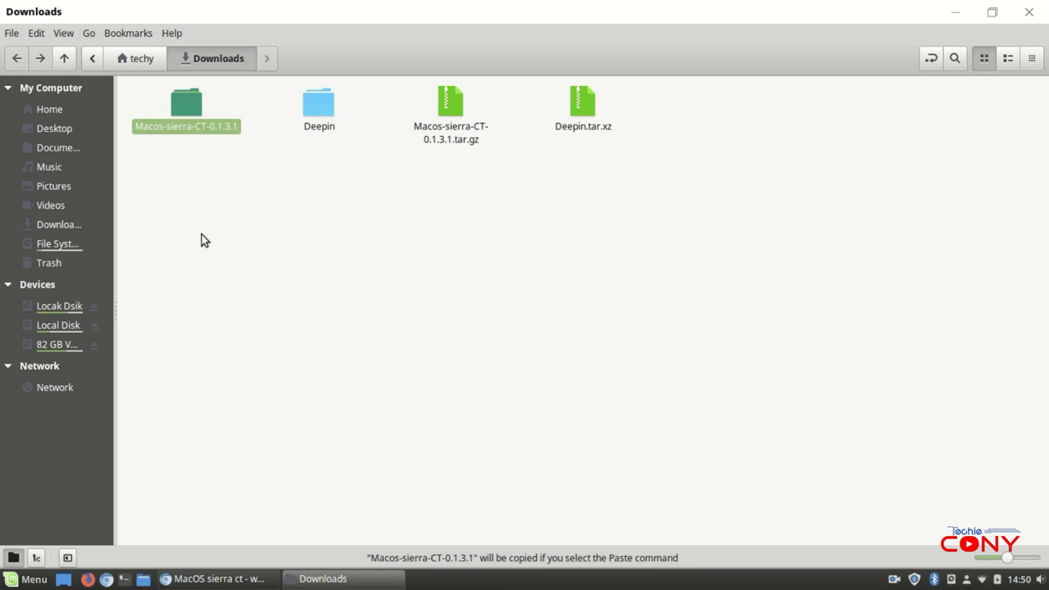
pyautogui.click(49, 106)
pyautogui.click(63, 33)
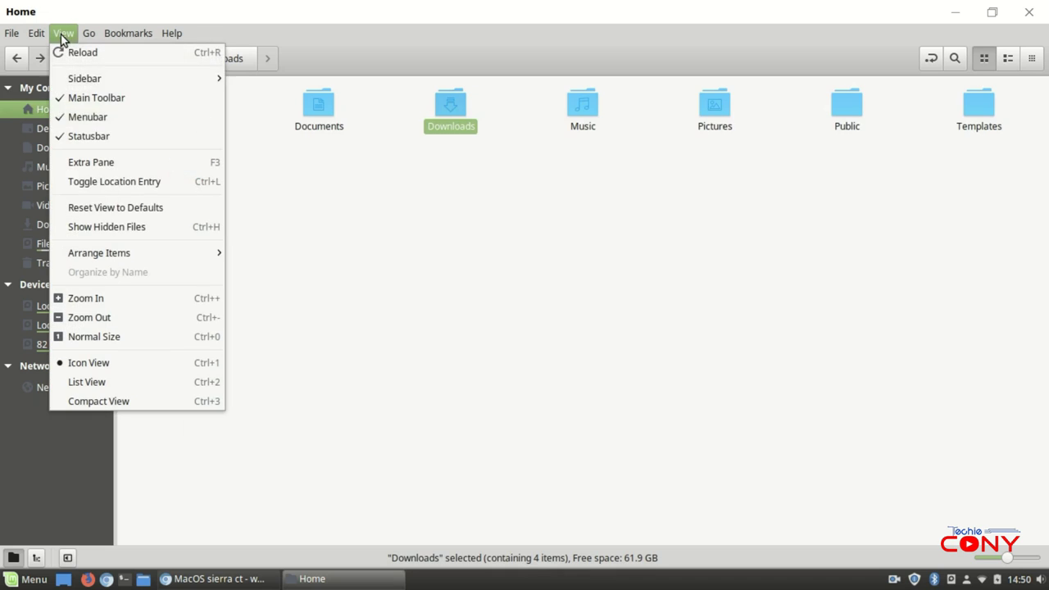
pyautogui.click(96, 229)
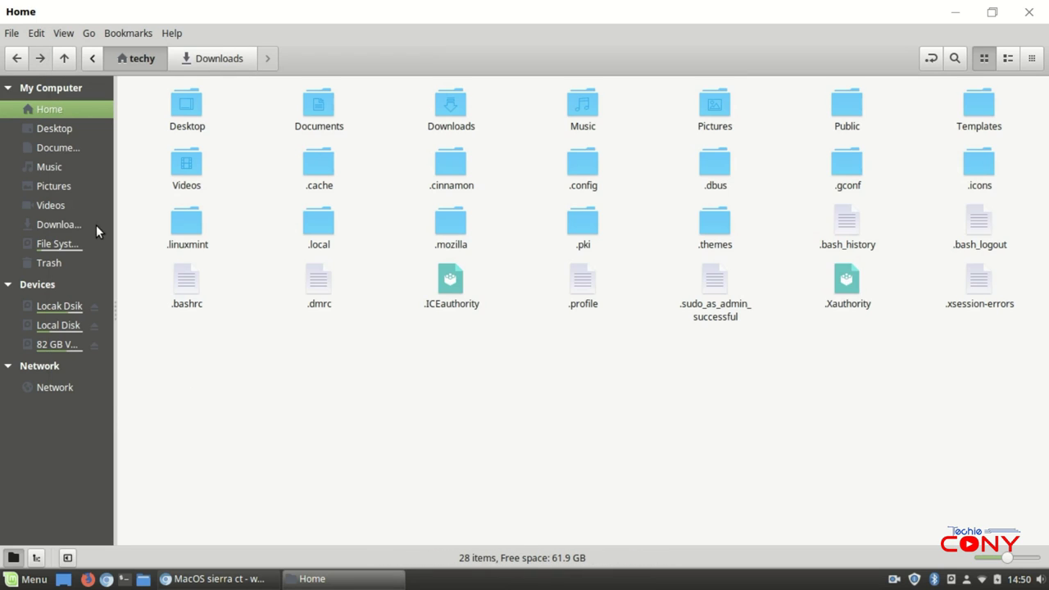
pyautogui.doubleClick(980, 173)
pyautogui.rightClick(382, 215)
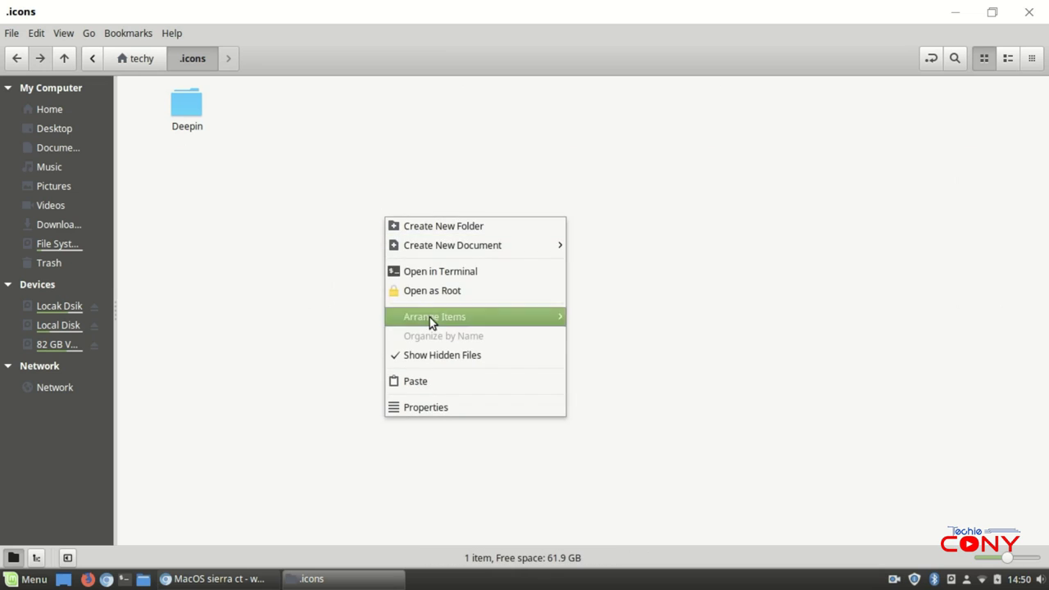
pyautogui.click(421, 378)
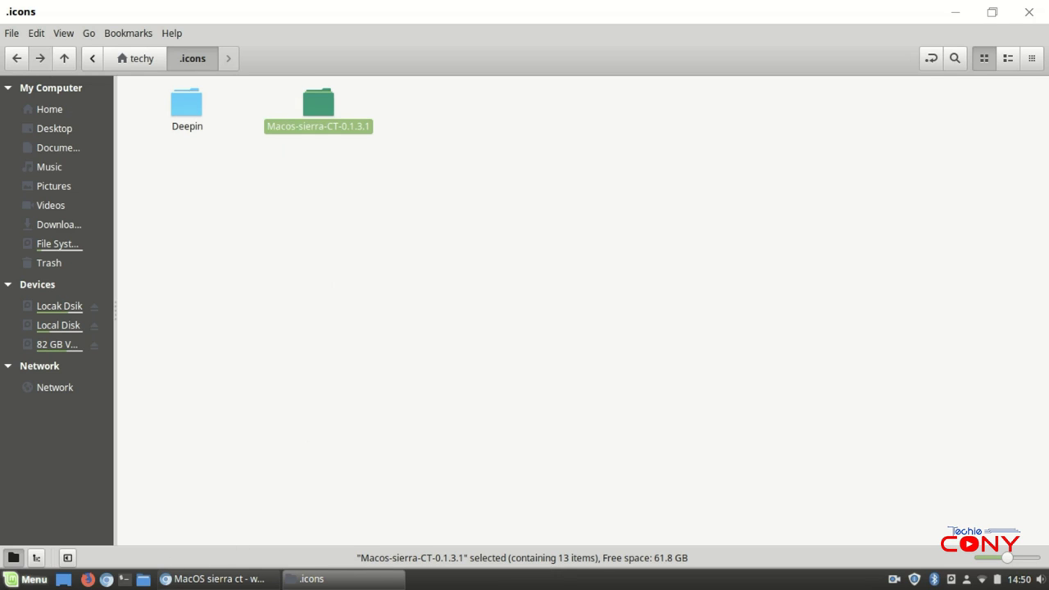
# Set the icon theme to Macos-sierra-CT-0.1.3.1 in the Themes settings, and close the settings and the browser
pyautogui.click(16, 579)
pyautogui.write('th')
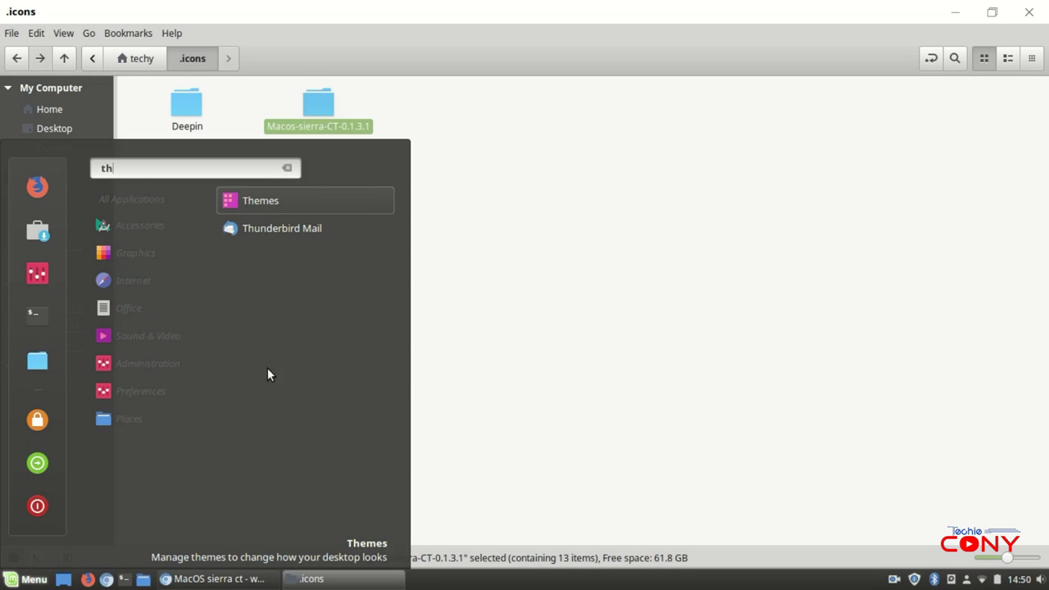
pyautogui.click(346, 205)
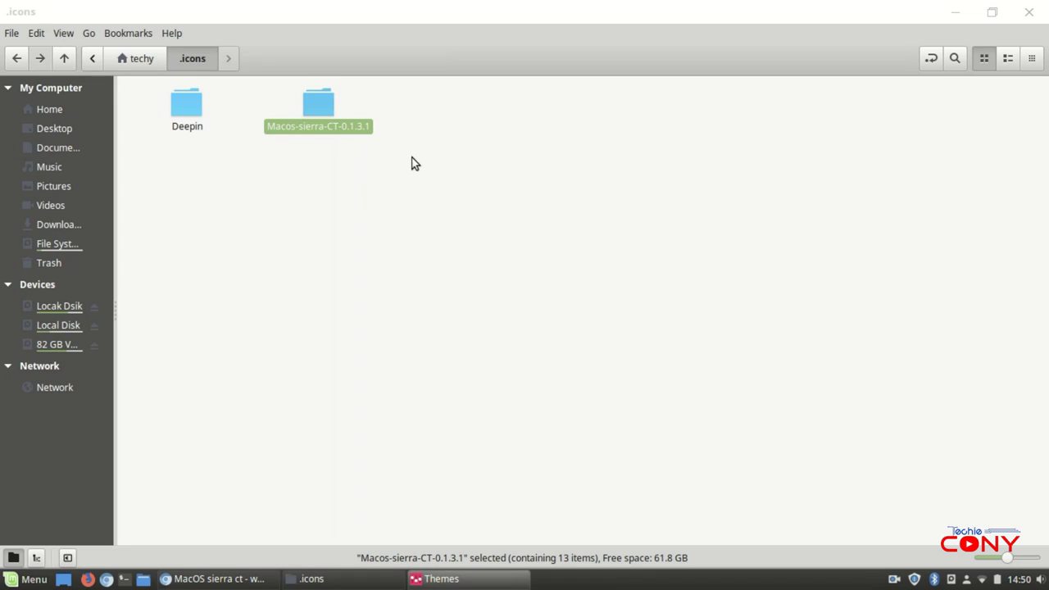
pyautogui.click(956, 13)
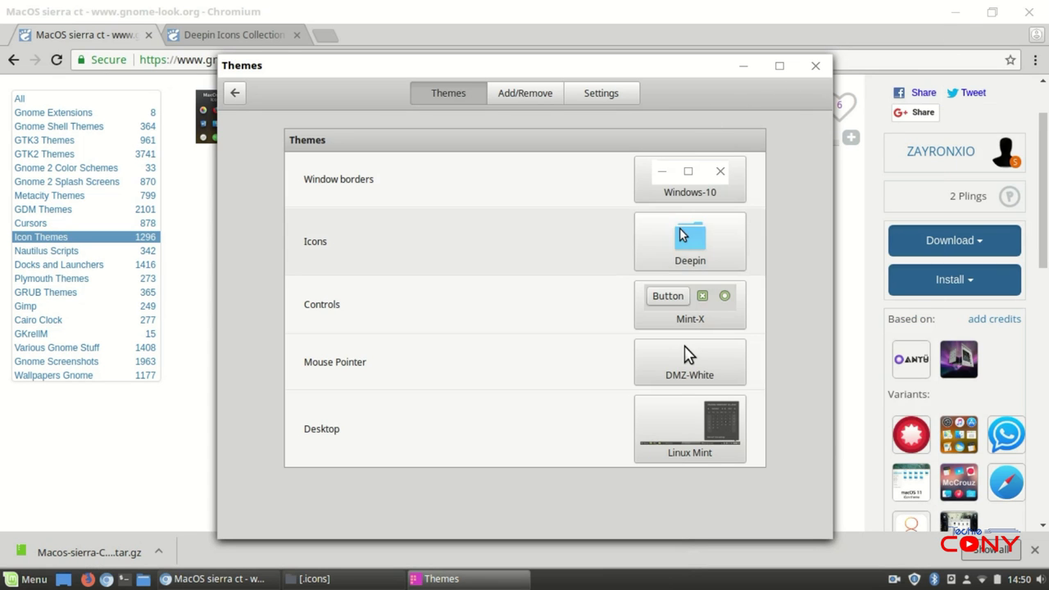
pyautogui.click(686, 235)
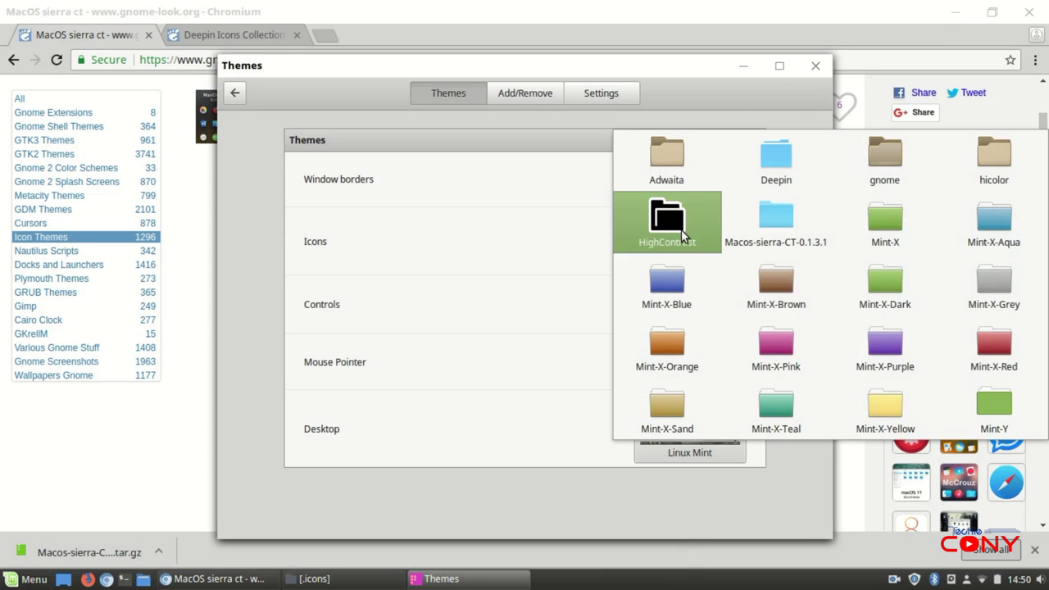
pyautogui.click(814, 230)
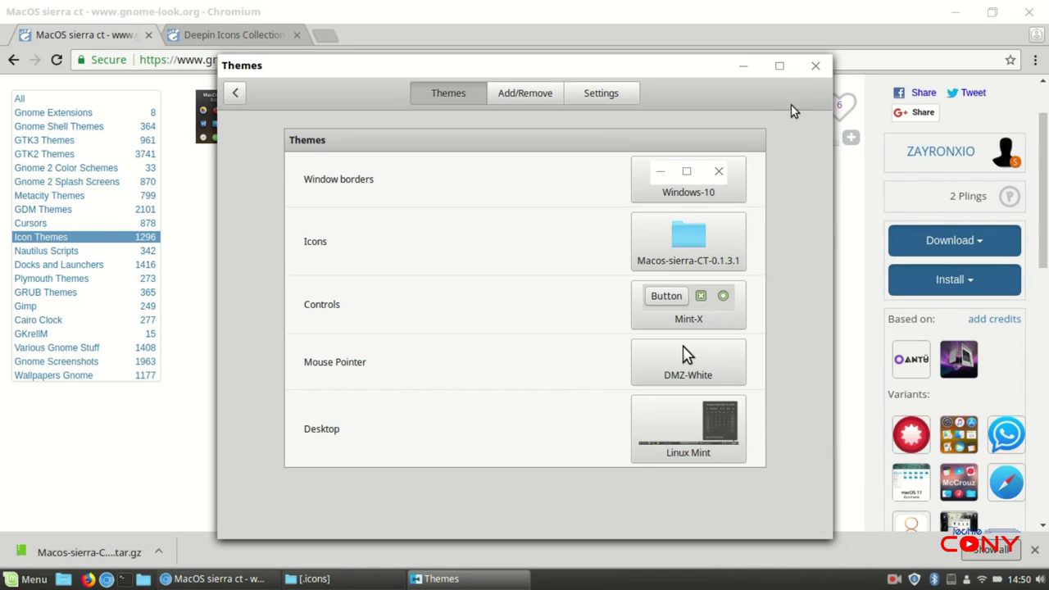
pyautogui.click(814, 71)
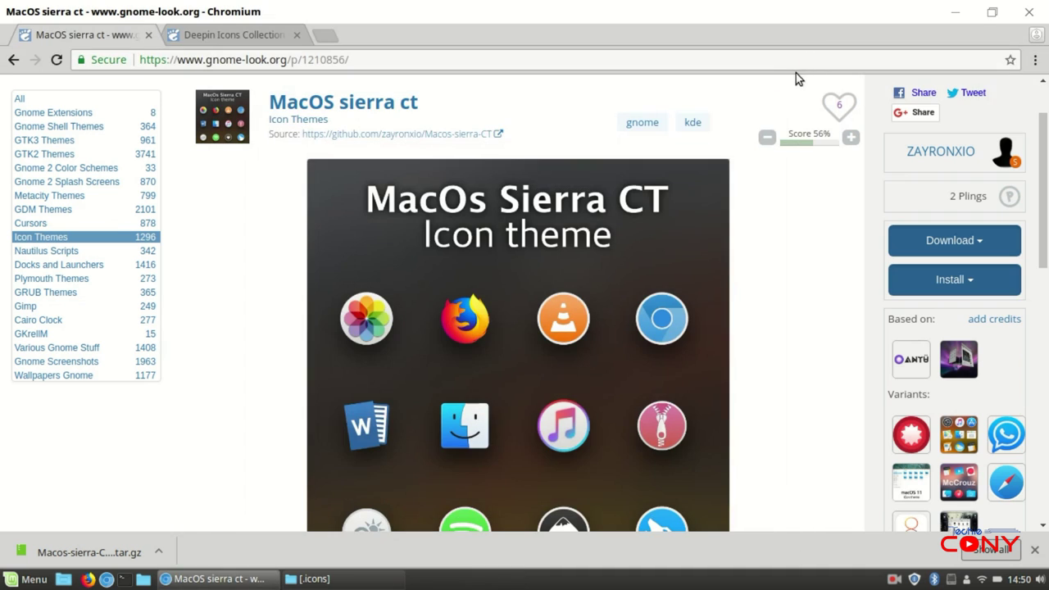
pyautogui.click(1029, 11)
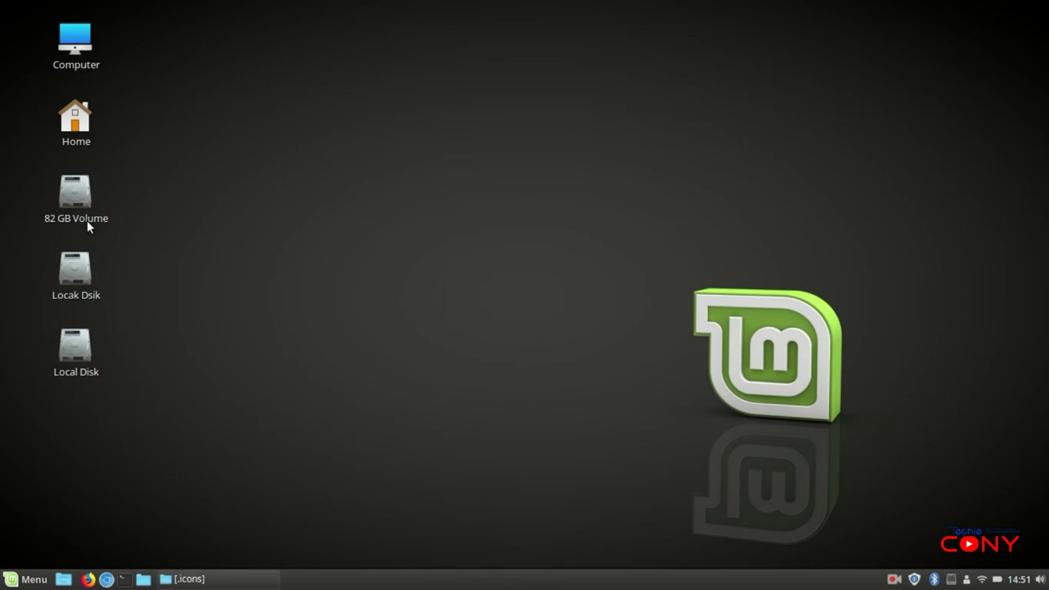
# Examine the applied icons in the Computer window and across the application menu's categories
pyautogui.doubleClick(82, 41)
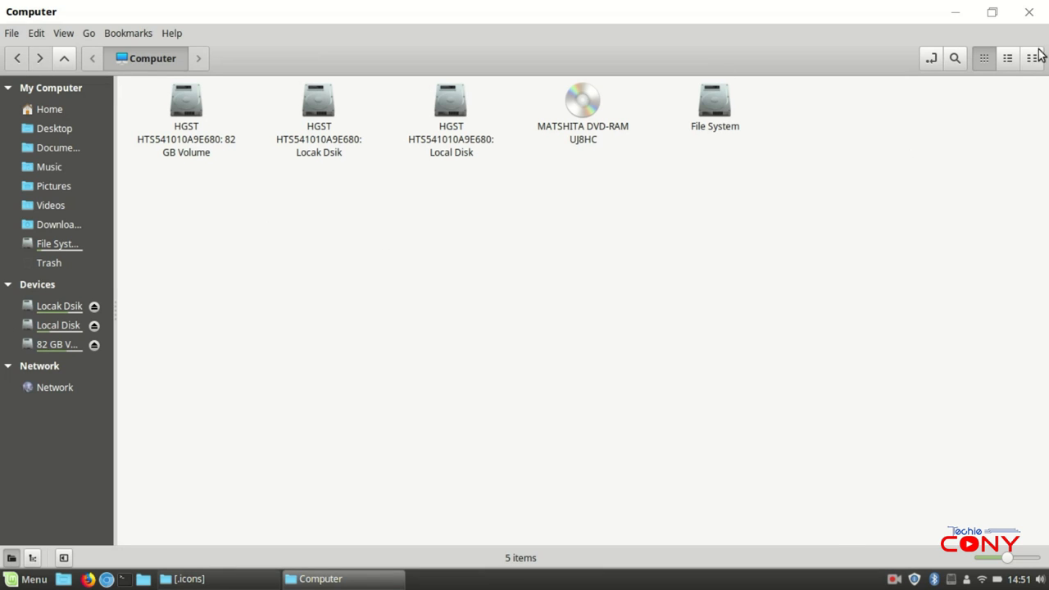
pyautogui.click(1028, 11)
pyautogui.press('super')
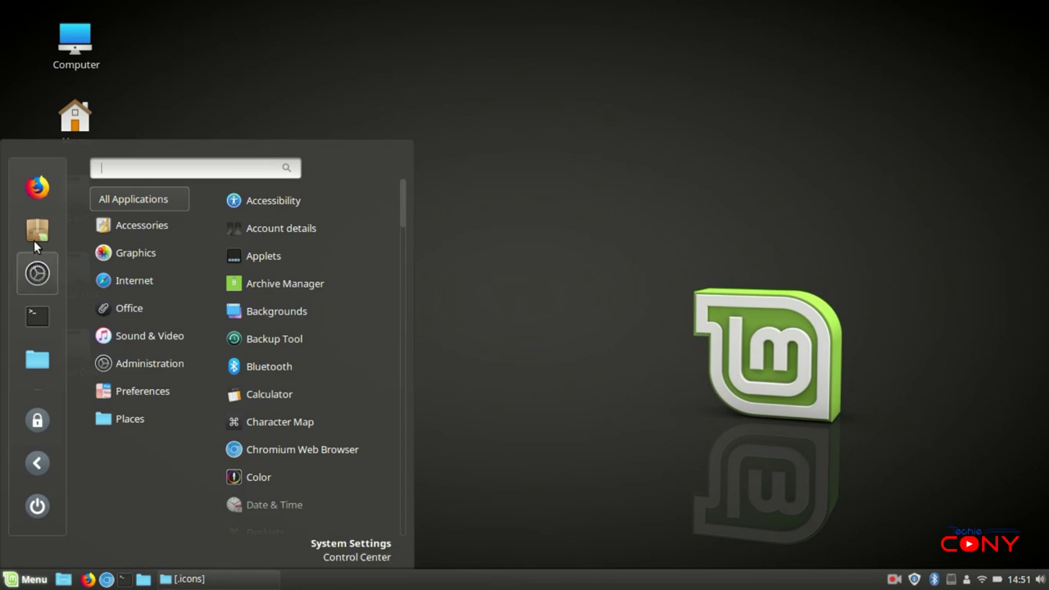
pyautogui.moveTo(143, 311)
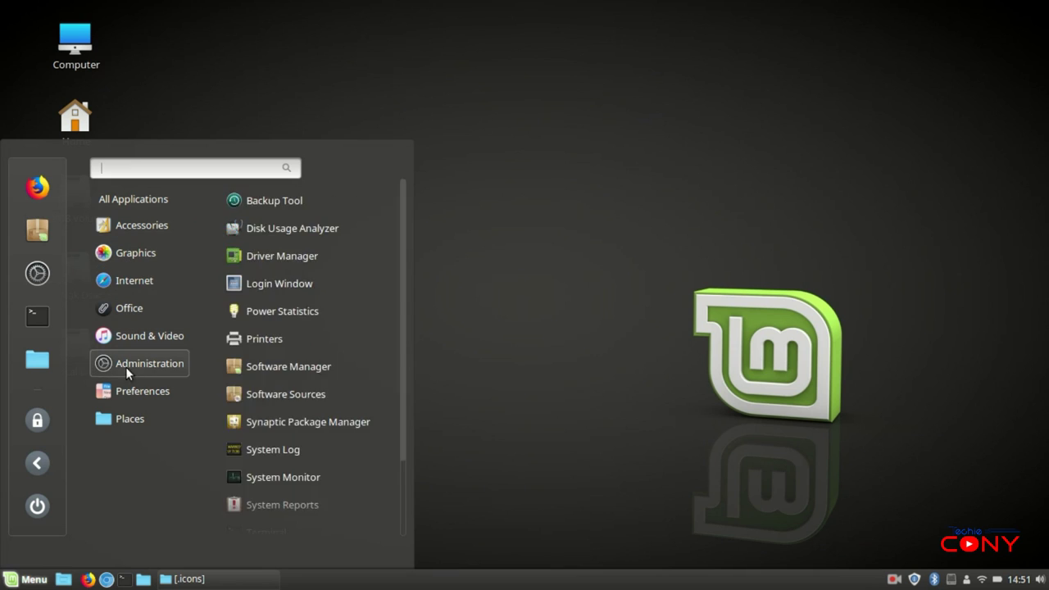
pyautogui.moveTo(138, 228)
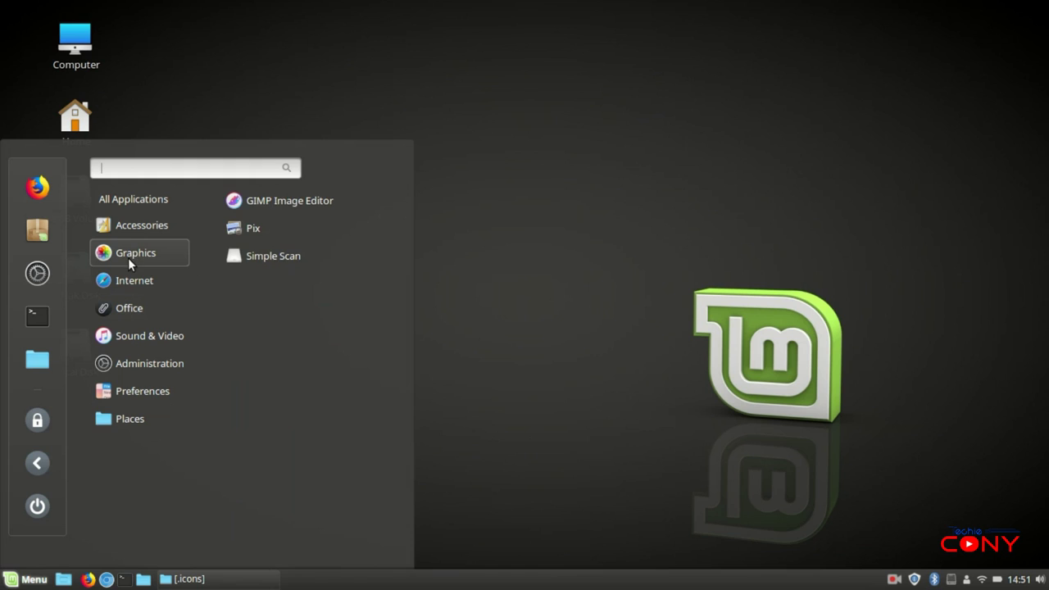
pyautogui.moveTo(131, 279)
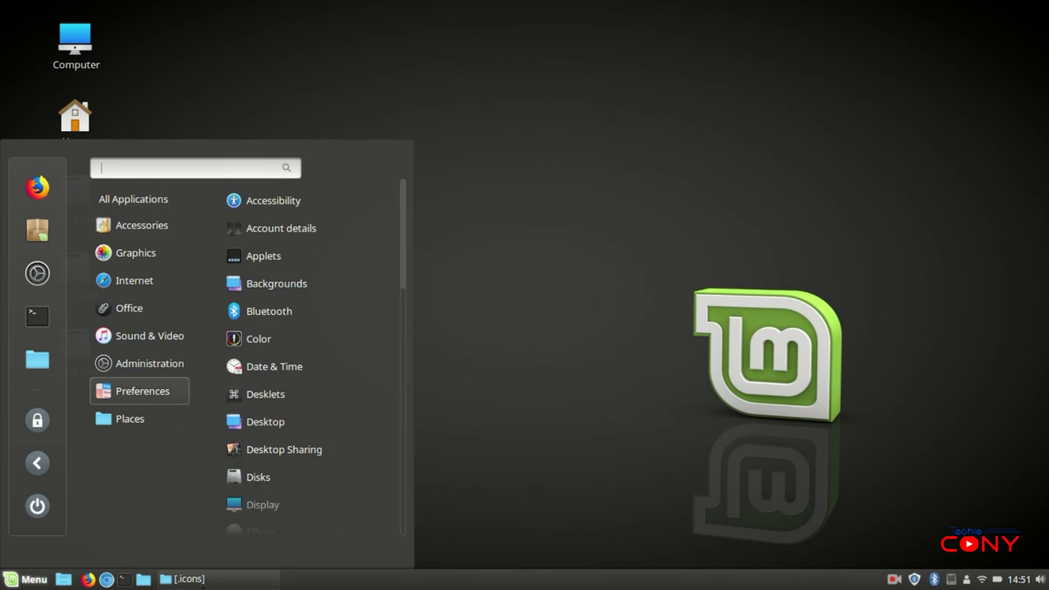
pyautogui.click(186, 579)
pyautogui.click(187, 579)
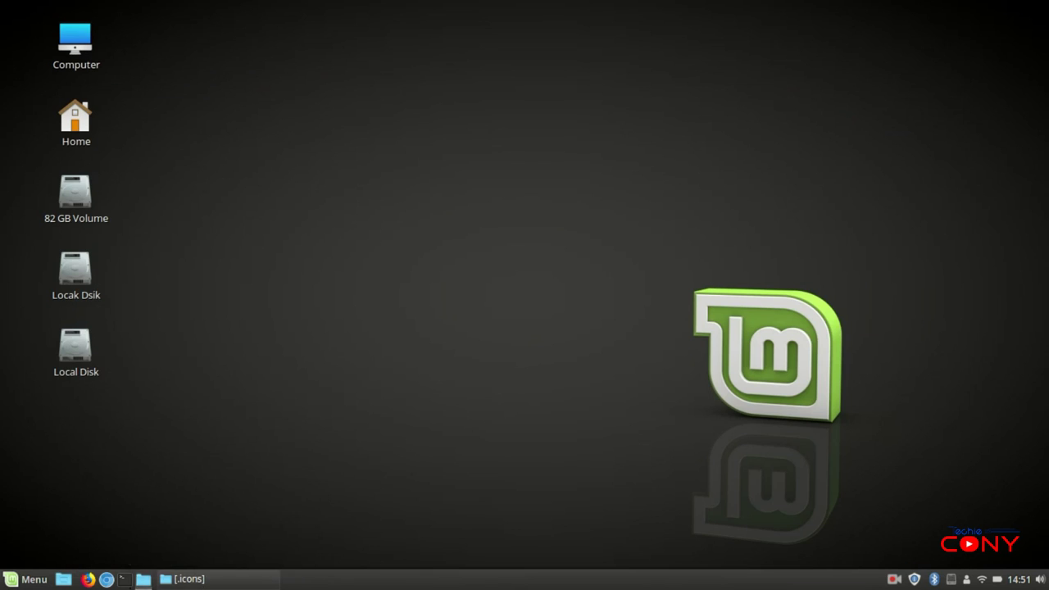
# Reopen the Themes settings, set the icon theme to Deepin, and close the settings
pyautogui.click(29, 579)
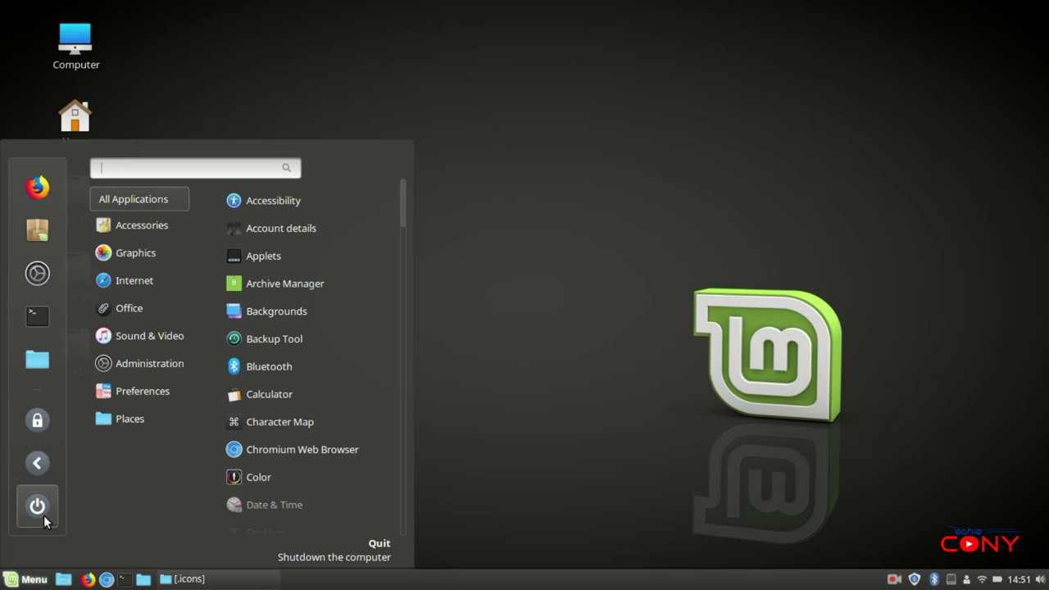
pyautogui.write('th')
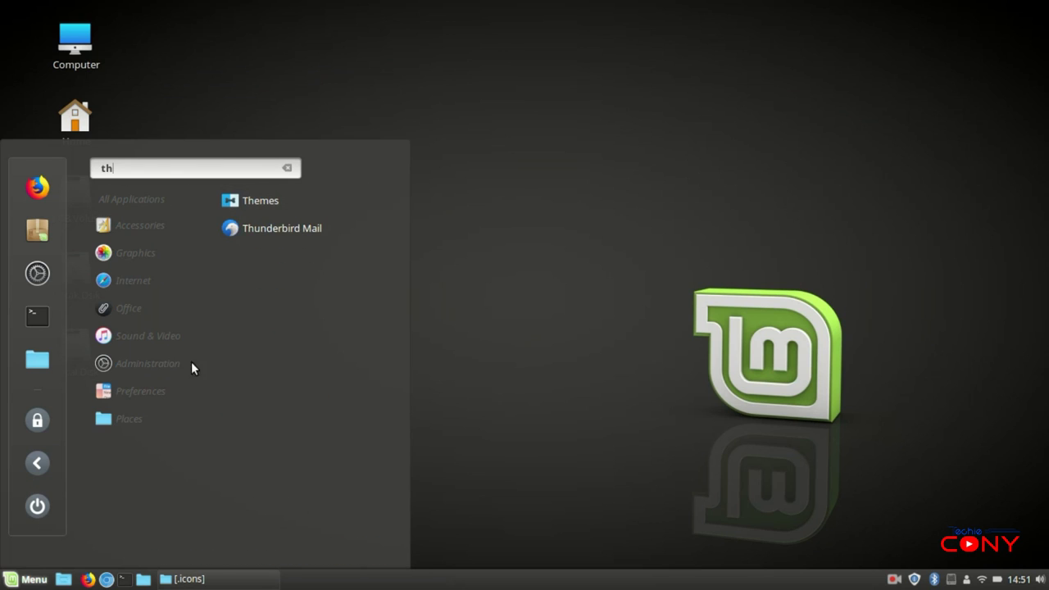
pyautogui.click(244, 210)
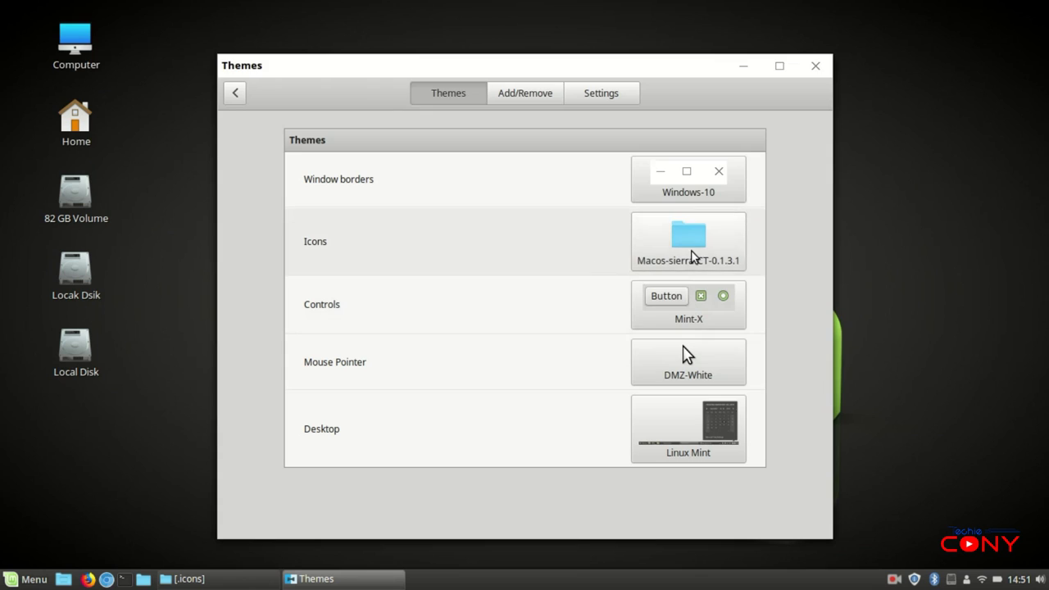
pyautogui.click(693, 250)
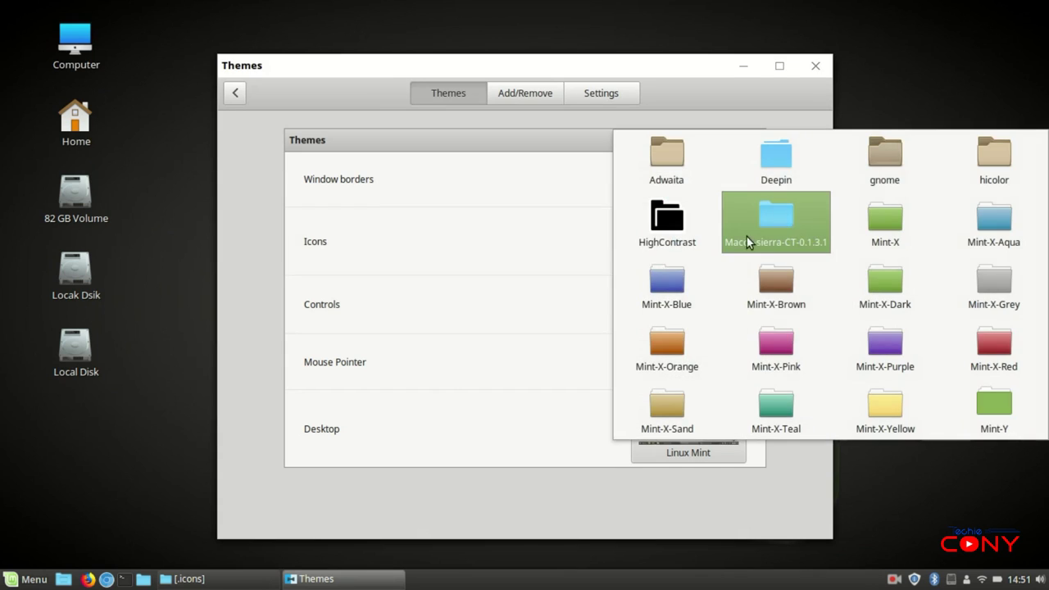
pyautogui.click(773, 175)
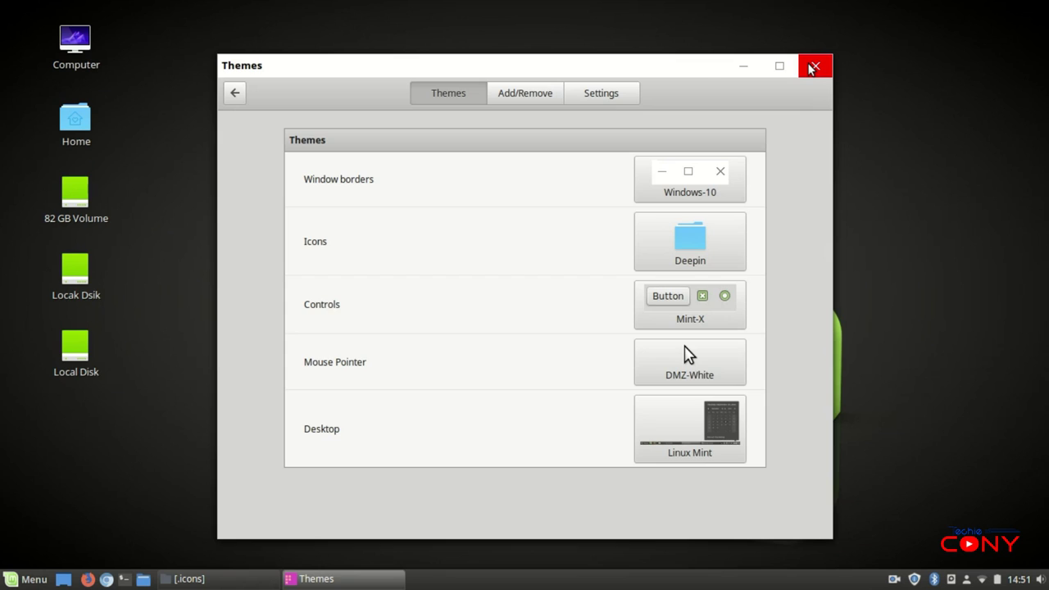
pyautogui.click(810, 67)
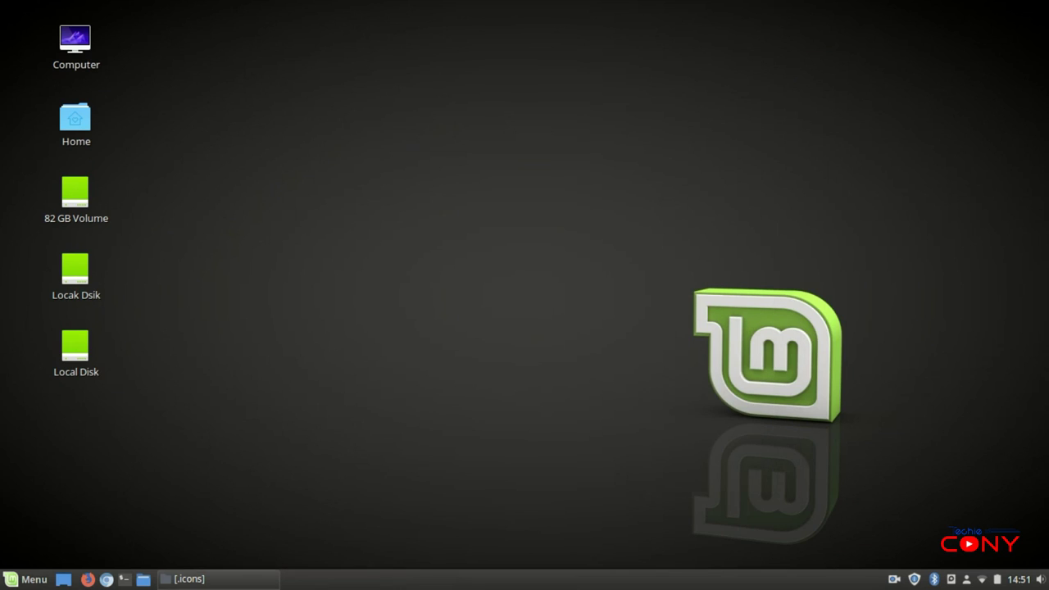
# Bring back the .icons folder window, turn off the display of hidden files, and close the window
pyautogui.hotkey('alt', 'Tab')
pyautogui.click(63, 32)
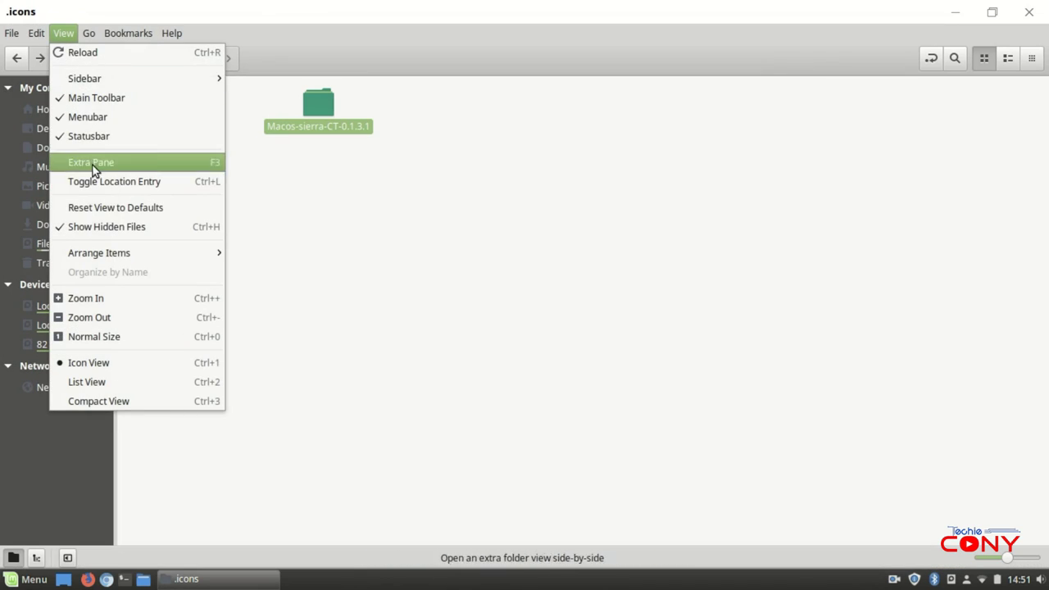
pyautogui.click(87, 232)
pyautogui.click(1029, 12)
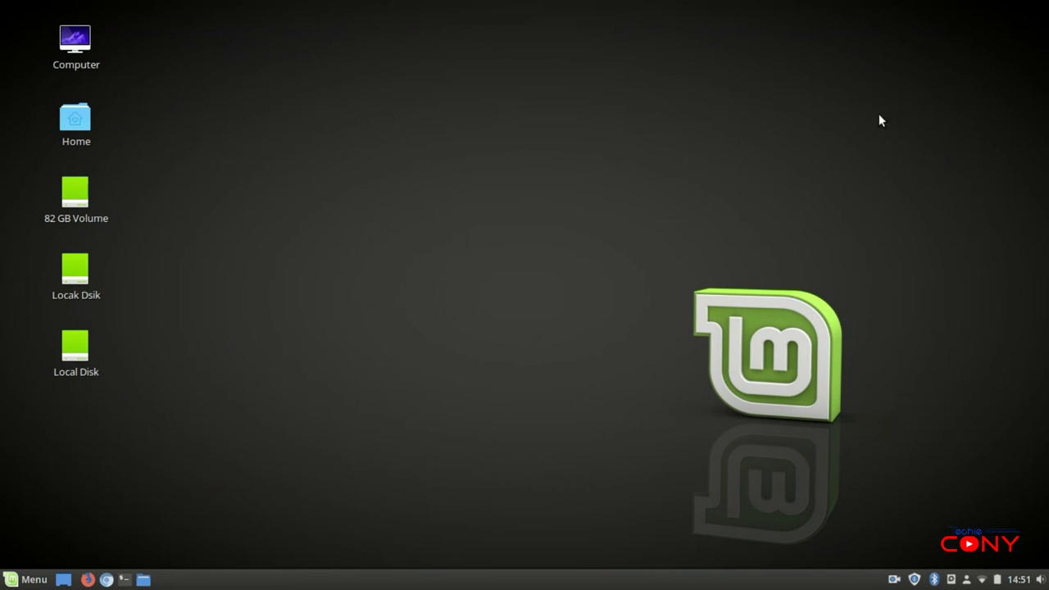
pyautogui.click(29, 580)
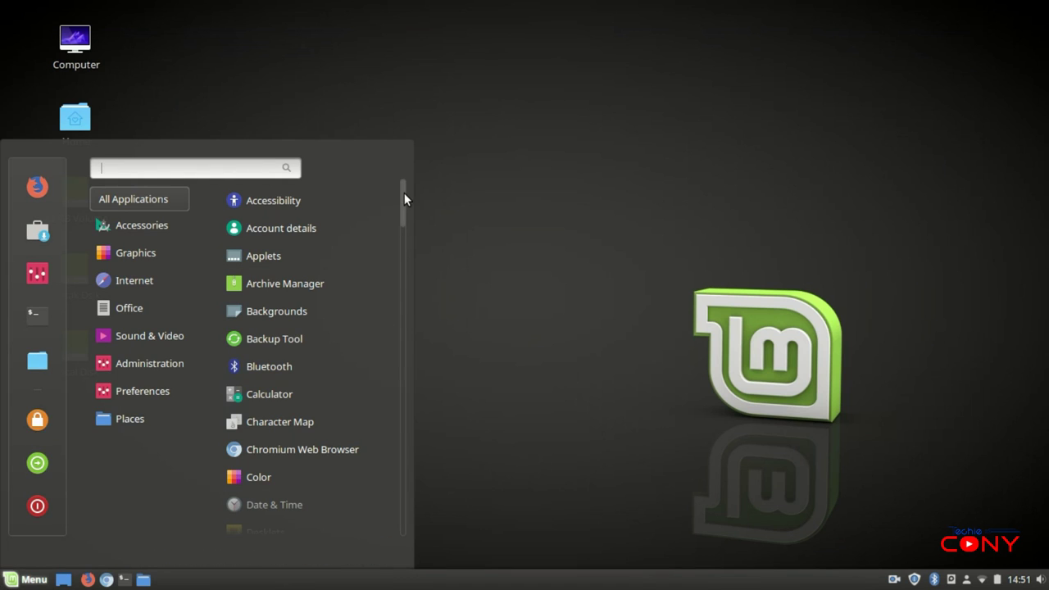
pyautogui.click(91, 581)
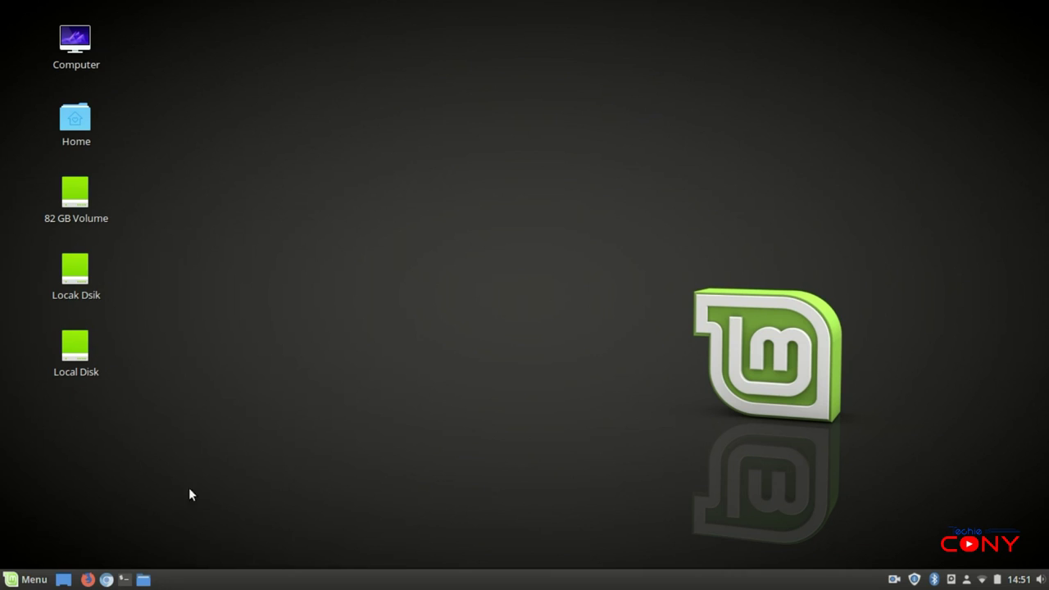
# Open the System Settings window from the application menu
pyautogui.click(23, 581)
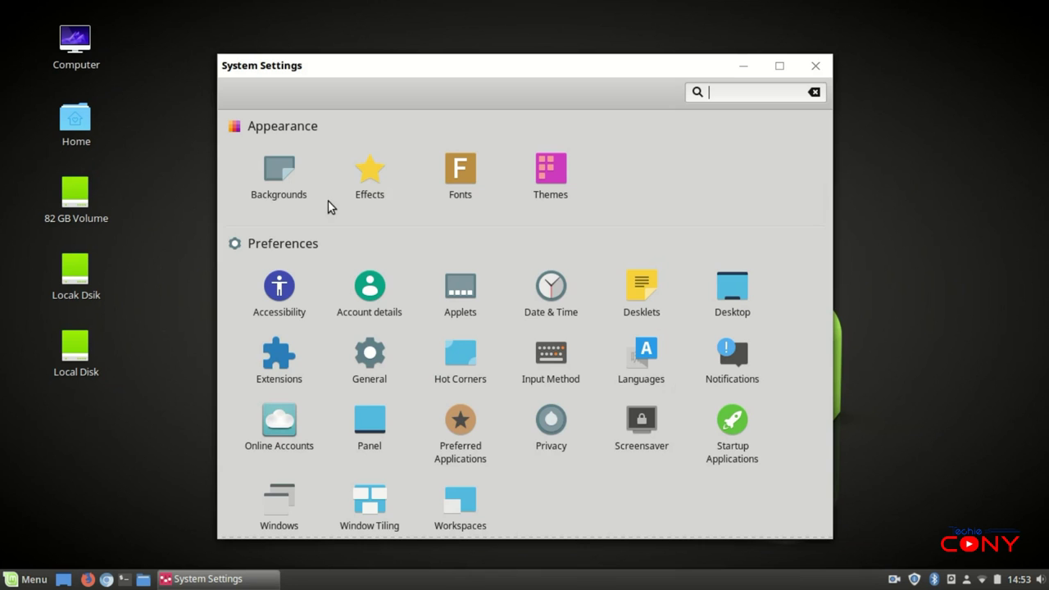
pyautogui.moveTo(553, 73); pyautogui.dragTo(534, 45)
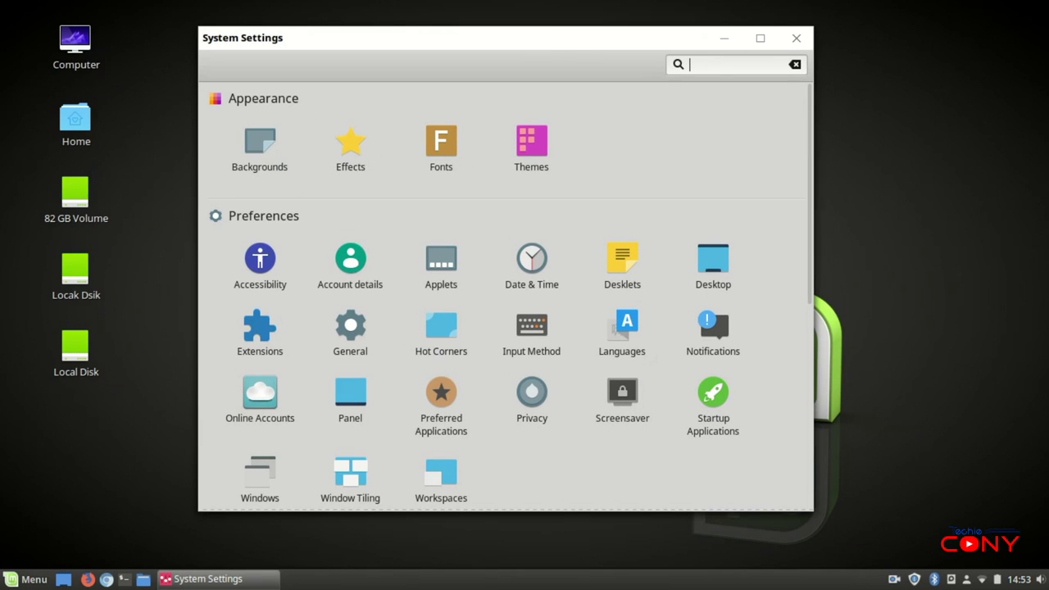
pyautogui.press('super')
pyautogui.write('se')
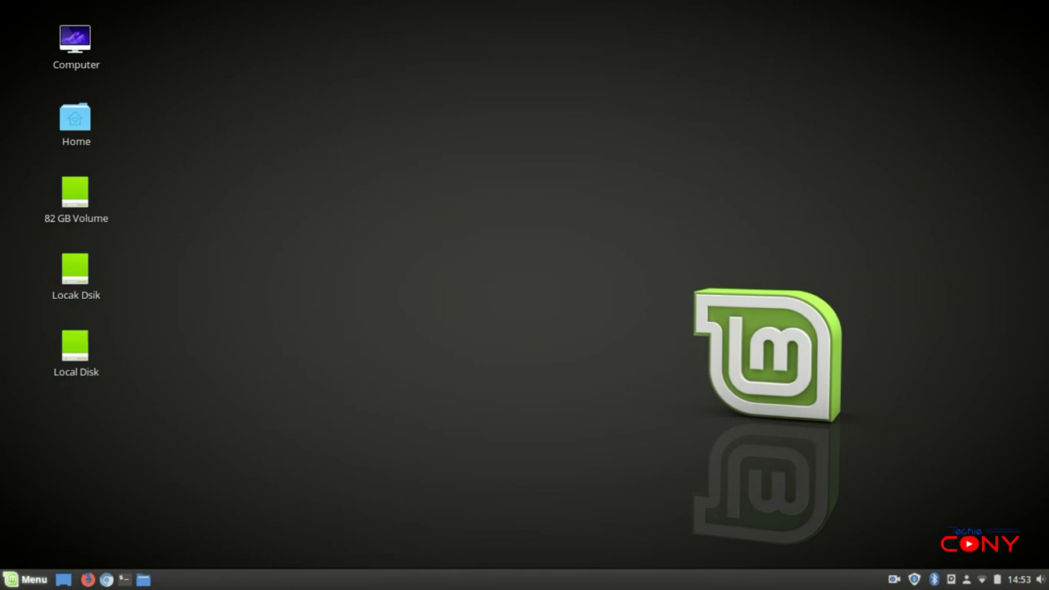
pyautogui.press('super')
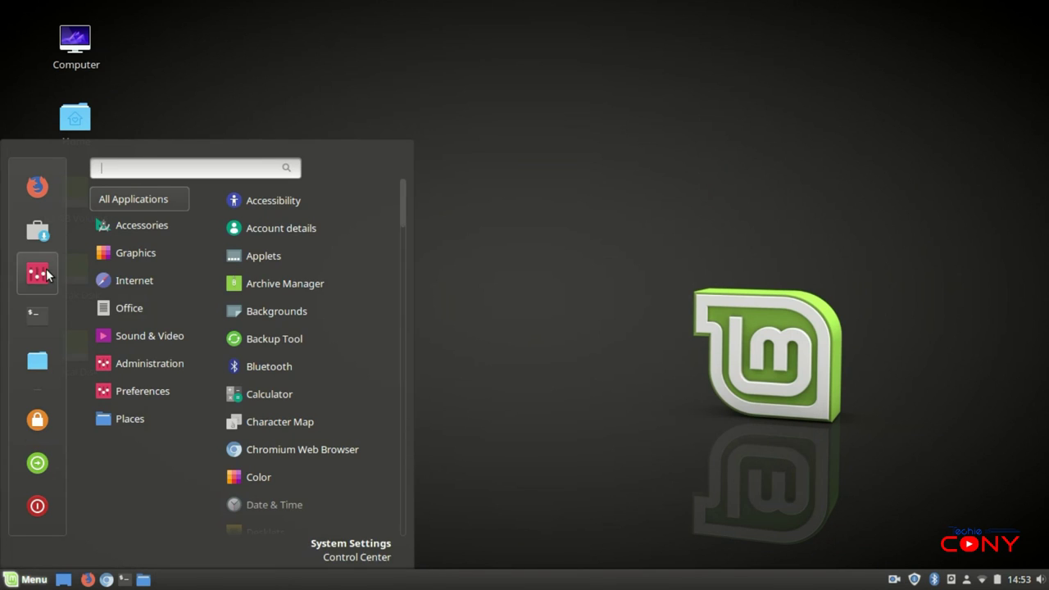
pyautogui.press('Escape')
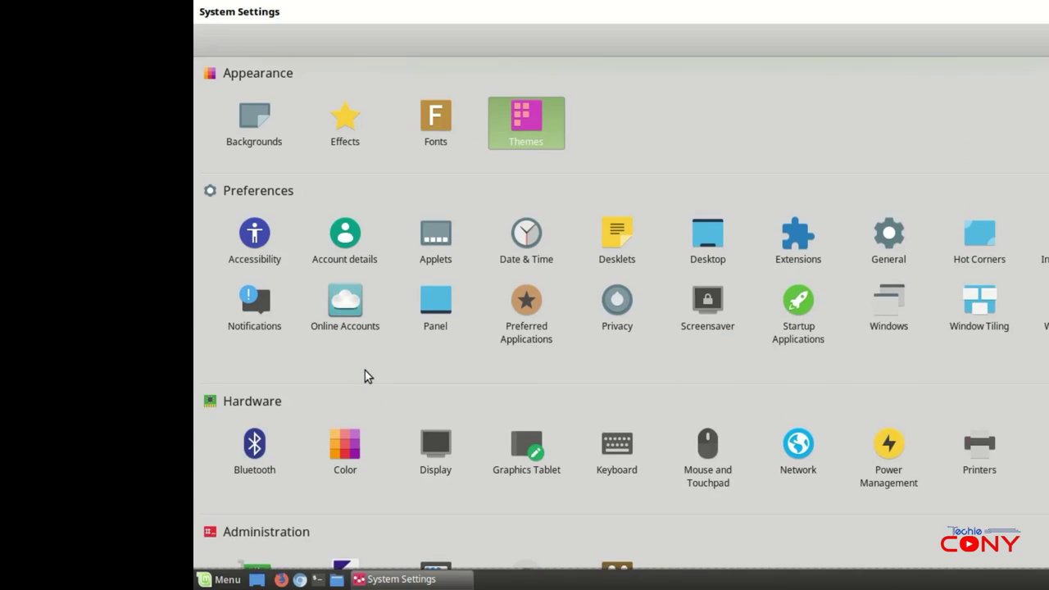
# View the Firewall configuration in the Administration section, authenticating with the account password, and close its window
pyautogui.scroll(-1, 365, 373)
pyautogui.click(345, 512)
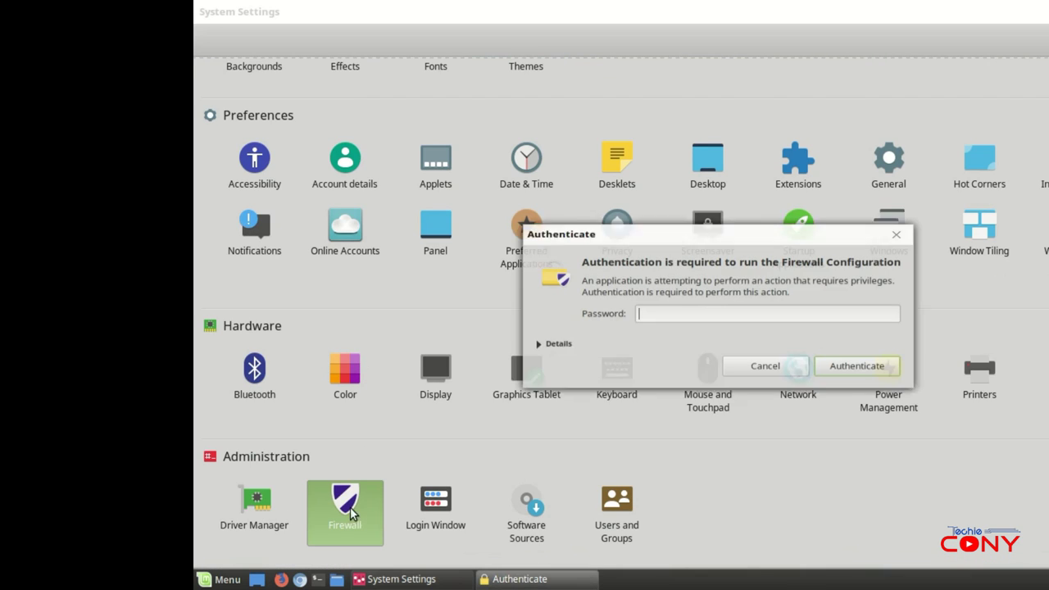
pyautogui.write('••')
pyautogui.press('Return')
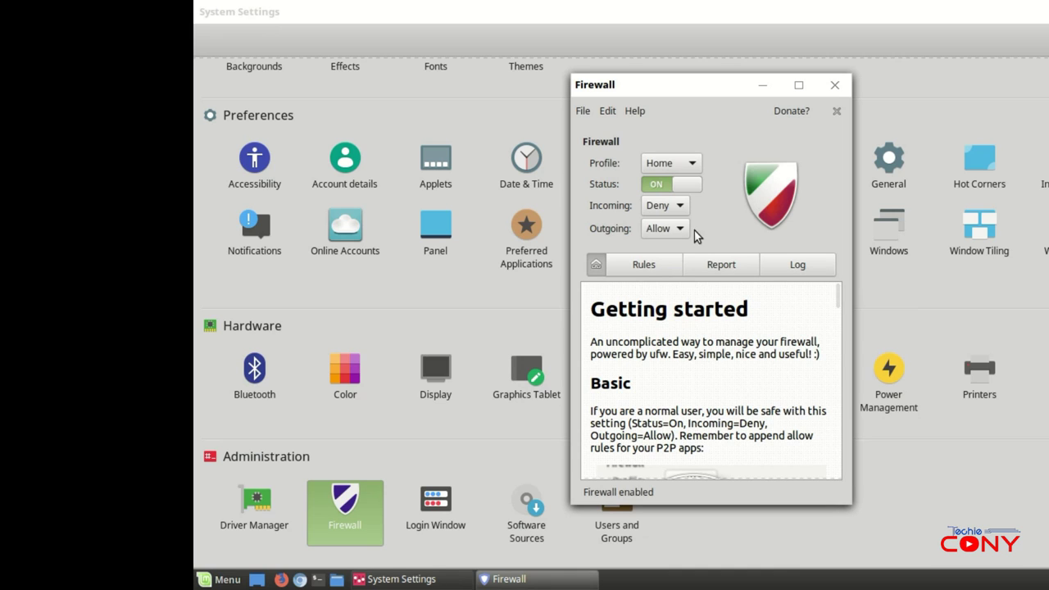
pyautogui.moveTo(650, 85); pyautogui.dragTo(563, 72)
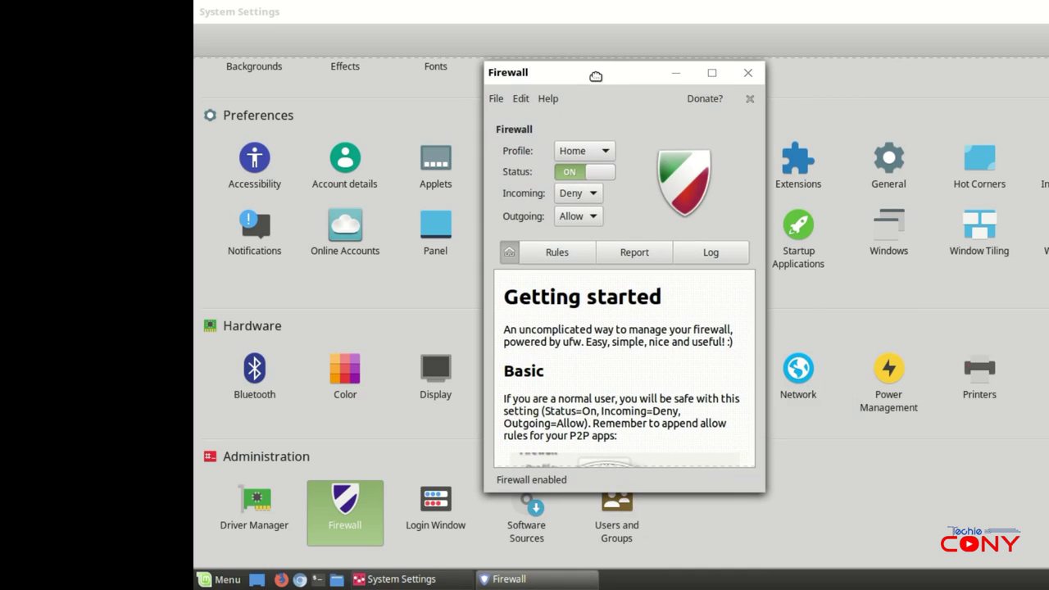
pyautogui.click(747, 73)
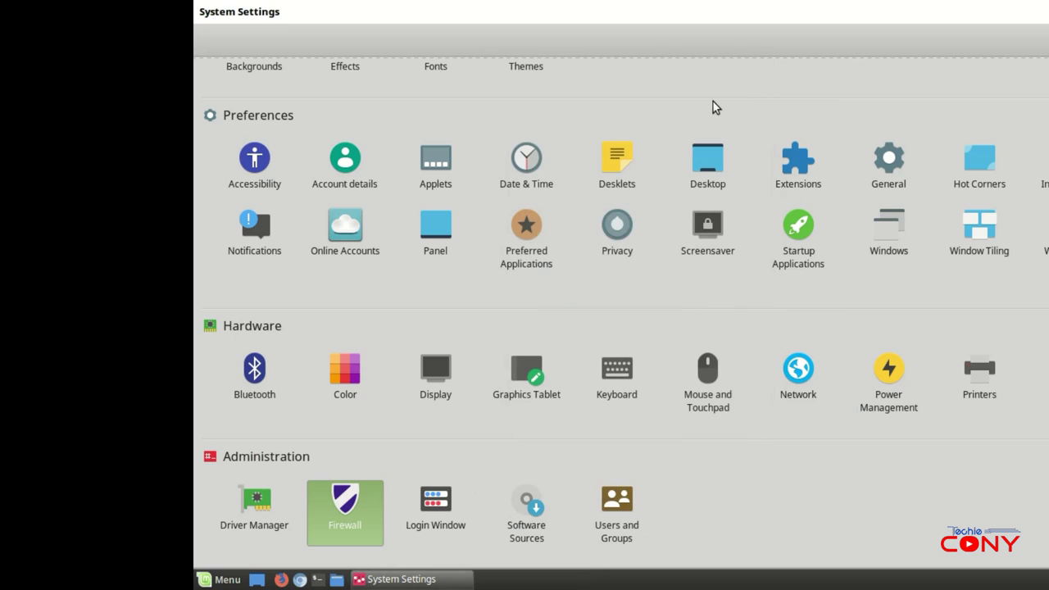
# In the Desktop settings, hide the mounted volumes and show the Trash icon on the desktop
pyautogui.scroll(2, 254, 439)
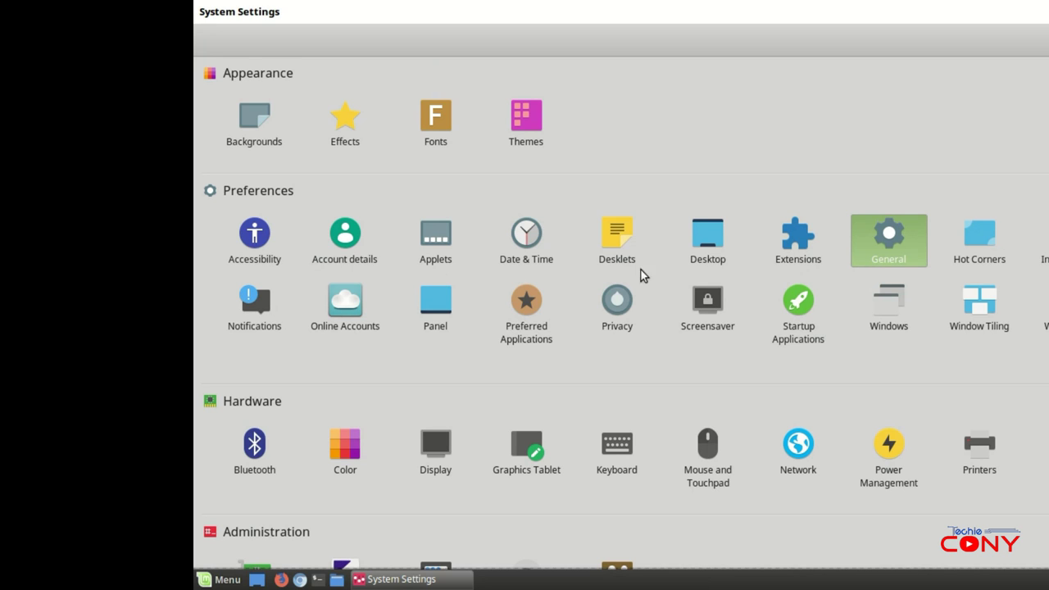
pyautogui.click(707, 254)
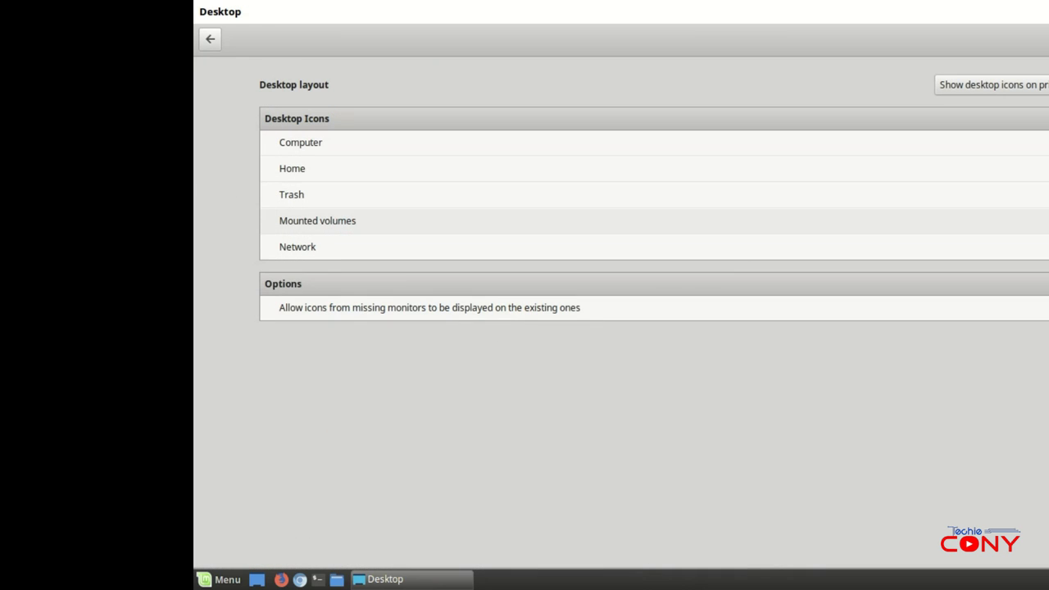
pyautogui.moveTo(727, 16); pyautogui.dragTo(867, 61)
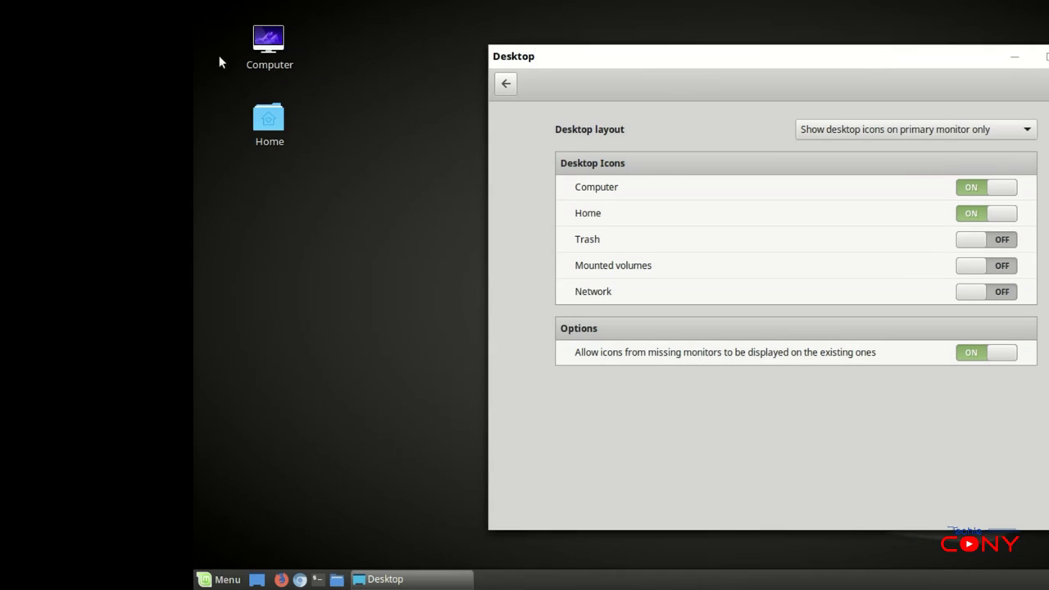
pyautogui.click(1011, 267)
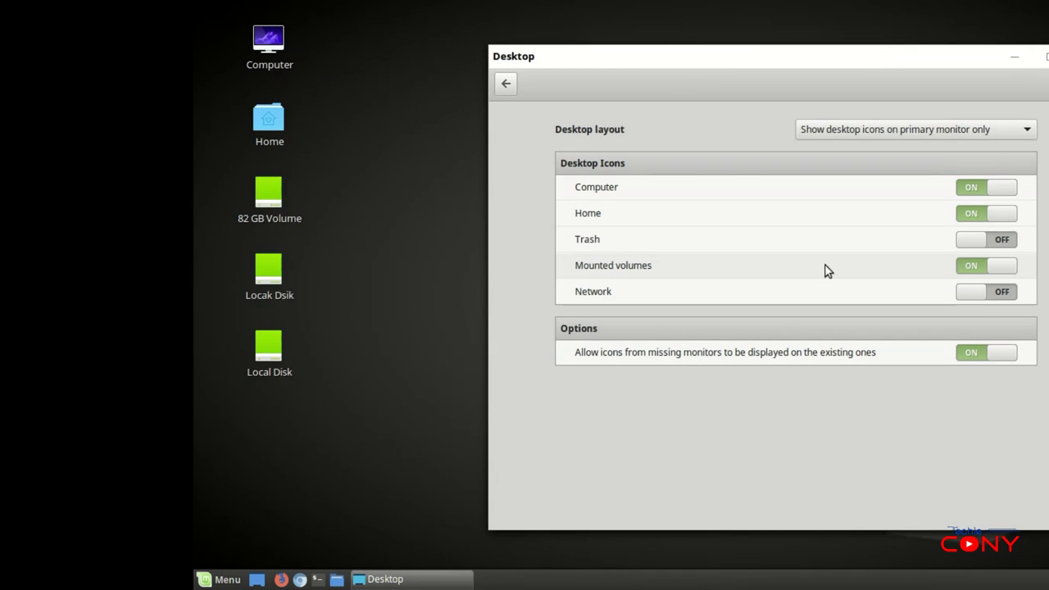
pyautogui.click(975, 266)
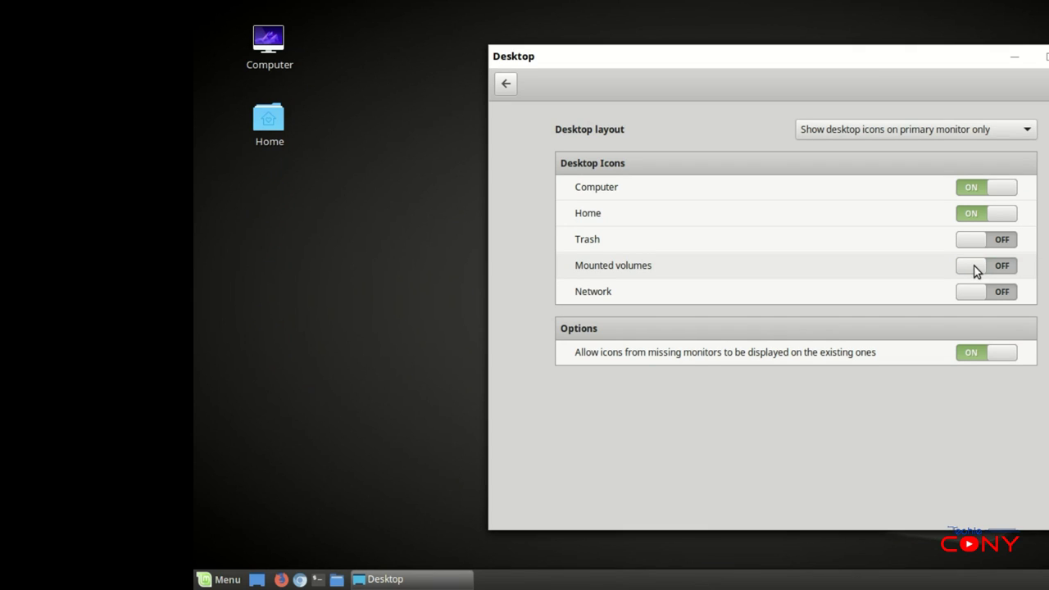
pyautogui.click(1005, 244)
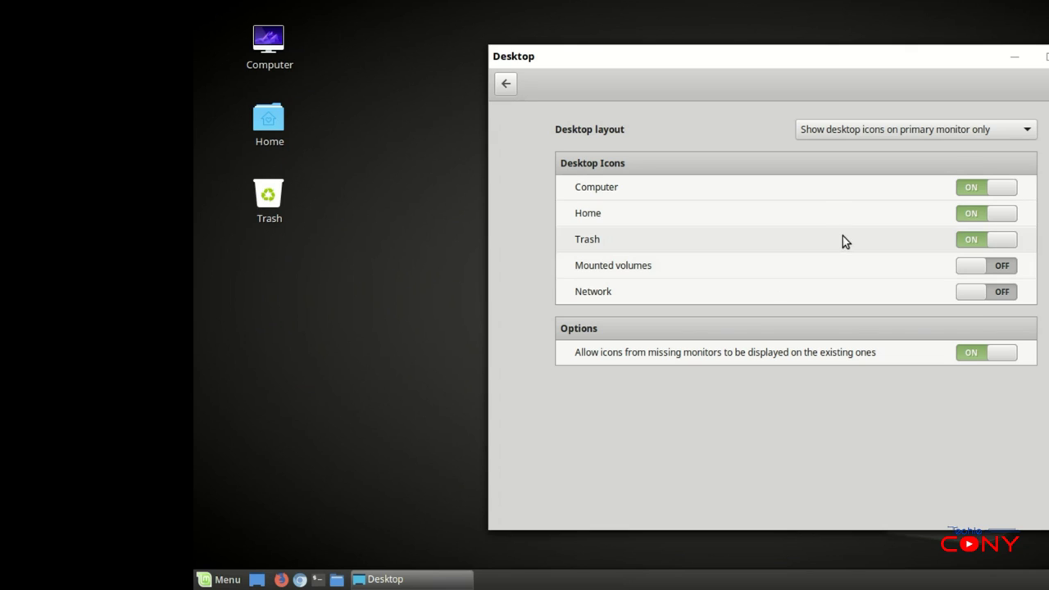
# Return from the Desktop settings to the settings overview, look over its remaining categories, and close System Settings
pyautogui.click(505, 84)
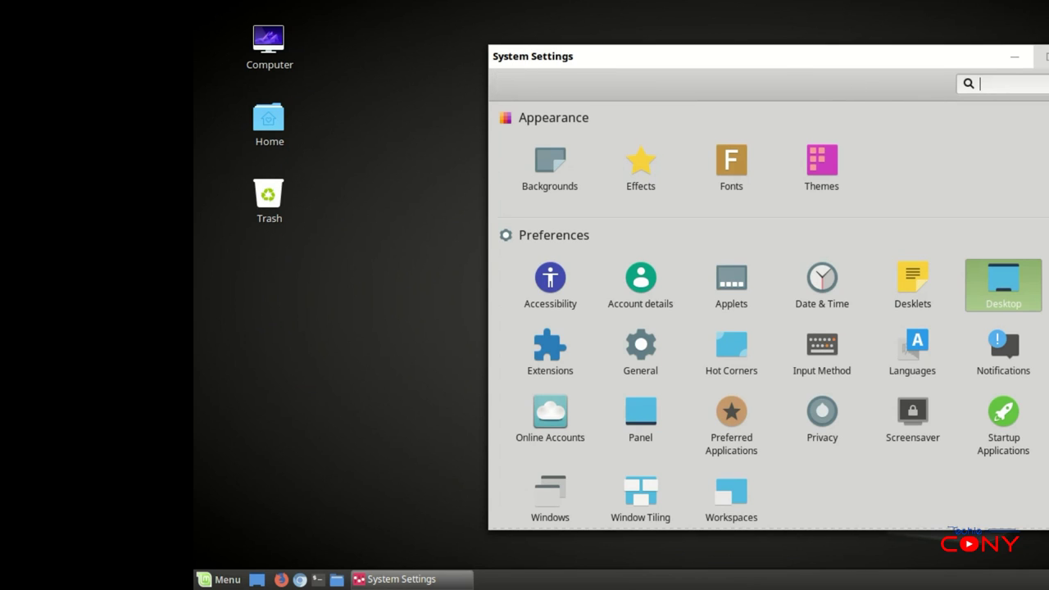
pyautogui.click(1044, 56)
pyautogui.scroll(-2, 663, 321)
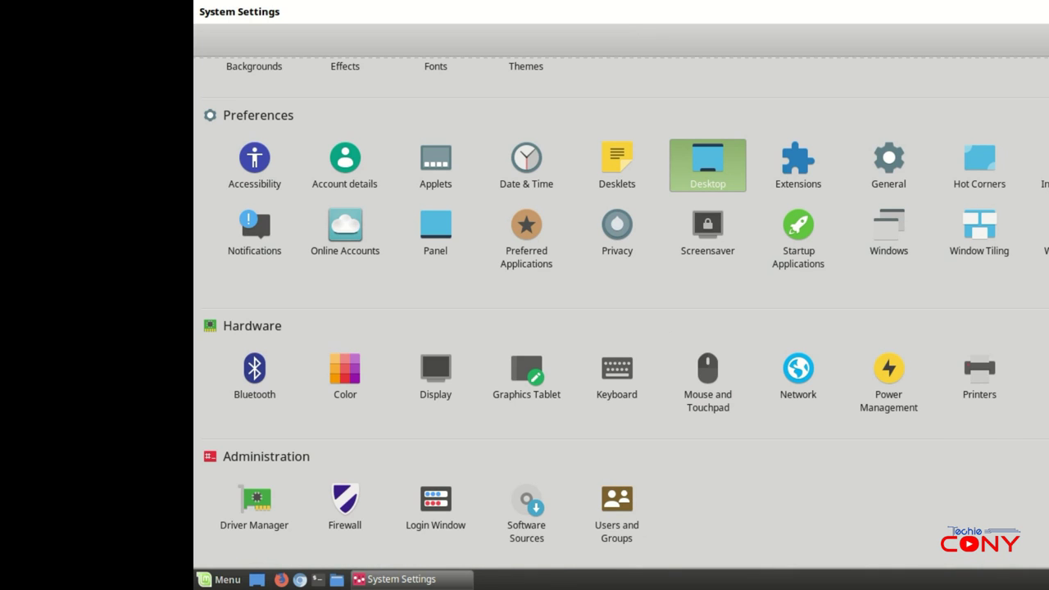
pyautogui.hotkey('alt', 'F4')
# Move the panel to the top edge of the screen and check how the application menu opens there
pyautogui.rightClick(698, 581)
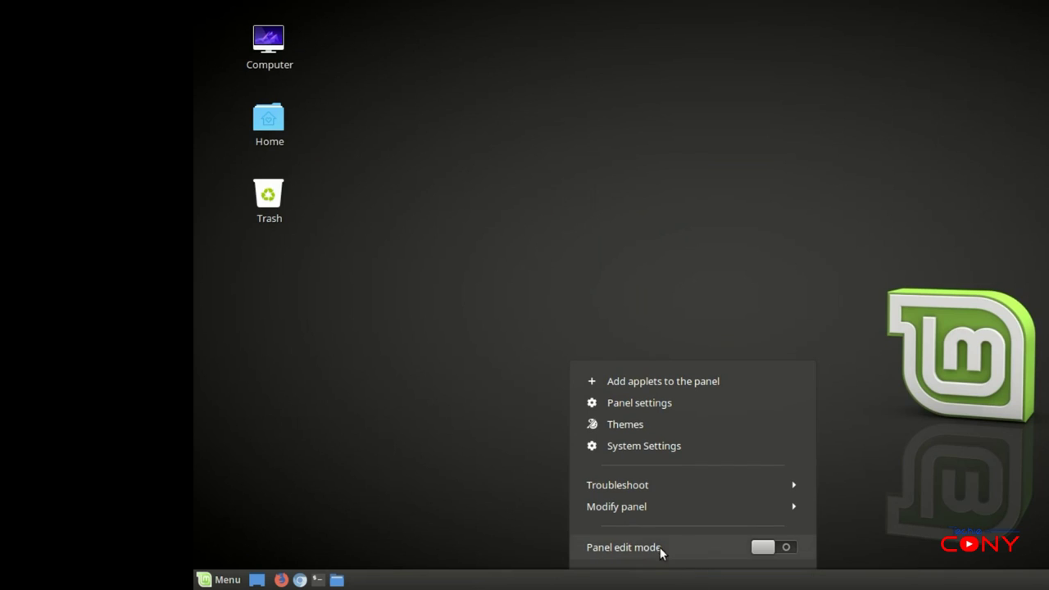
pyautogui.click(635, 508)
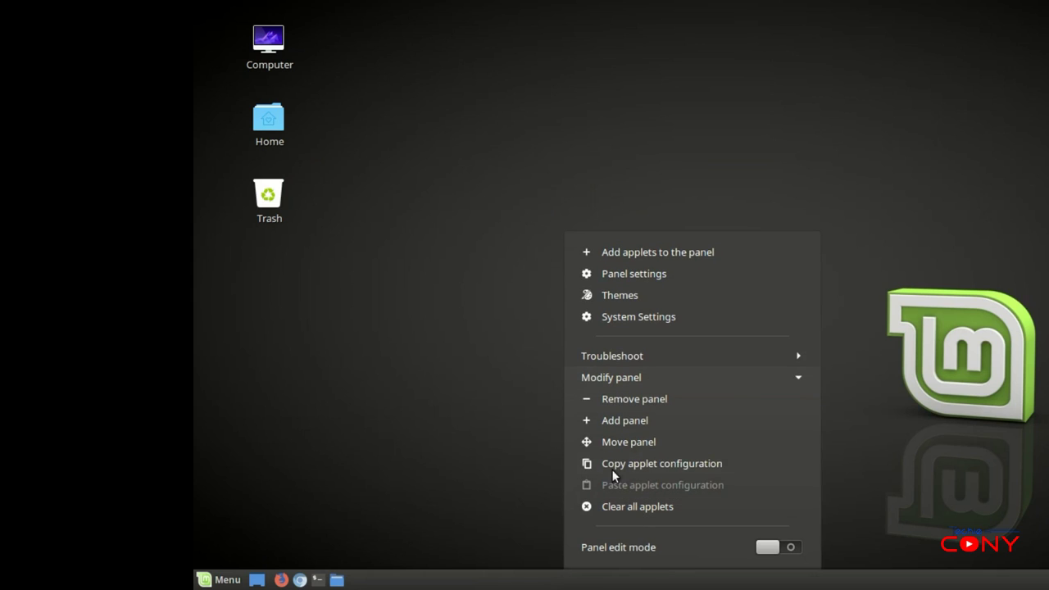
pyautogui.click(613, 440)
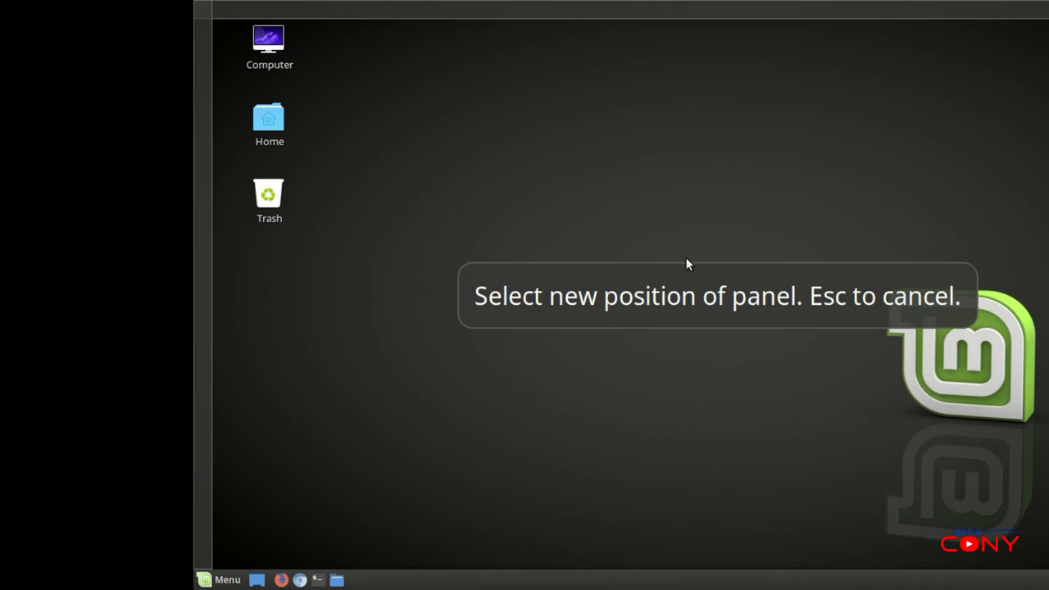
pyautogui.click(696, 10)
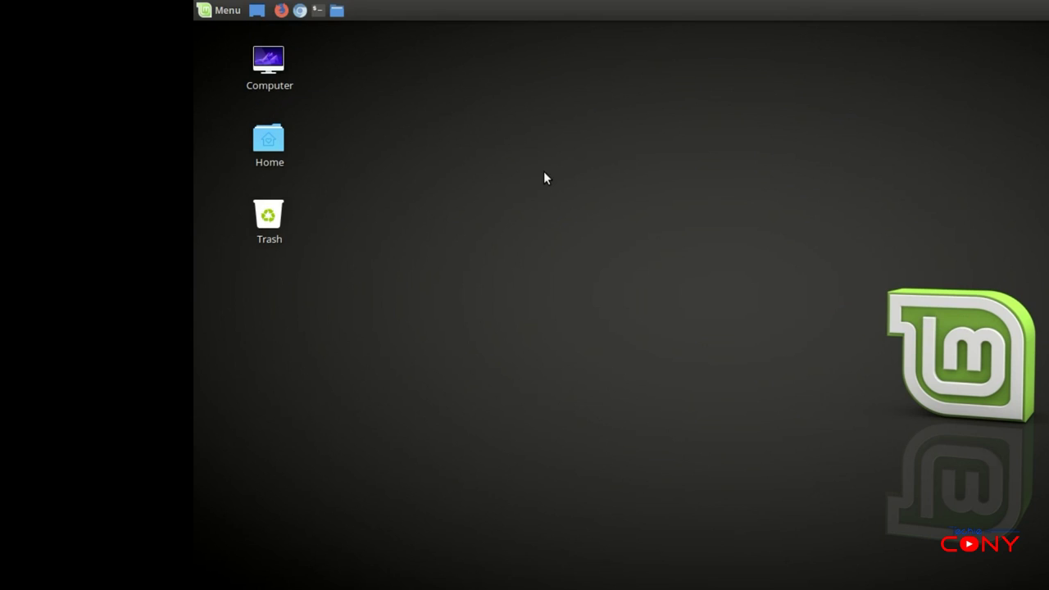
pyautogui.click(218, 12)
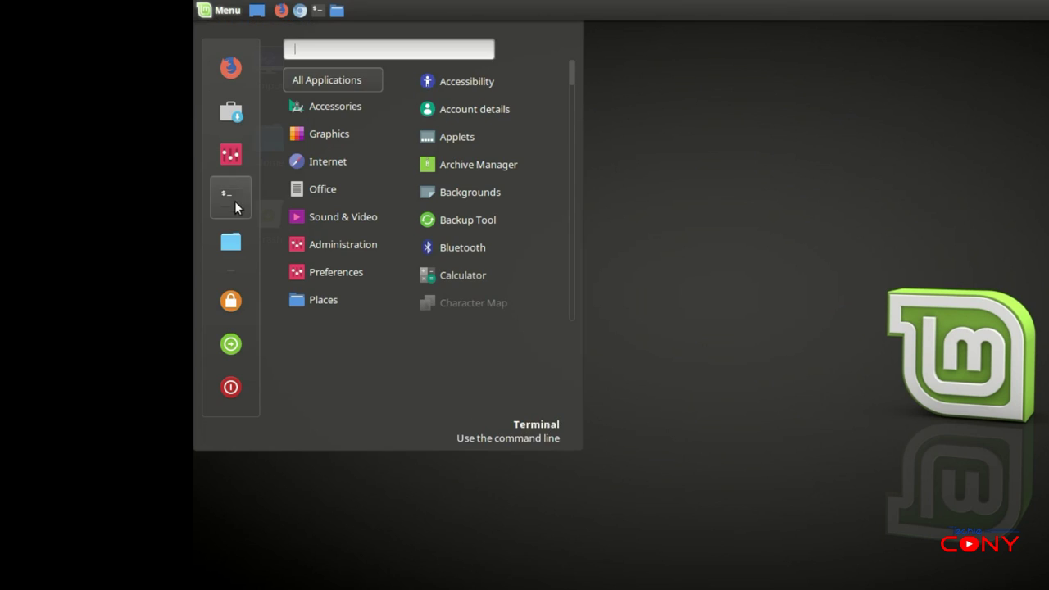
pyautogui.click(819, 129)
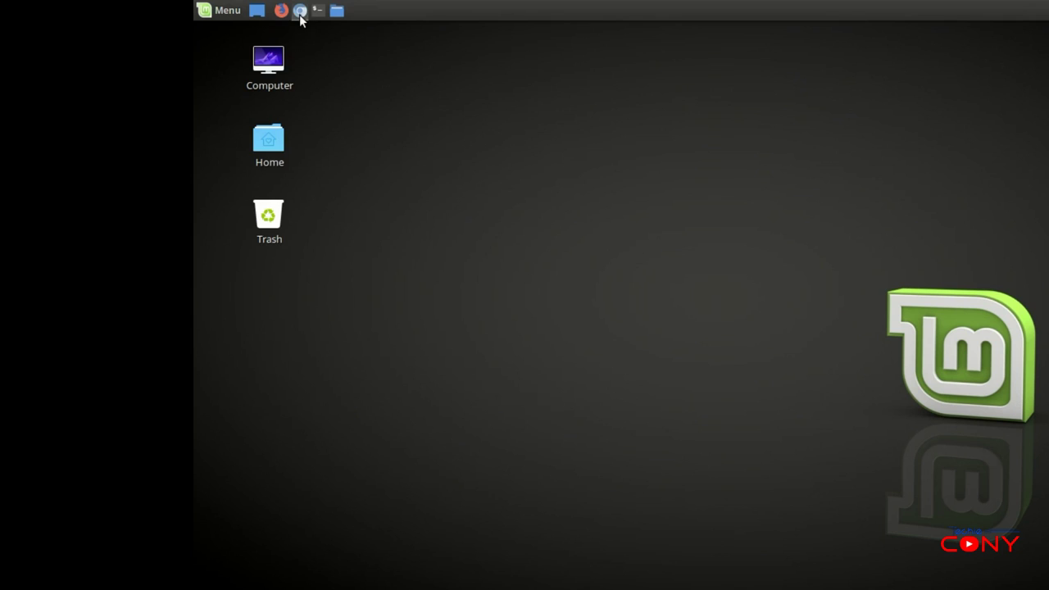
# Search for docky in Software Manager and open the Docky application page
pyautogui.click(203, 9)
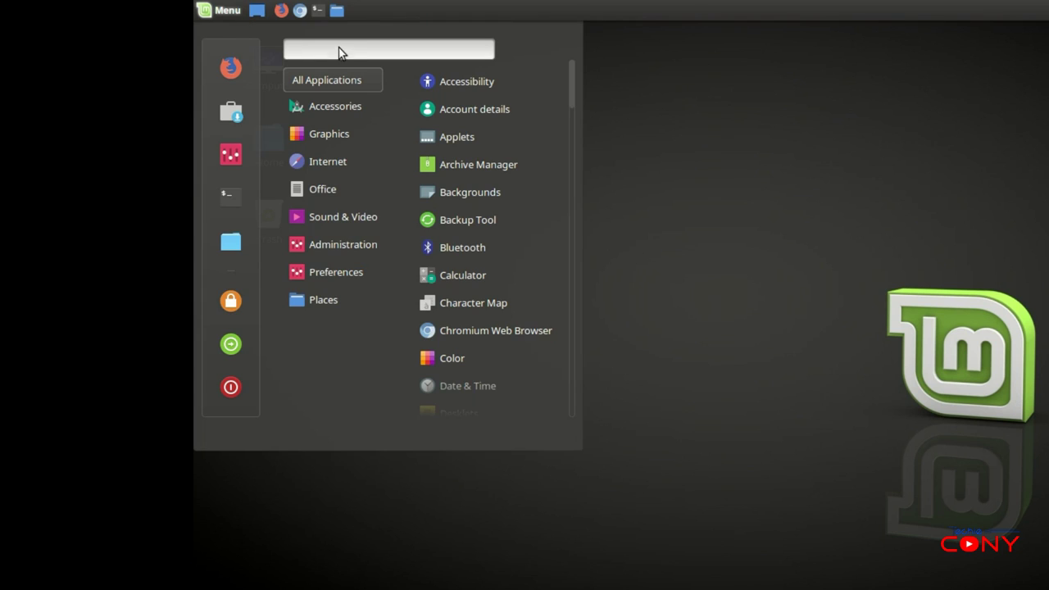
pyautogui.click(230, 123)
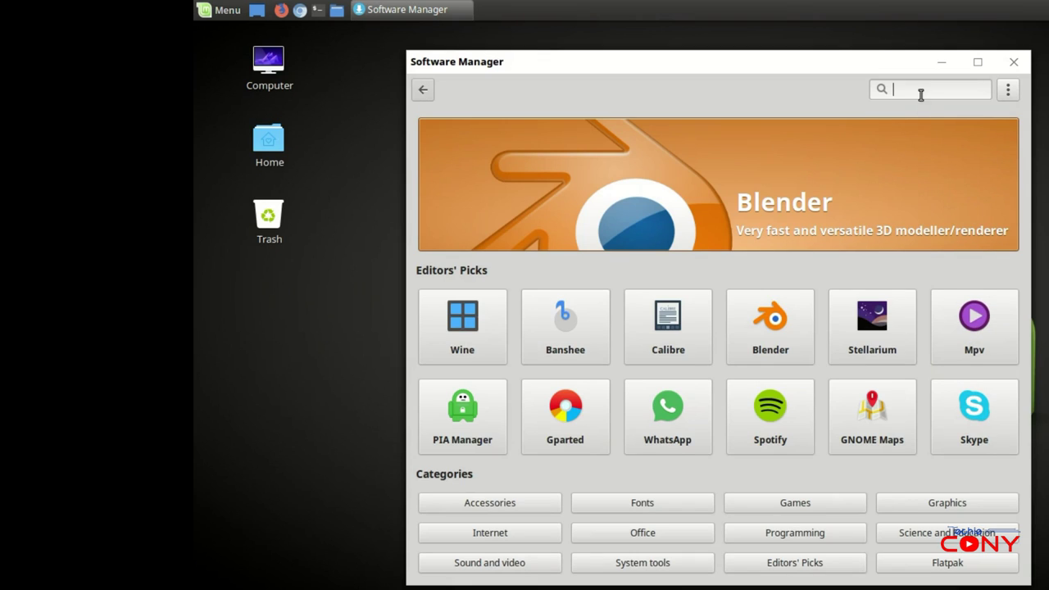
pyautogui.write('docky')
pyautogui.click(496, 134)
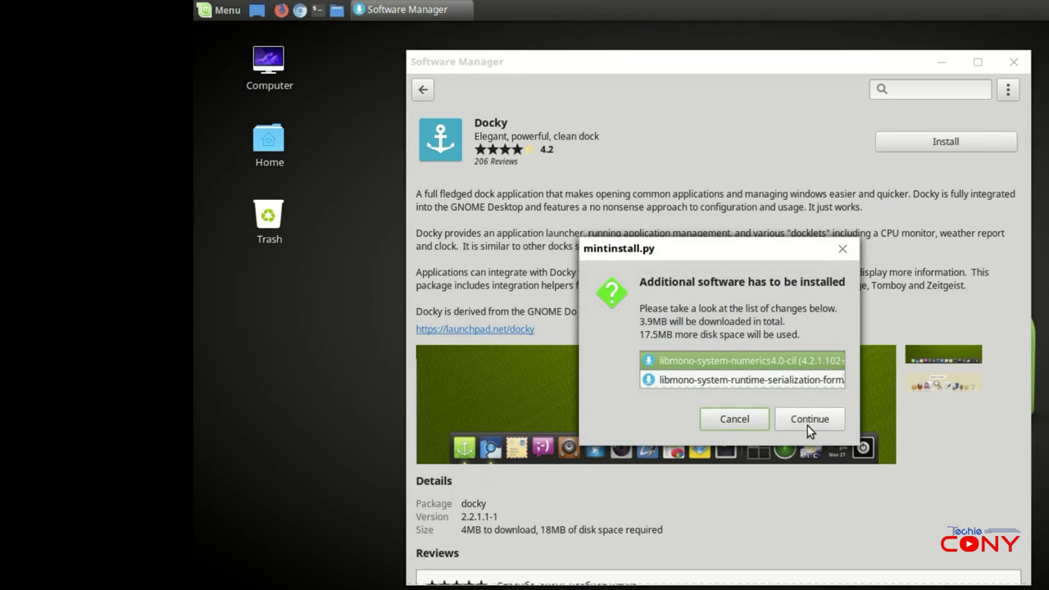
# Install Docky with its additional software, authenticating with the account password, then launch it and close Software Manager
pyautogui.click(807, 419)
pyautogui.write('*****')
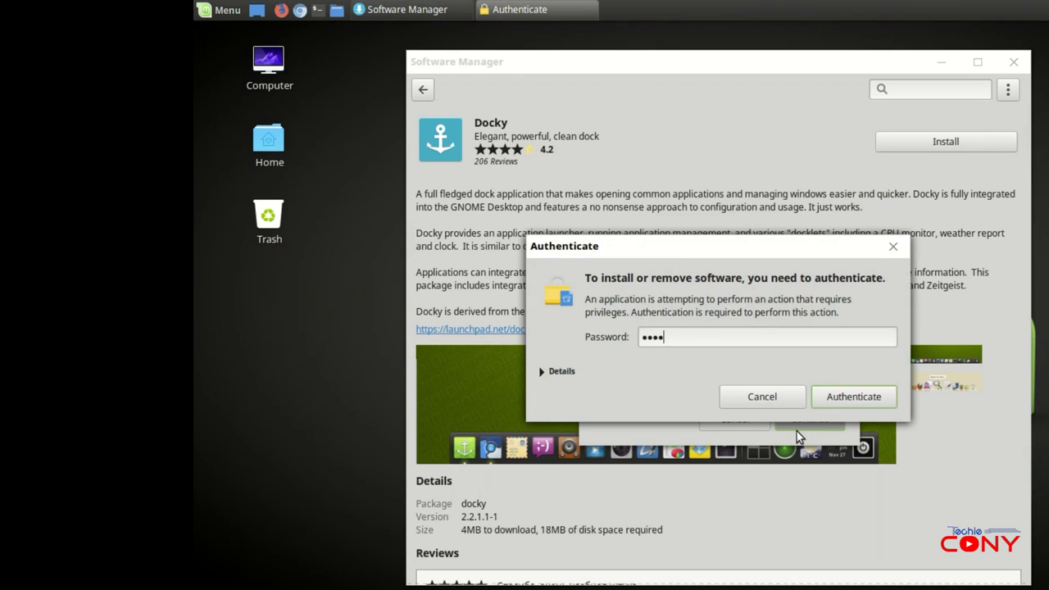
pyautogui.press('Return')
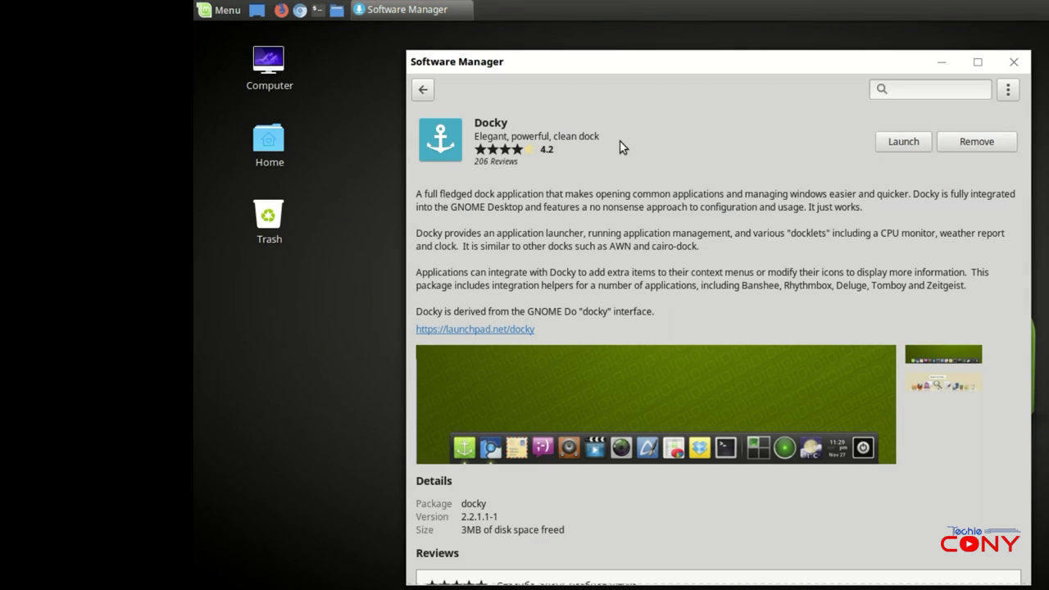
pyautogui.click(904, 141)
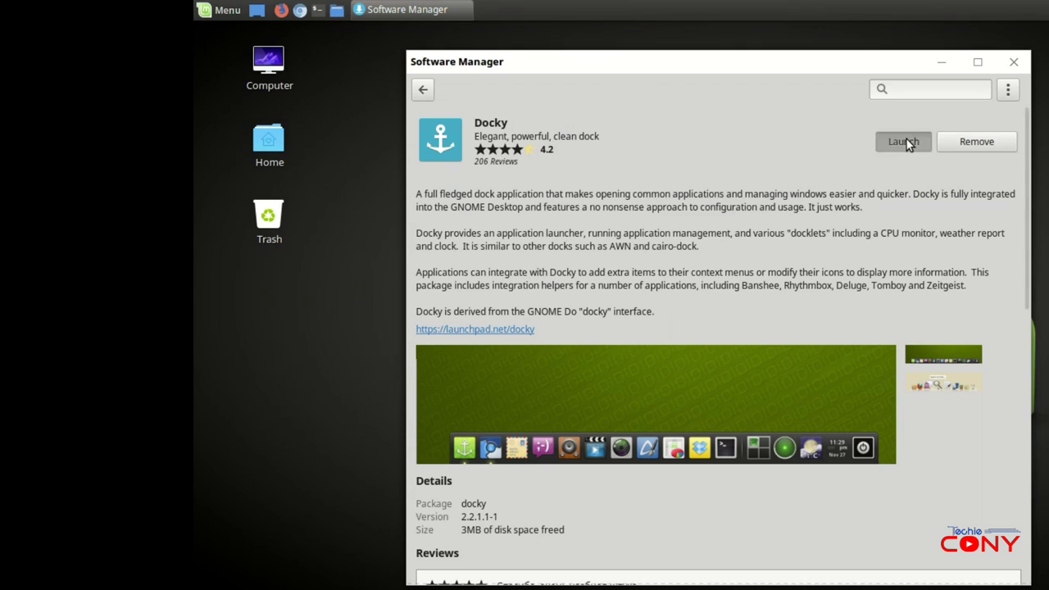
pyautogui.click(1014, 61)
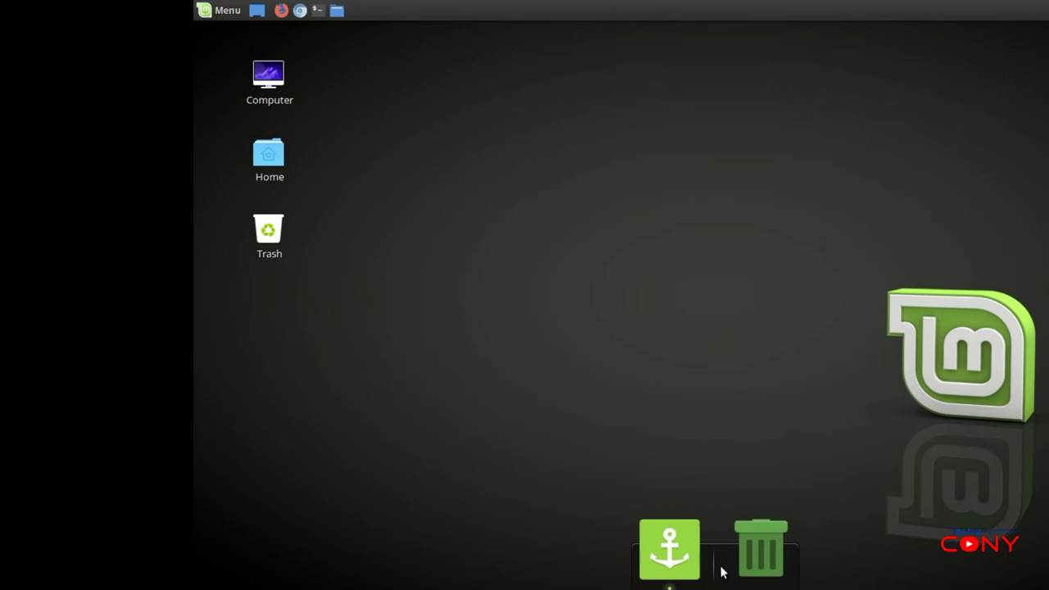
# Open Firefox, pin it to the Docky dock, and relaunch the browser from its pinned dock icon
pyautogui.click(282, 11)
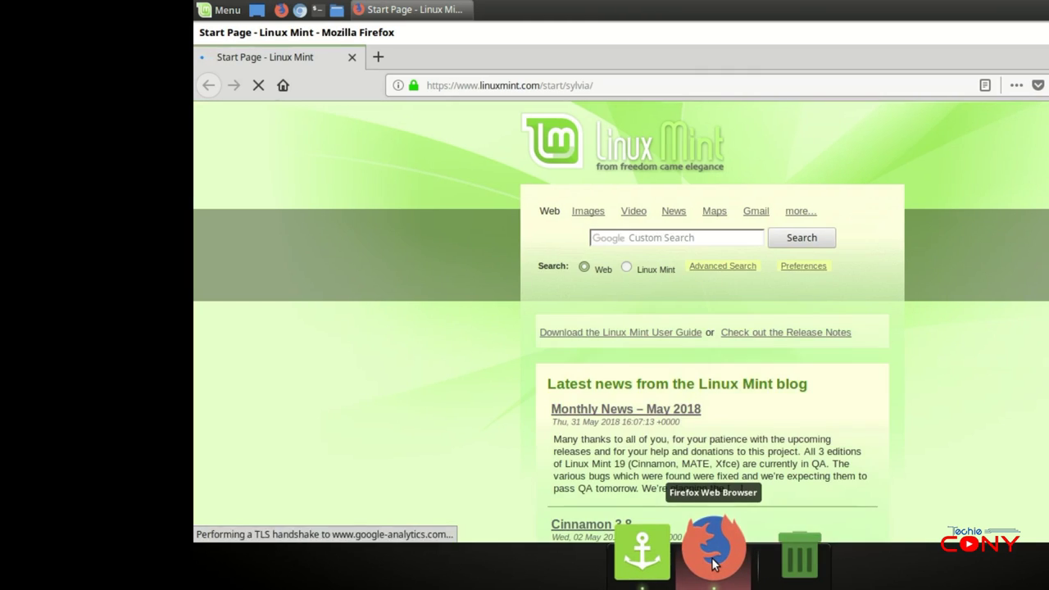
pyautogui.rightClick(713, 557)
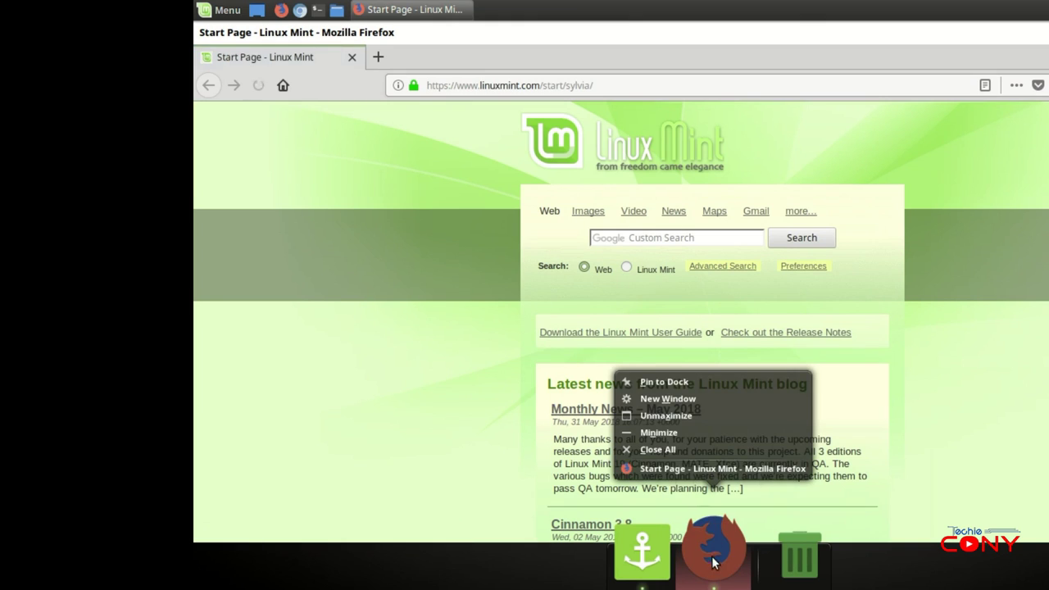
pyautogui.click(663, 382)
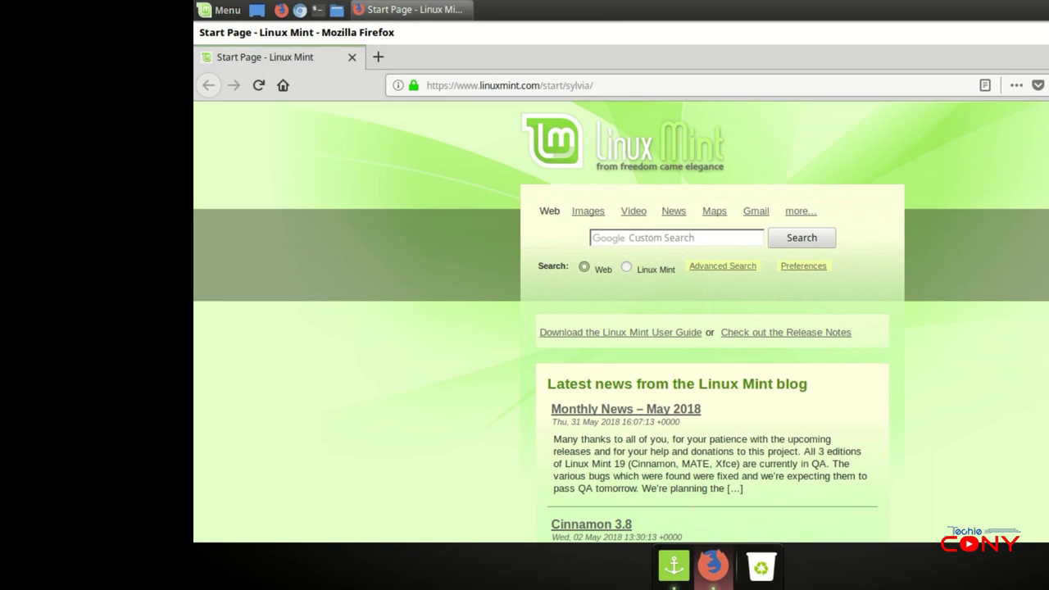
pyautogui.hotkey('ctrl', 'q')
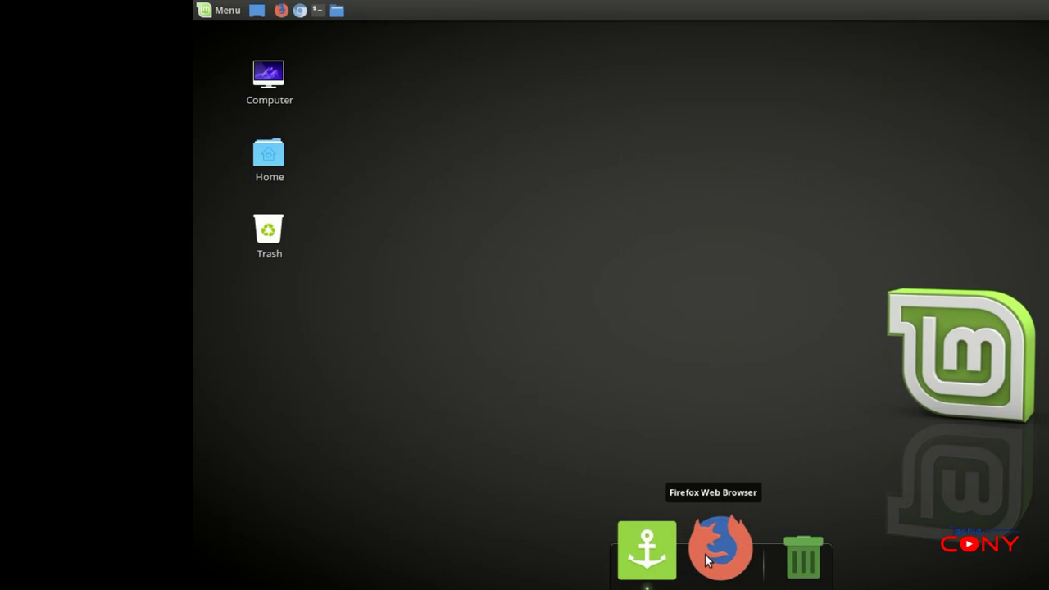
pyautogui.click(718, 558)
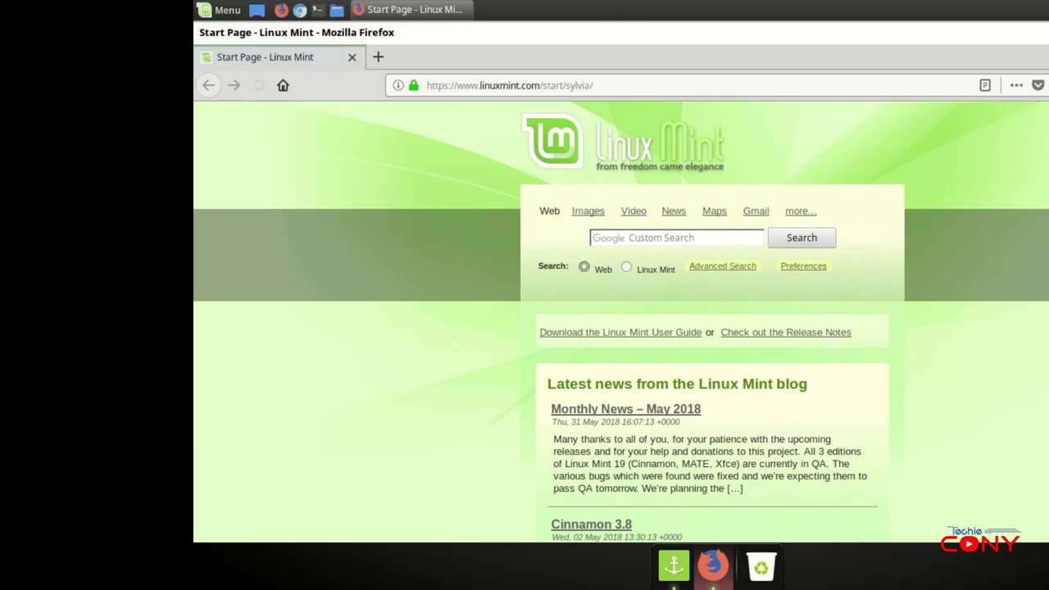
# Close Firefox, pin the Chromium web browser to the Docky dock, and close Chromium
pyautogui.hotkey('alt', 'F4')
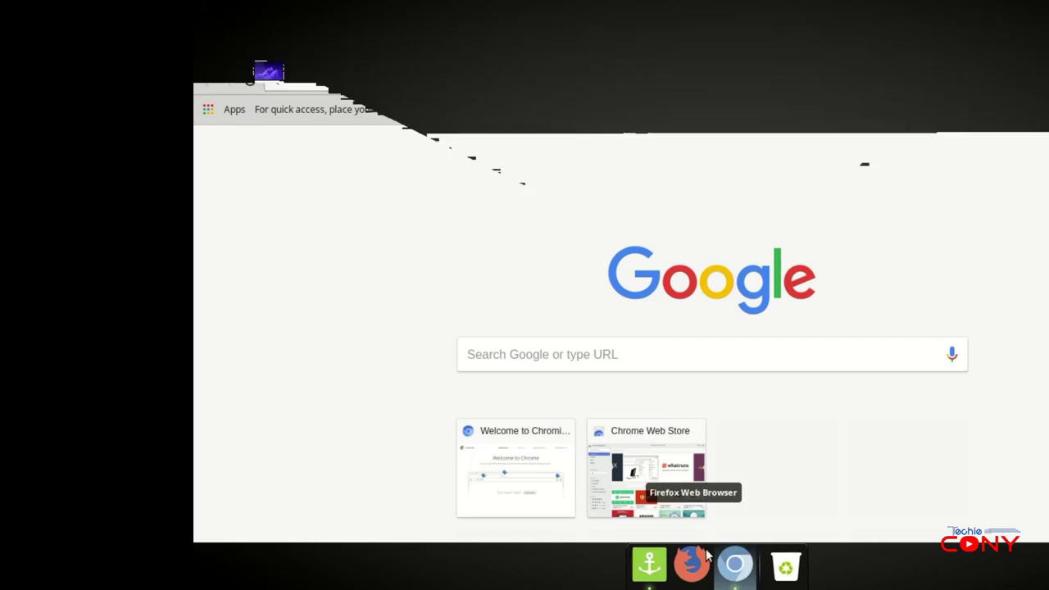
pyautogui.rightClick(734, 563)
pyautogui.click(723, 382)
pyautogui.hotkey('alt', 'F4')
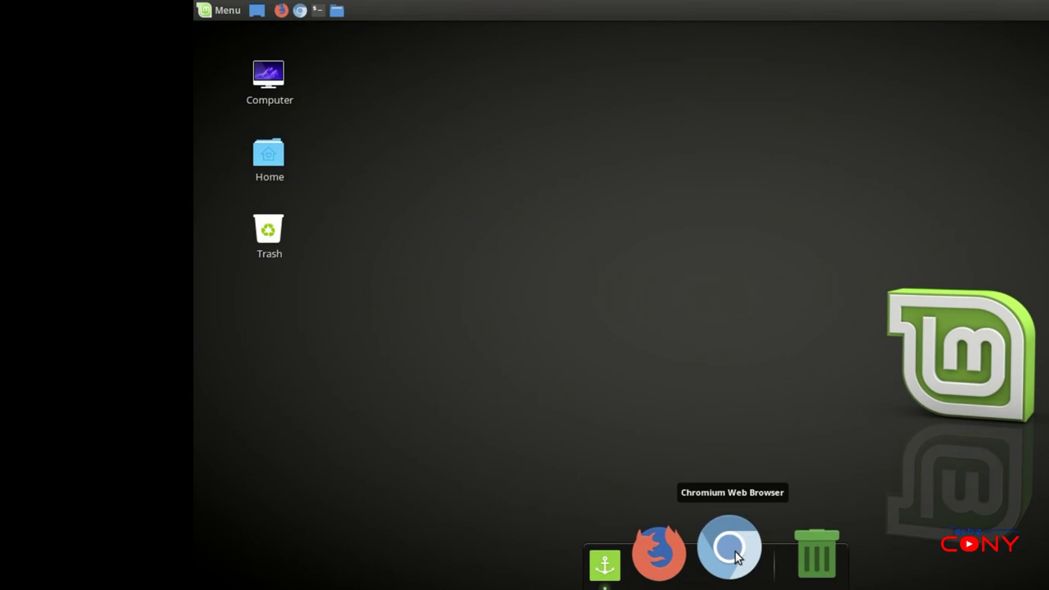
# Open the Home folder from the desktop, pin Files to the Docky dock, and close the folder window
pyautogui.doubleClick(273, 164)
pyautogui.rightClick(746, 554)
pyautogui.click(713, 381)
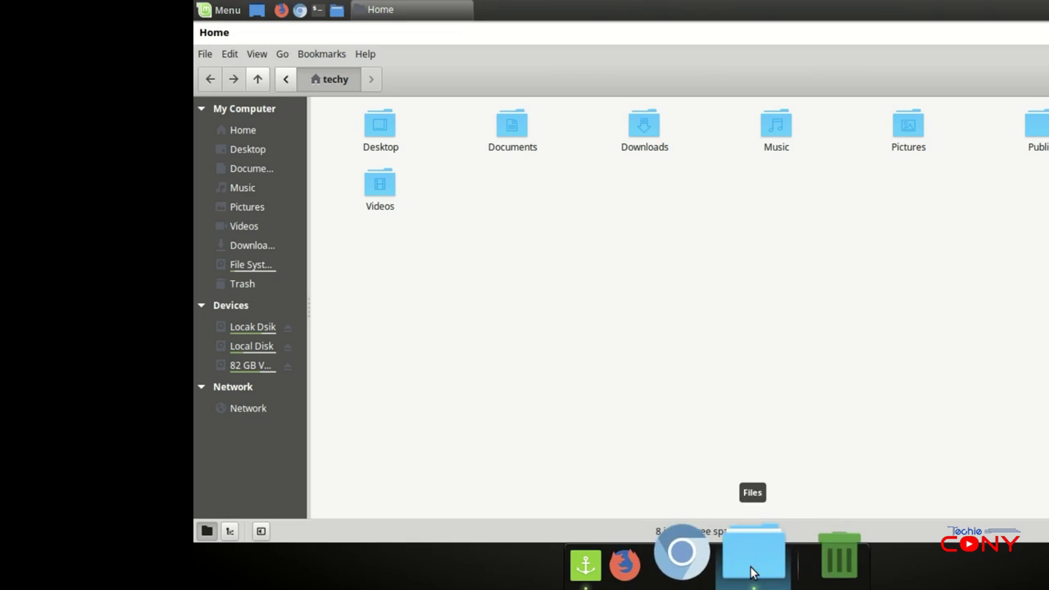
pyautogui.hotkey('alt', 'F4')
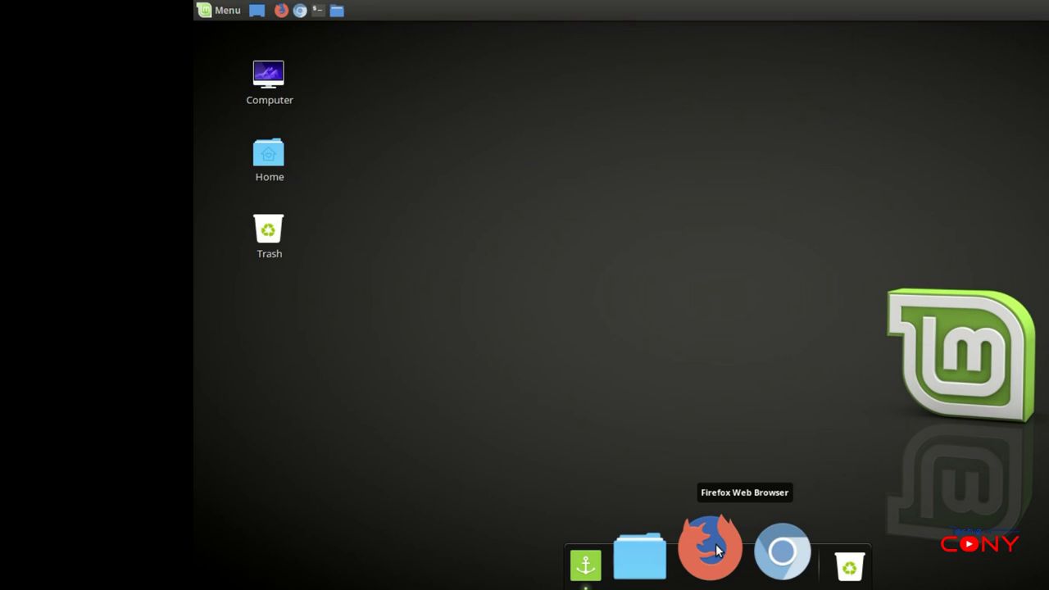
# Remove Firefox from the Docky dock, relaunch it from the panel launcher, and pin it to the dock again
pyautogui.moveTo(716, 551); pyautogui.dragTo(711, 453)
pyautogui.click(279, 11)
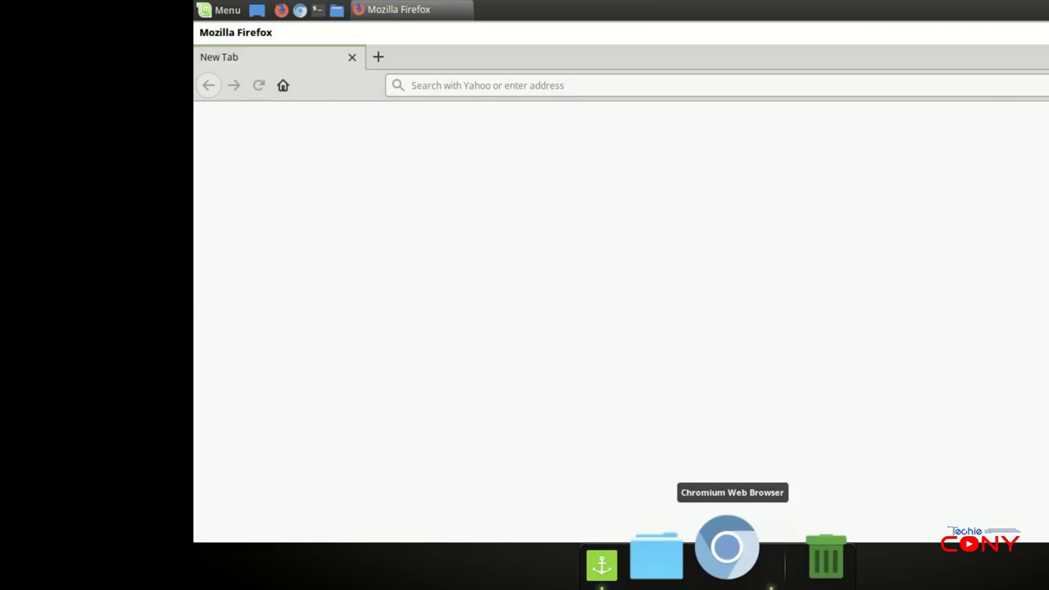
pyautogui.rightClick(731, 554)
pyautogui.click(705, 377)
# Test the pinned Files icon by opening and restoring the Home window from the dock, and close the window
pyautogui.click(684, 550)
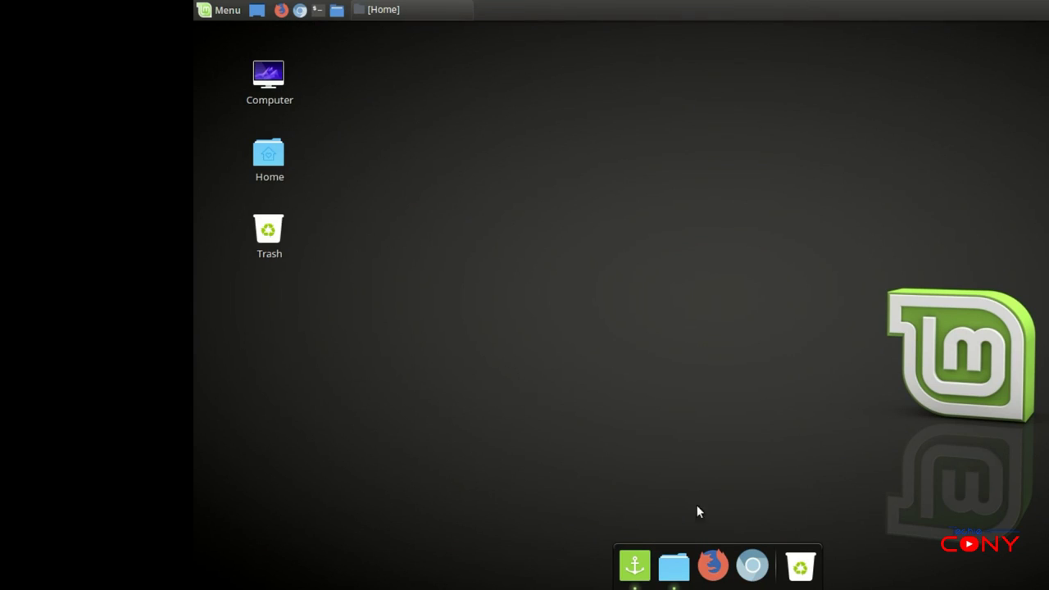
pyautogui.click(671, 534)
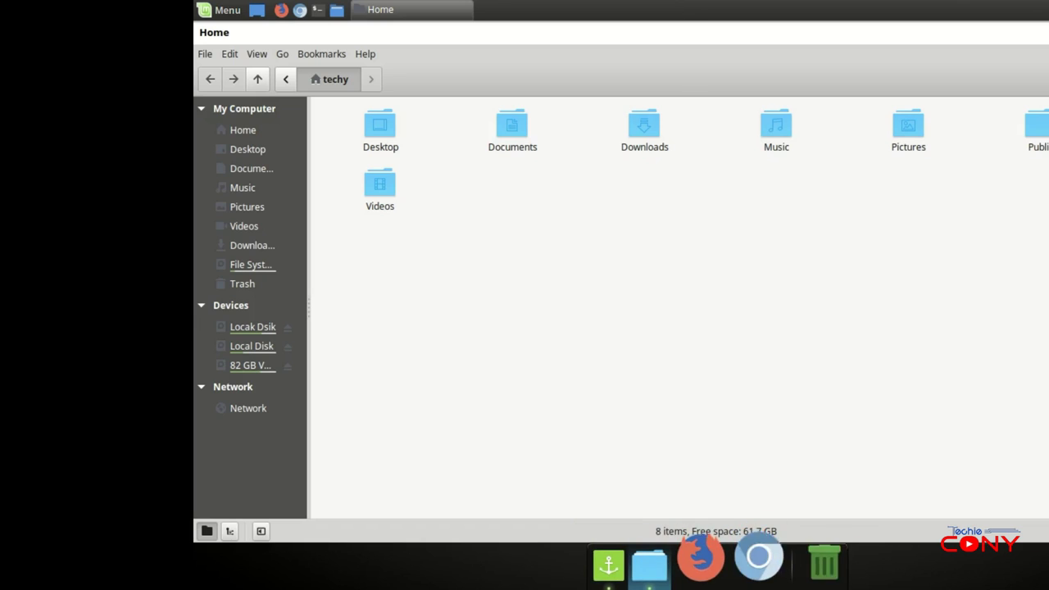
pyautogui.hotkey('alt', 'F4')
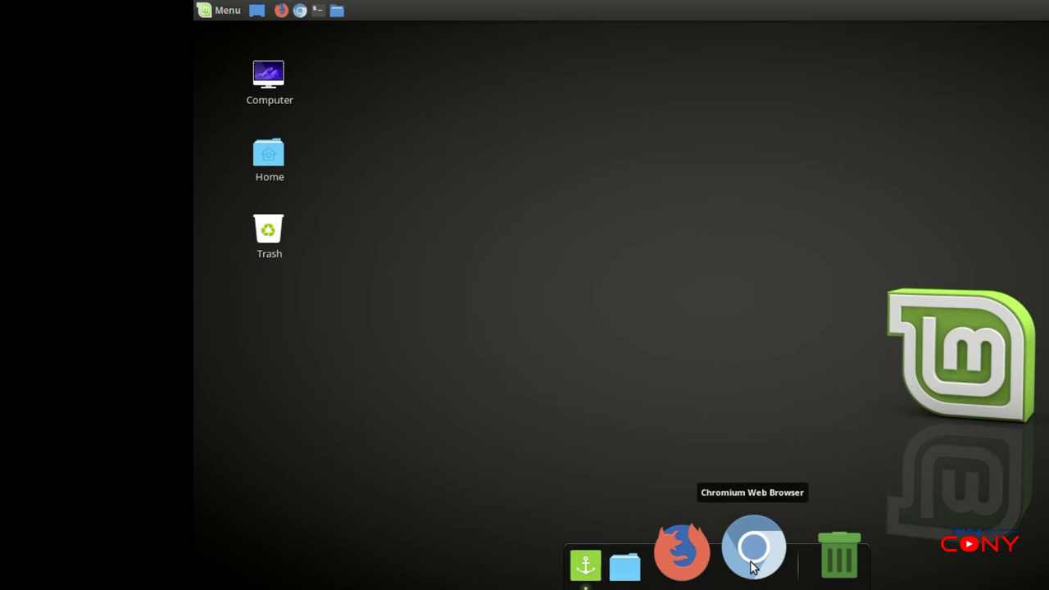
# Look through the application menu's categories, including Graphics and Places, and close the menu
pyautogui.click(220, 8)
pyautogui.moveTo(306, 163)
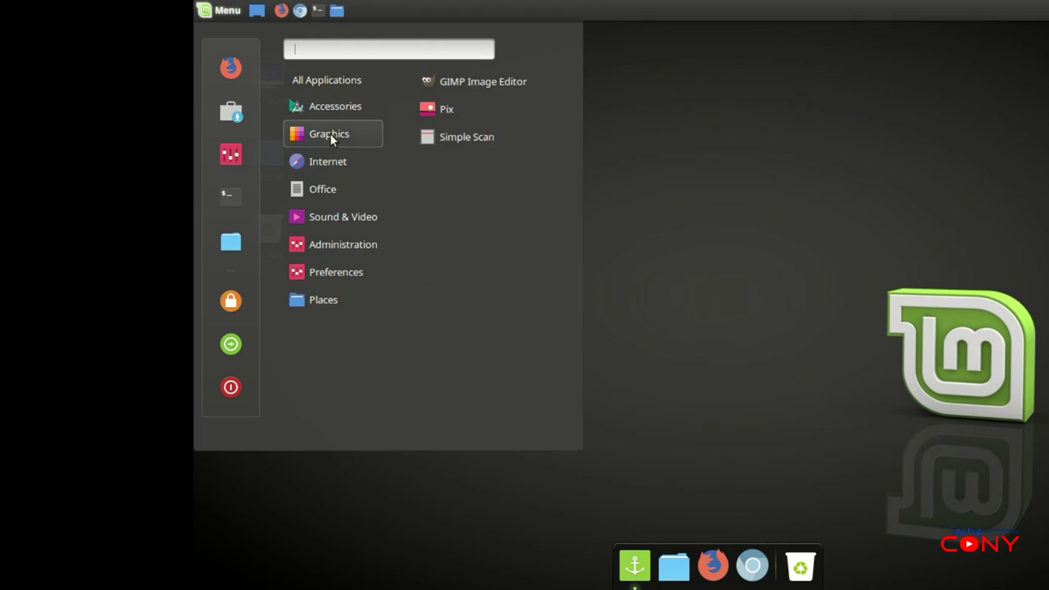
pyautogui.moveTo(328, 309)
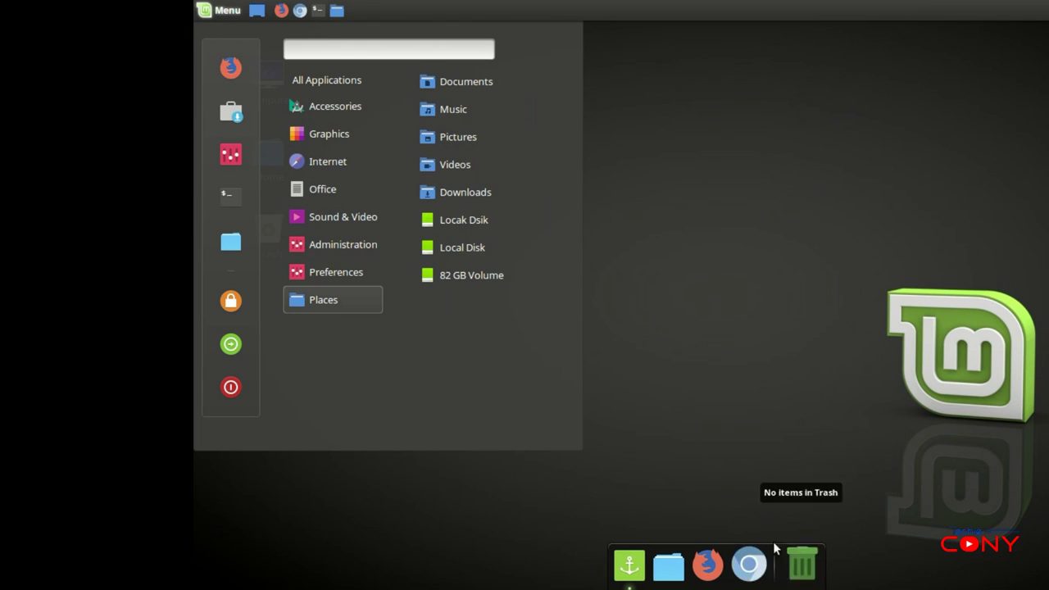
pyautogui.click(730, 435)
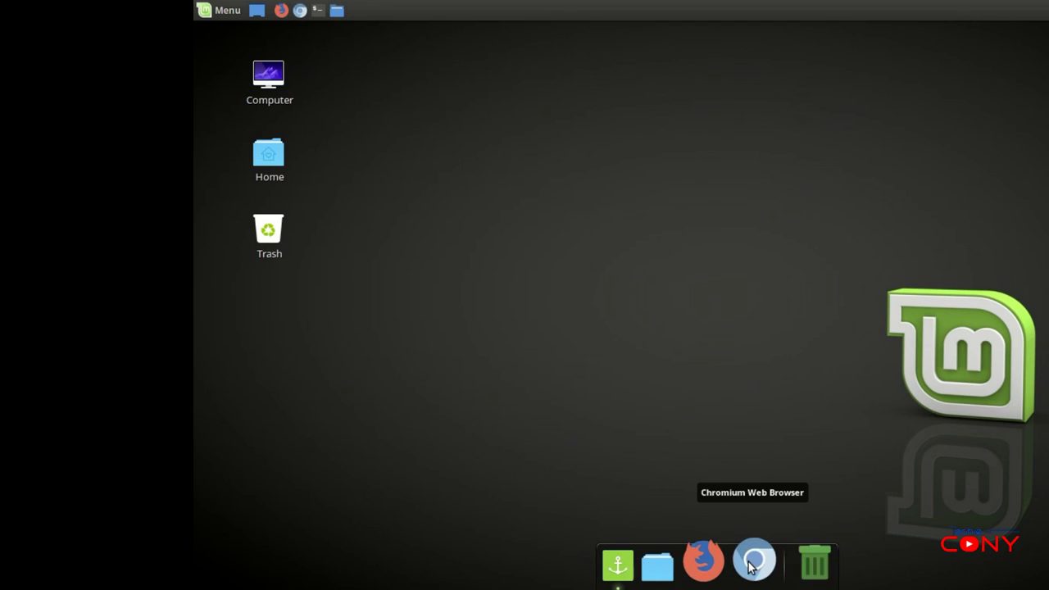
# Launch Chromium from the dock and search Google Images for "mac os wallpaper hd"
pyautogui.click(750, 564)
pyautogui.click(608, 89)
pyautogui.write('ma')
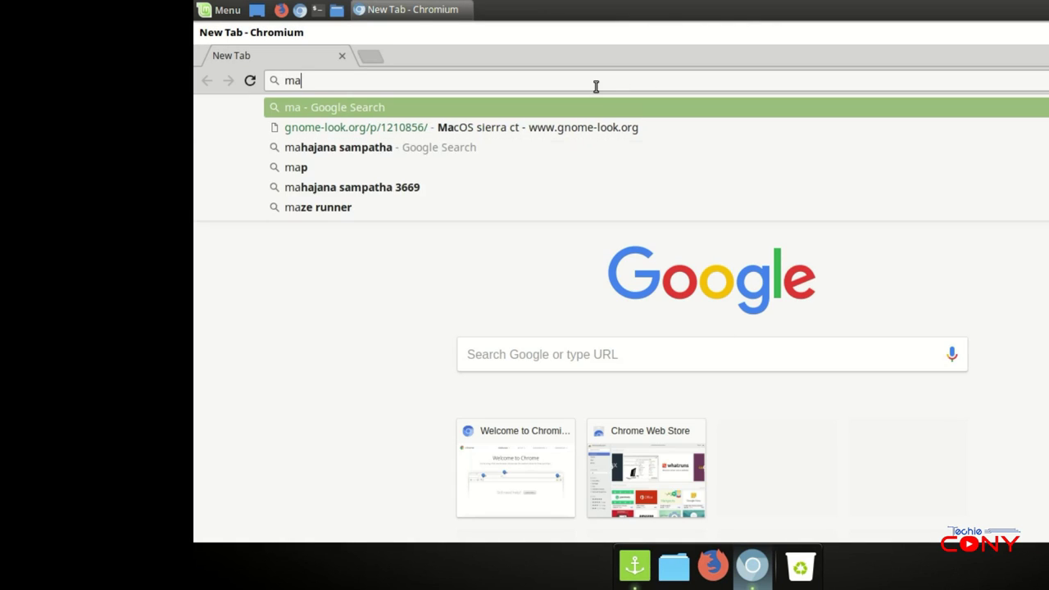
pyautogui.write('c os wall')
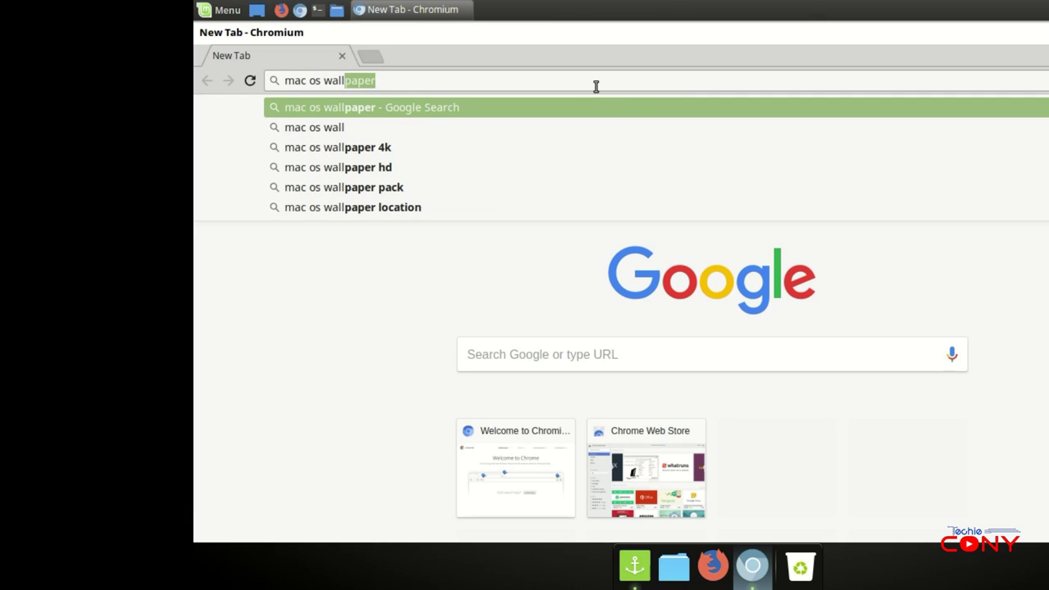
pyautogui.press('Down')
pyautogui.press('Down')
pyautogui.press('Return')
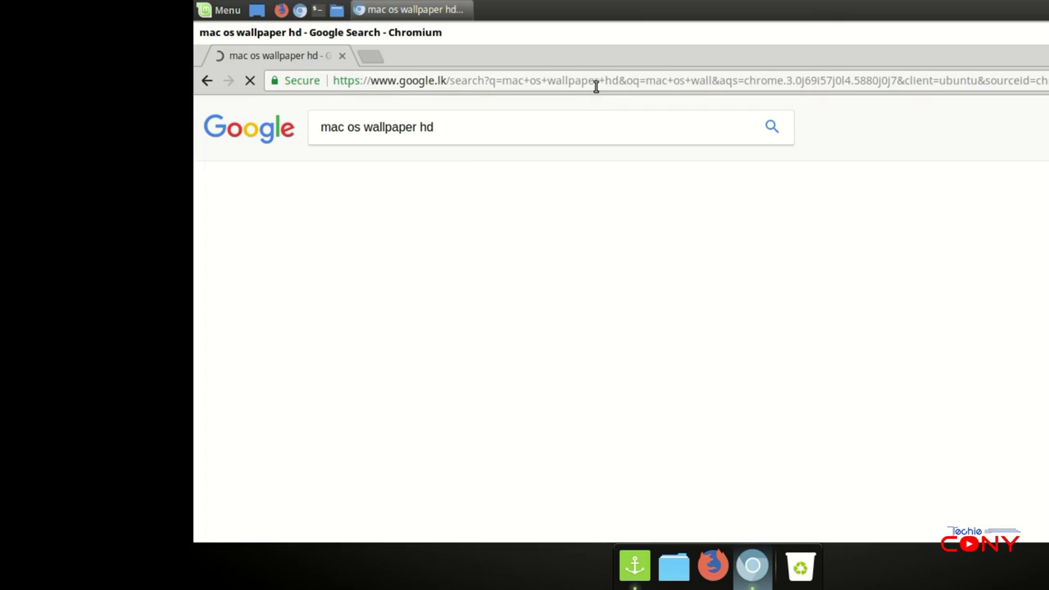
pyautogui.click(367, 172)
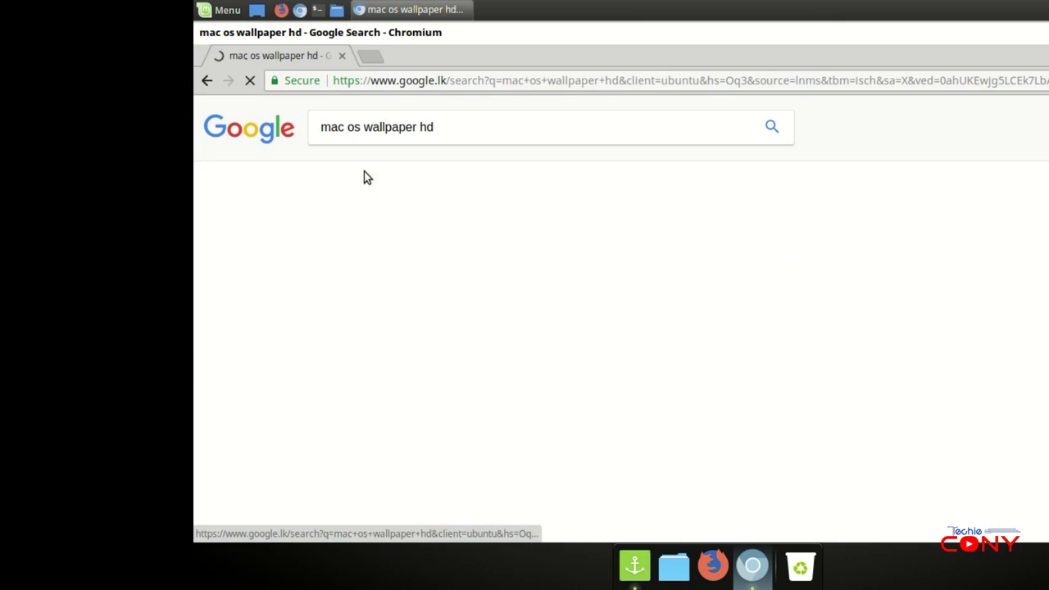
# Preview the El Capitan and macOS Sierra wallpapers in the image results, and close the preview
pyautogui.scroll(-2, 196, 368)
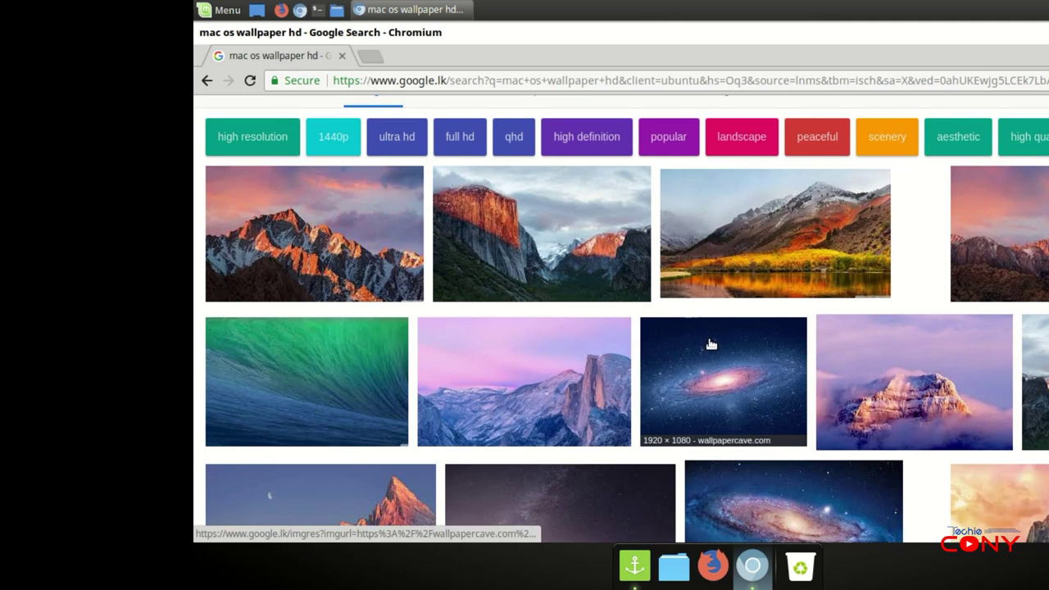
pyautogui.scroll(-2, 710, 344)
pyautogui.scroll(3, 711, 344)
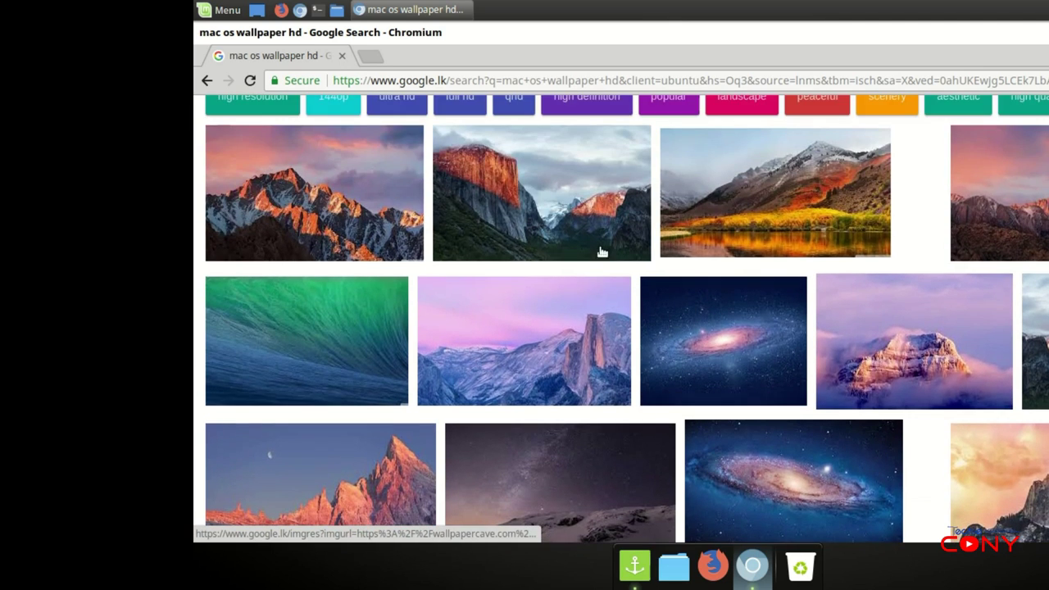
pyautogui.click(525, 192)
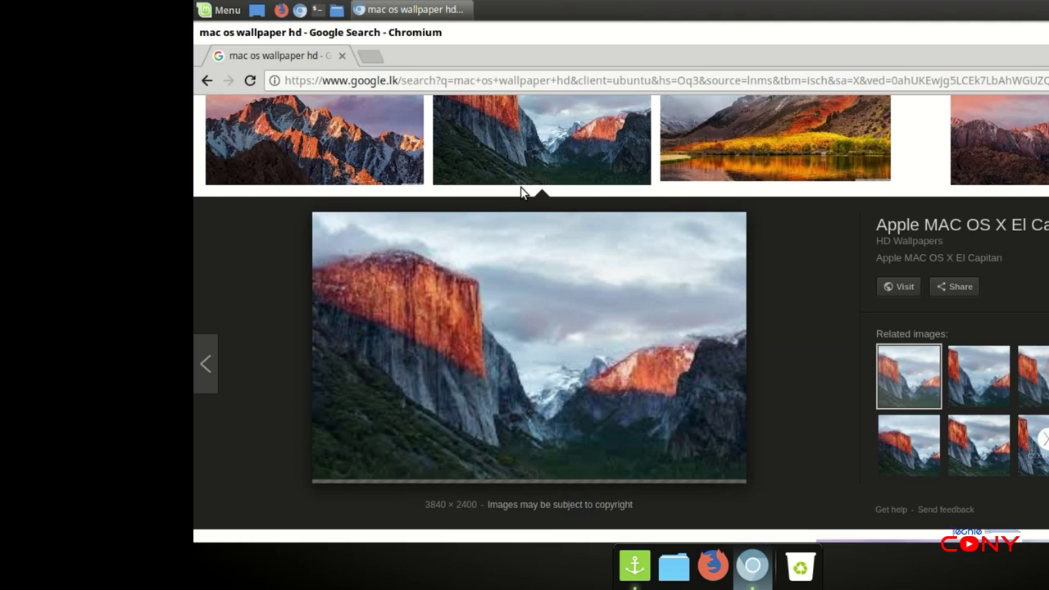
pyautogui.click(328, 155)
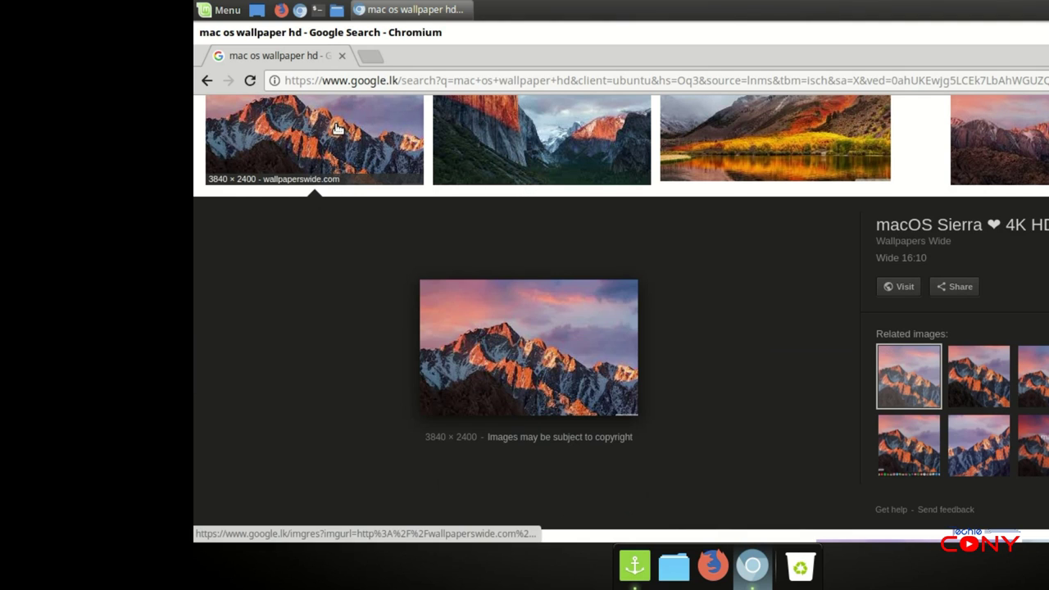
pyautogui.press('Escape')
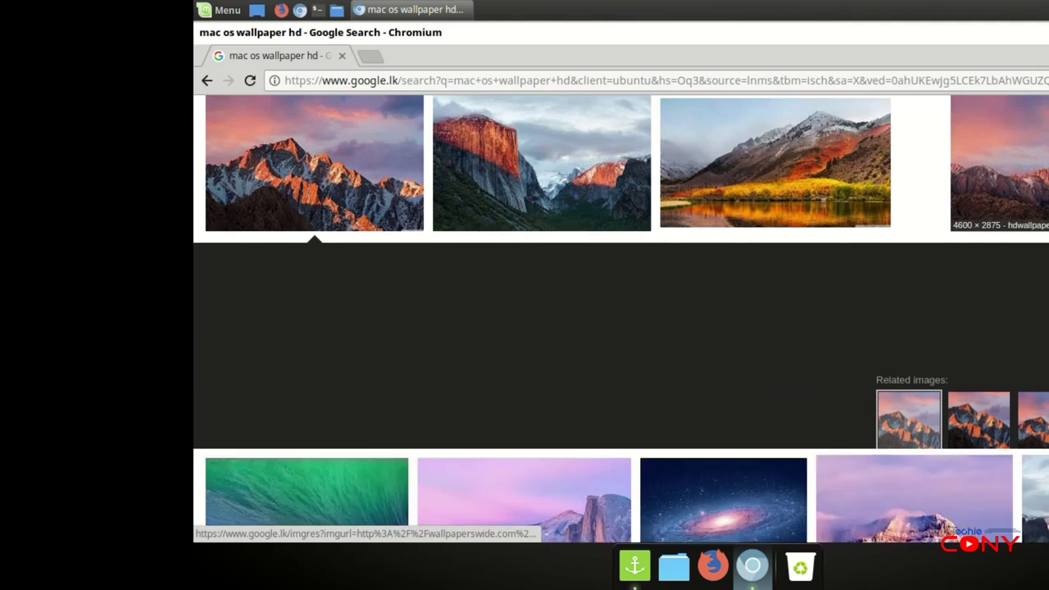
# Browse the image results and open the Apple Mac OS X High Sierra wallpaper's page on wallpaperswide.com
pyautogui.scroll(-5, 627, 320)
pyautogui.scroll(-5, 627, 320)
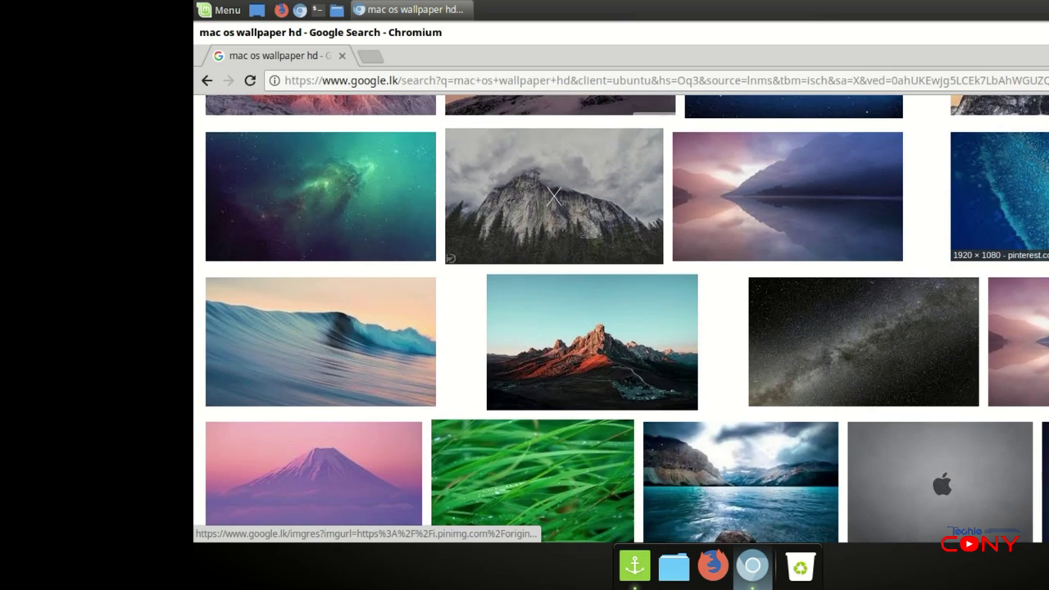
pyautogui.scroll(-10, 554, 195)
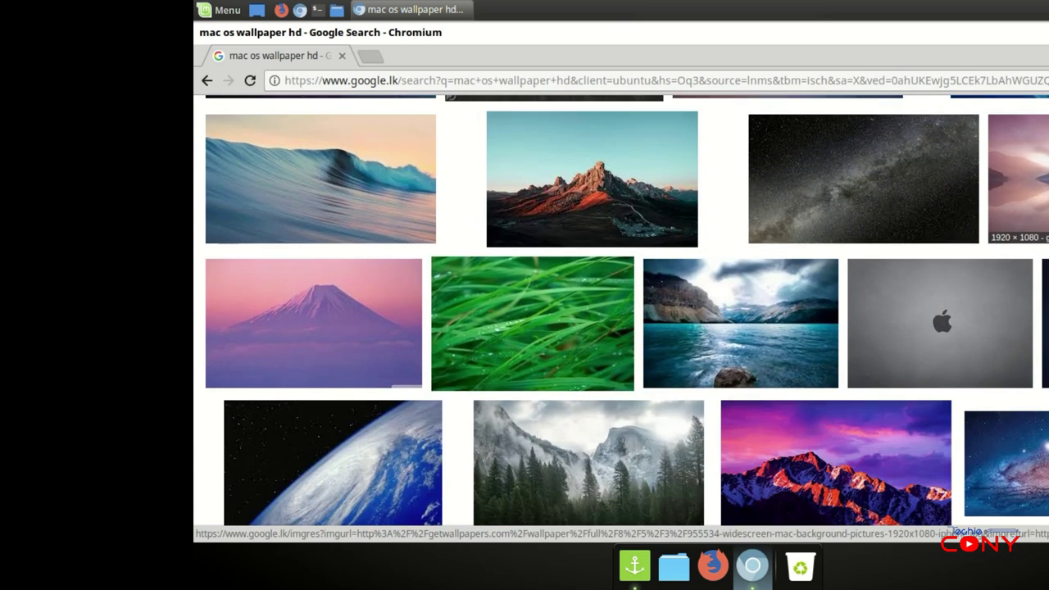
pyautogui.scroll(-6, 554, 196)
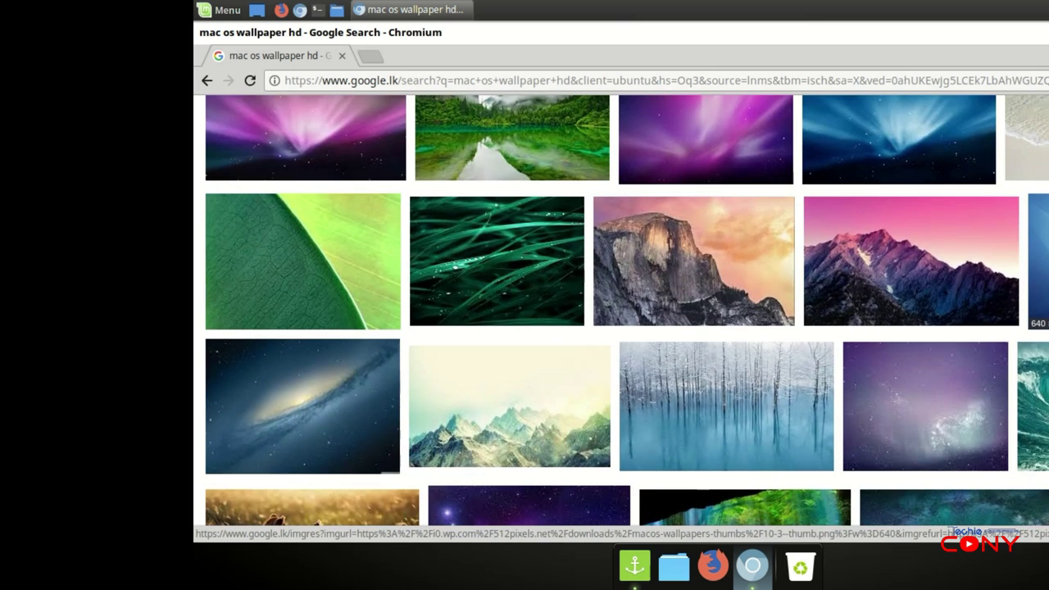
pyautogui.scroll(20, 554, 482)
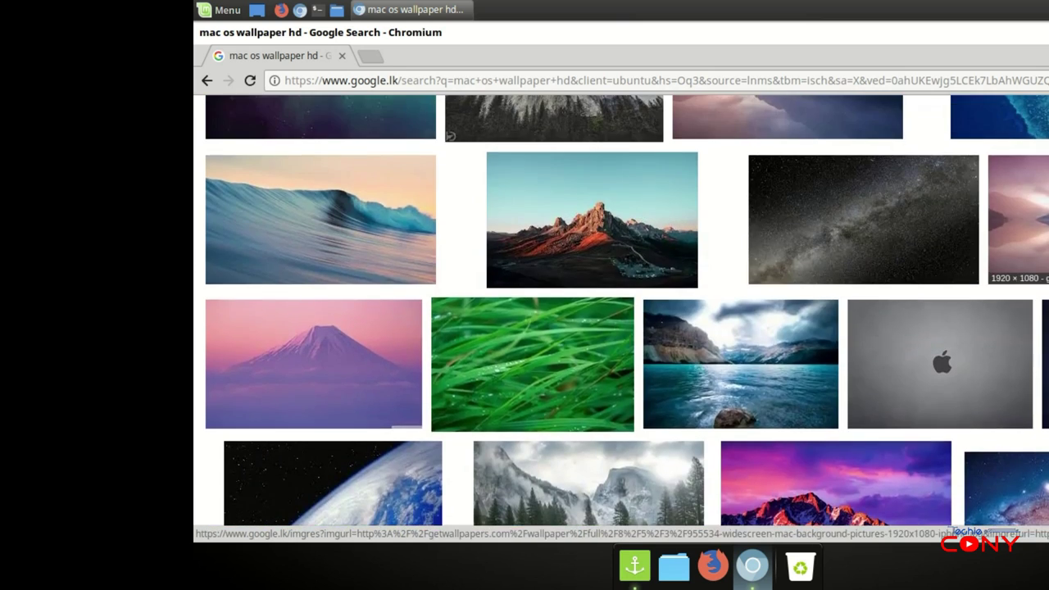
pyautogui.scroll(5, 554, 482)
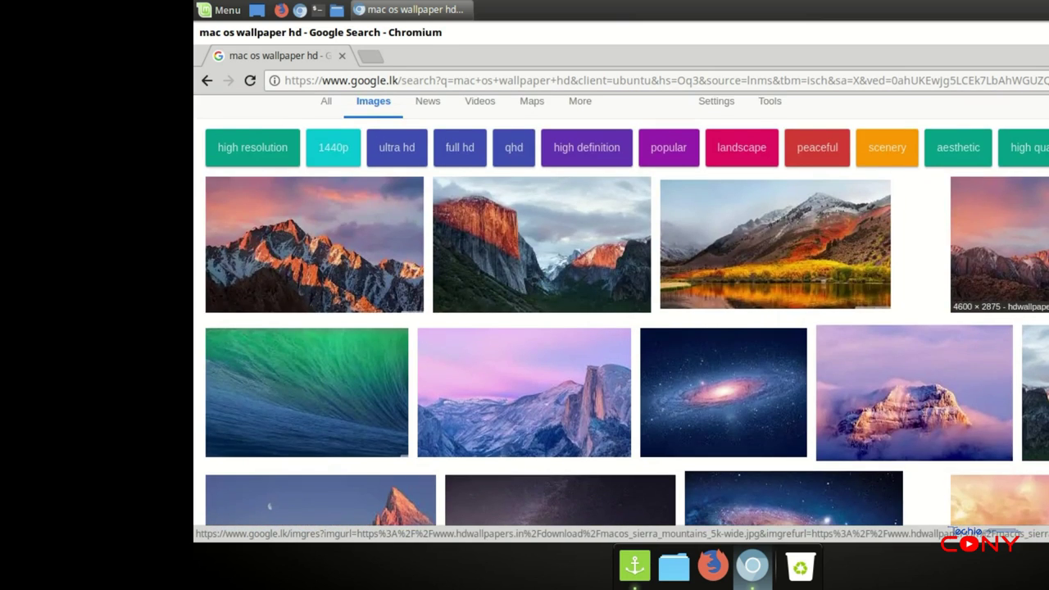
pyautogui.scroll(2, 987, 235)
pyautogui.click(826, 265)
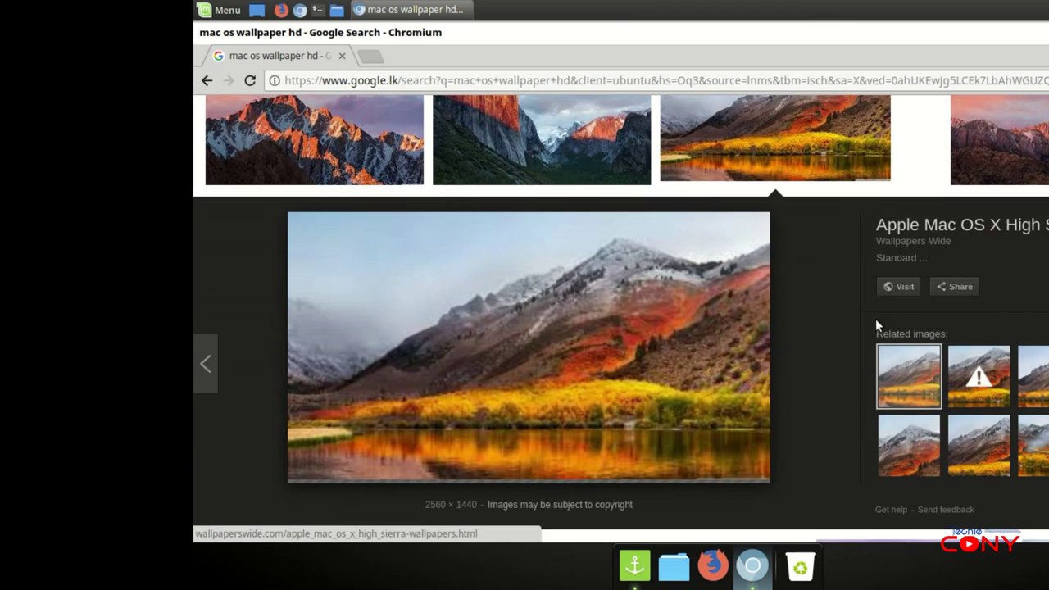
pyautogui.click(679, 310)
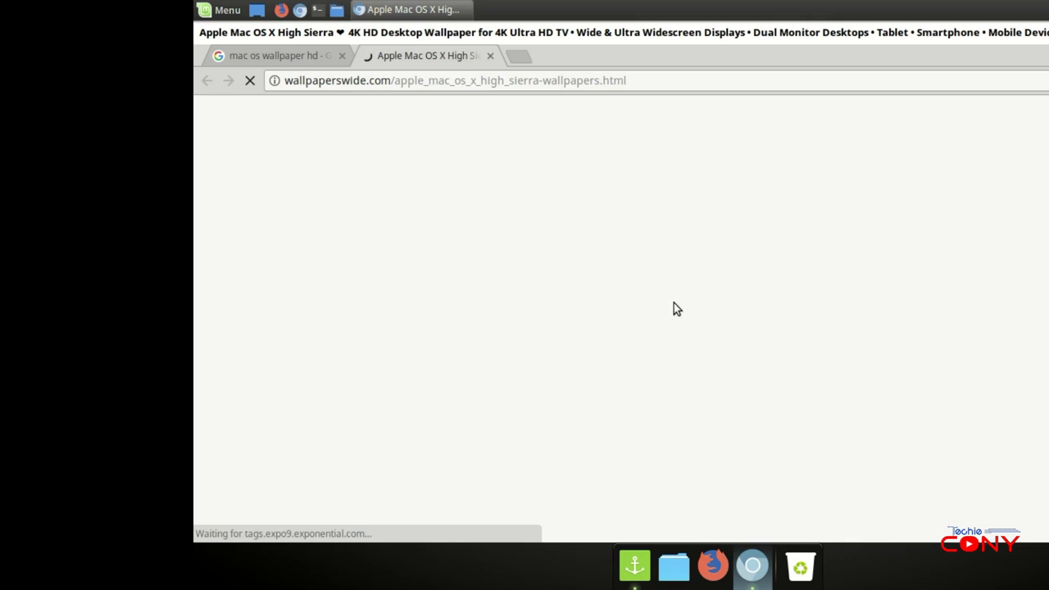
# Download the High Sierra wallpaper in the HD 16:9 resolution 1366x768
pyautogui.scroll(-2, 645, 304)
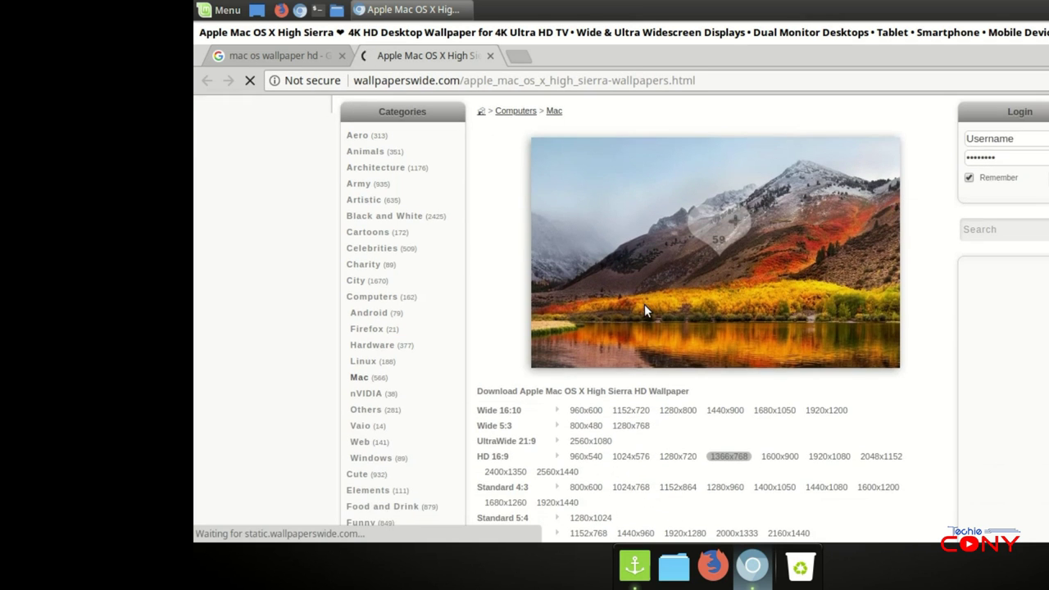
pyautogui.scroll(-3, 644, 304)
pyautogui.scroll(-6, 642, 317)
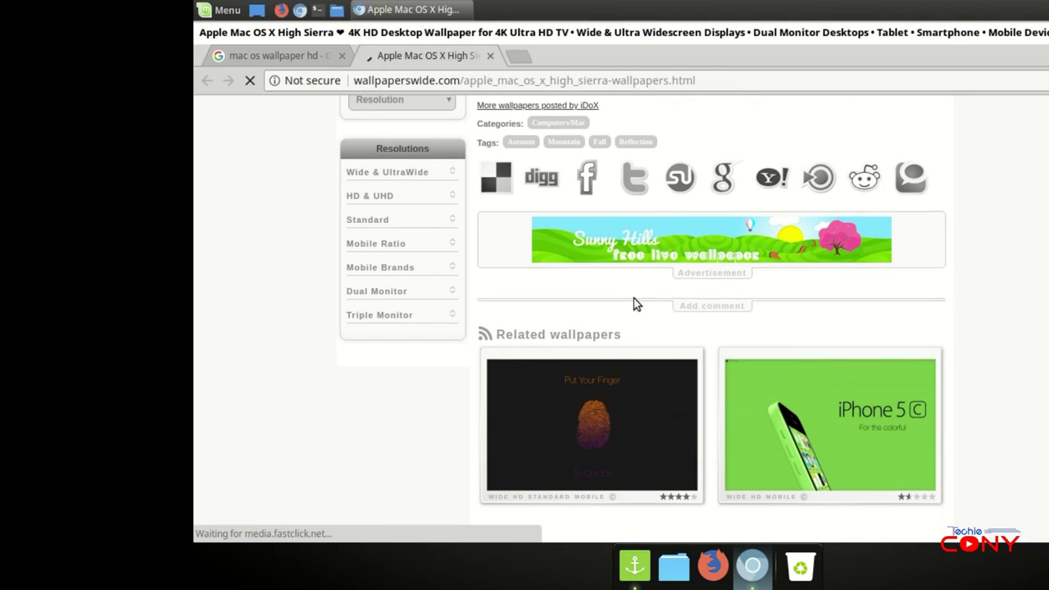
pyautogui.scroll(3, 634, 299)
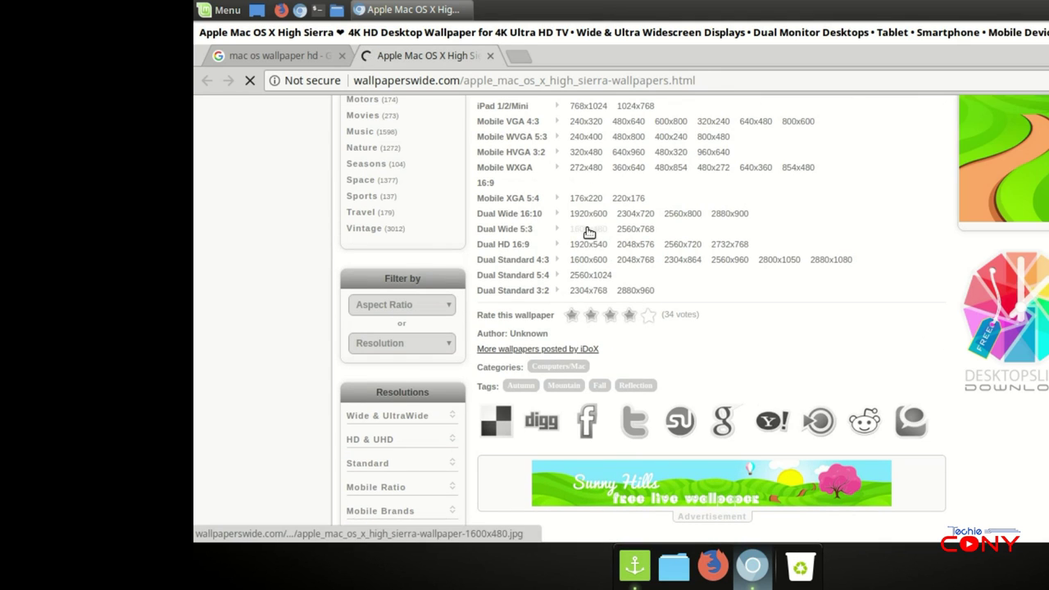
pyautogui.scroll(2, 586, 229)
pyautogui.scroll(2, 585, 230)
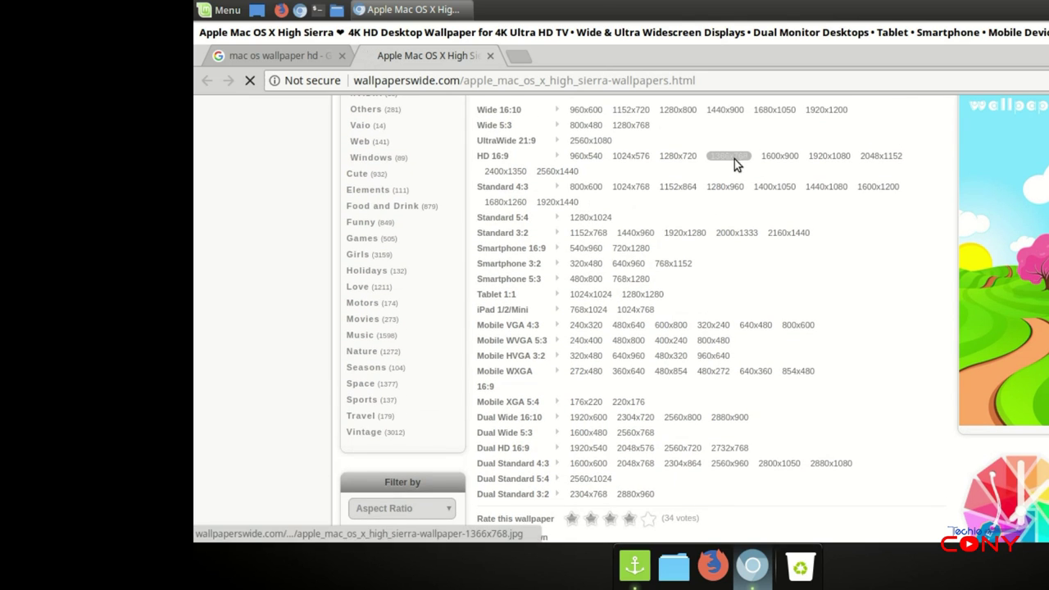
pyautogui.click(731, 157)
# Open the downloaded High Sierra image, set it as the desktop wallpaper, and close the image viewer
pyautogui.rightClick(280, 522)
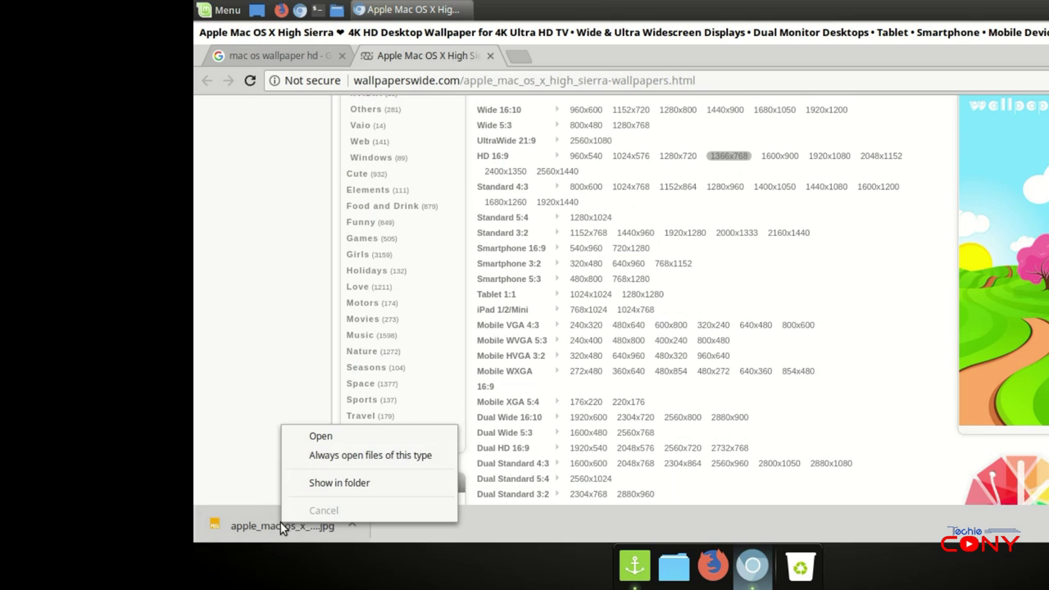
pyautogui.click(325, 453)
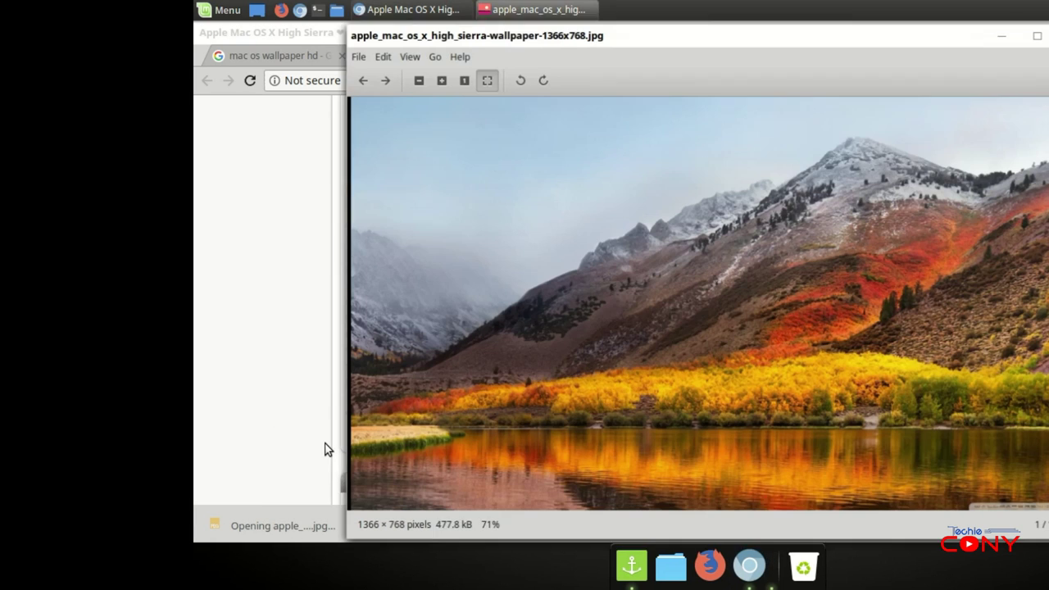
pyautogui.rightClick(571, 210)
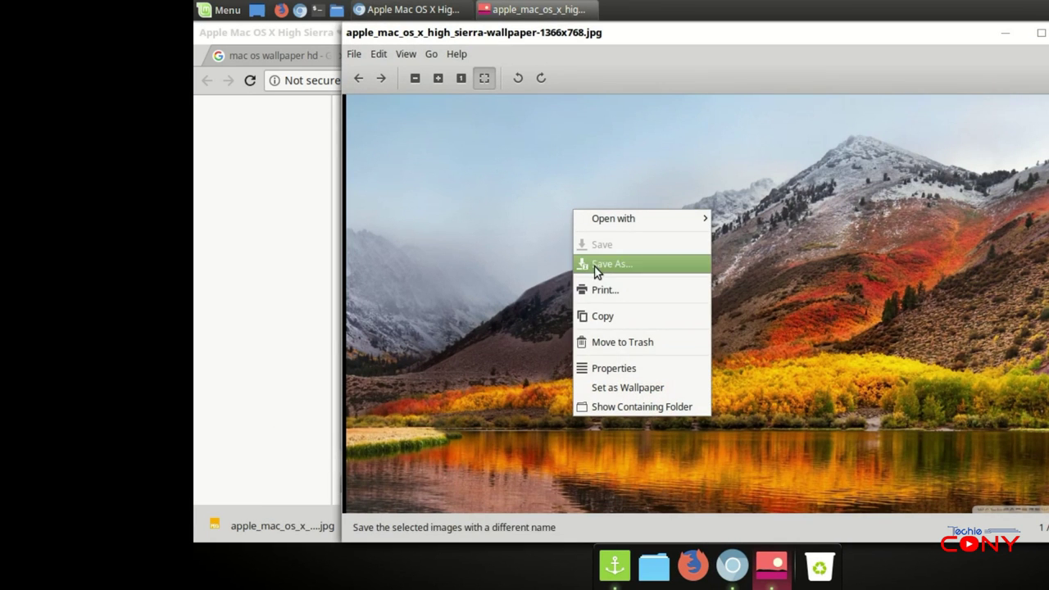
pyautogui.click(627, 388)
pyautogui.hotkey('ctrl', 'w')
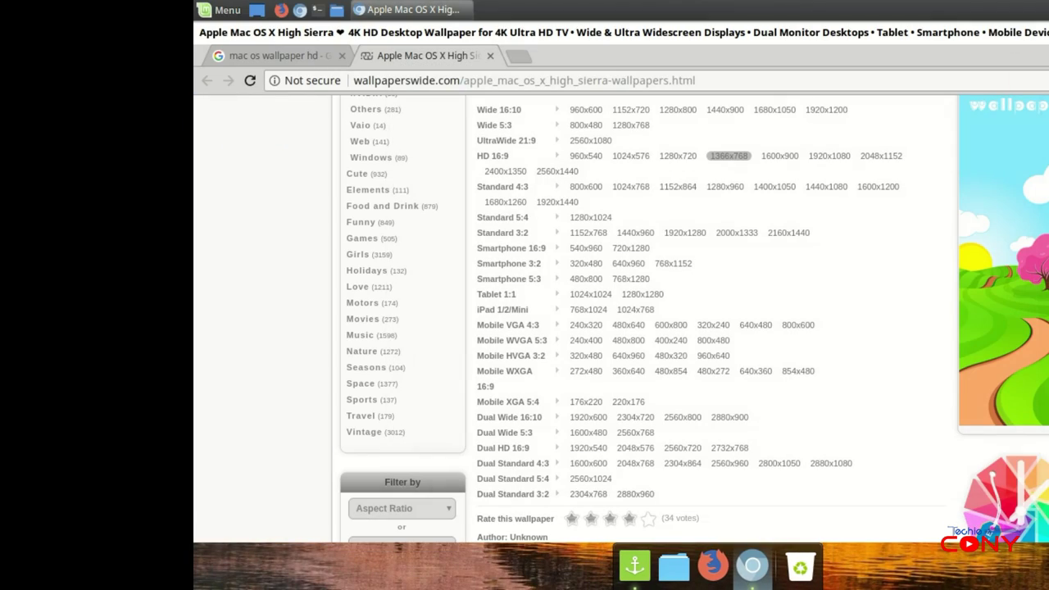